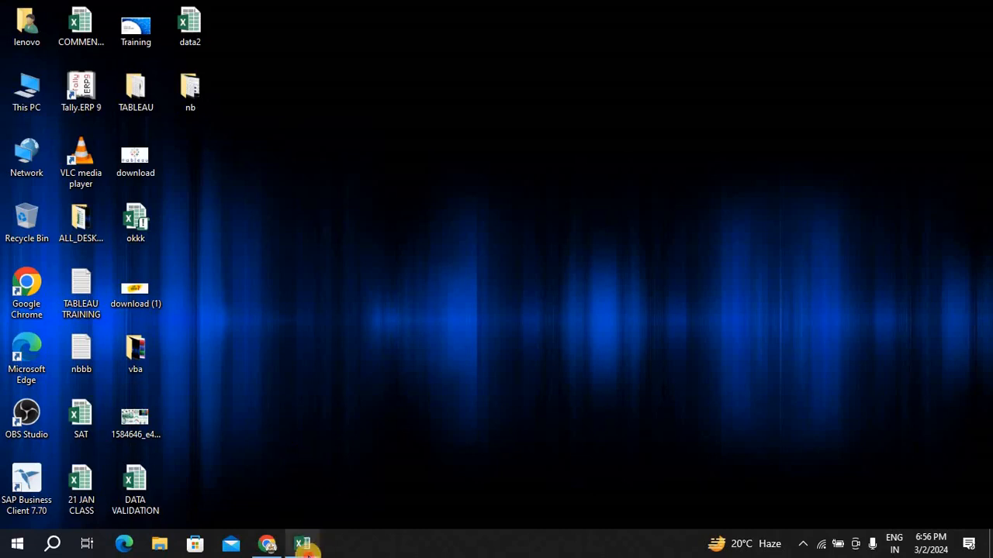
Switch to Excel, open the recent workbook data2 and maximize its window.
left_click(302, 544)
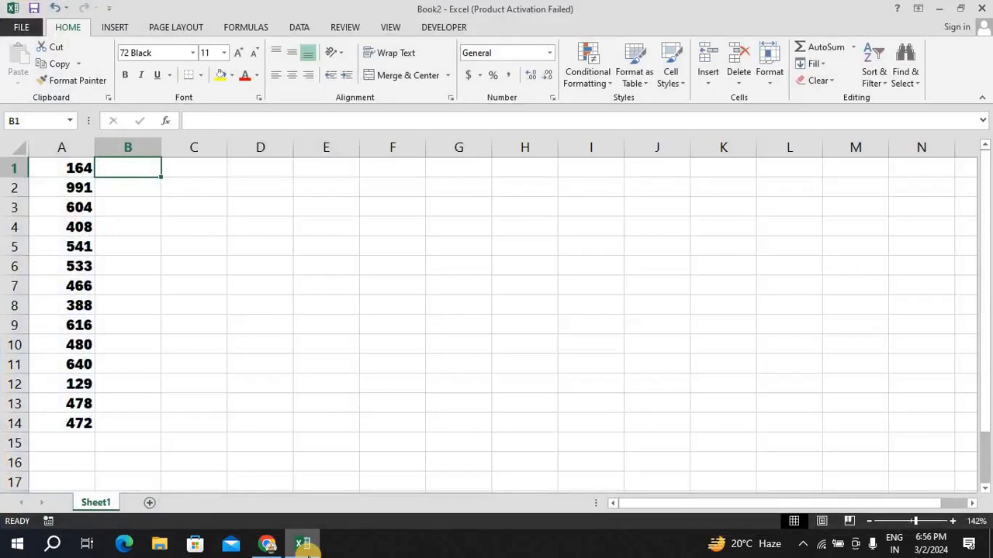
left_click(23, 32)
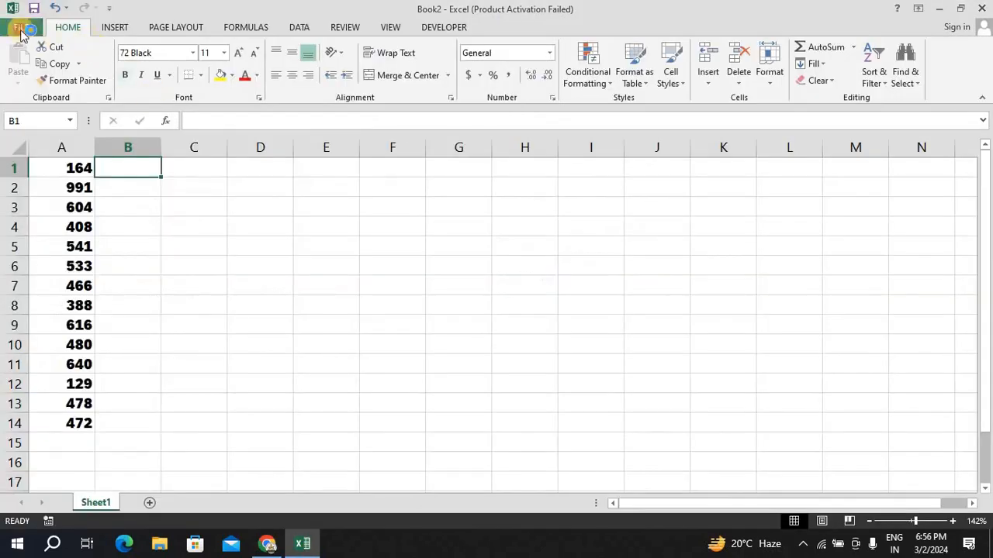
left_click(22, 34)
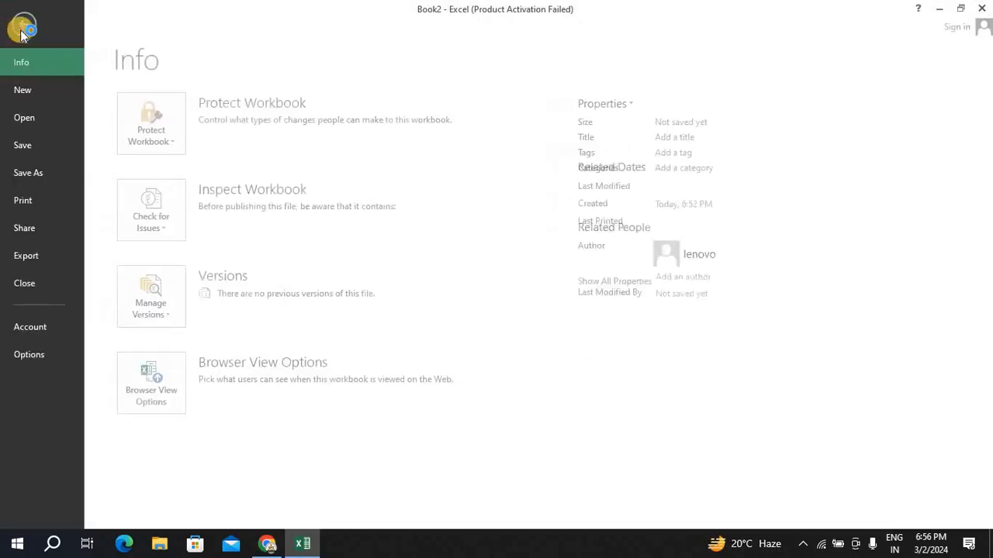
left_click(44, 118)
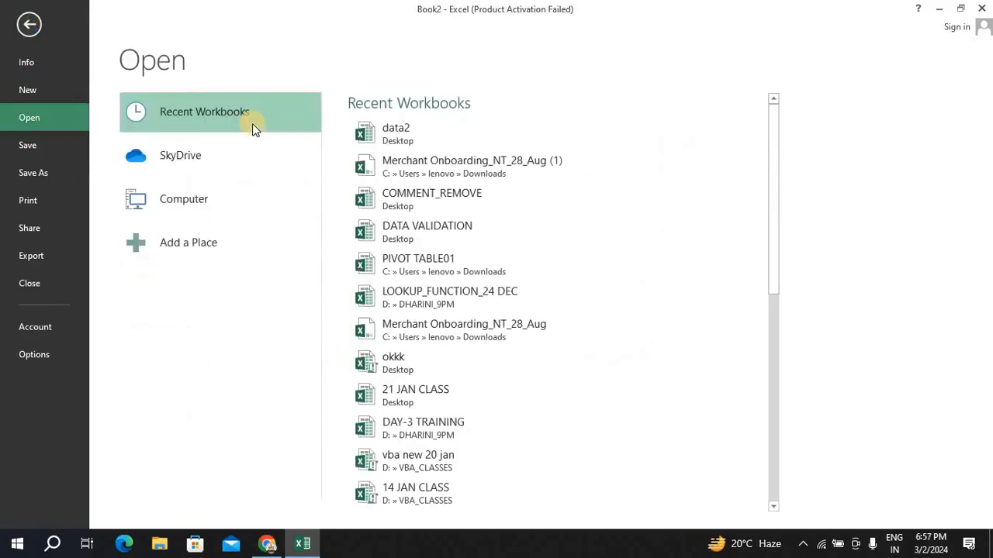
left_click(425, 140)
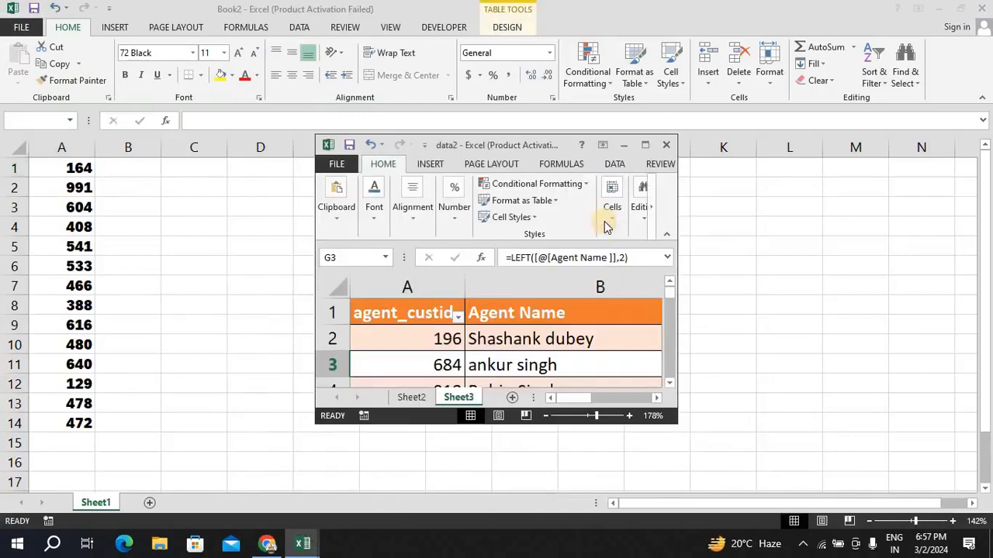
left_click(645, 147)
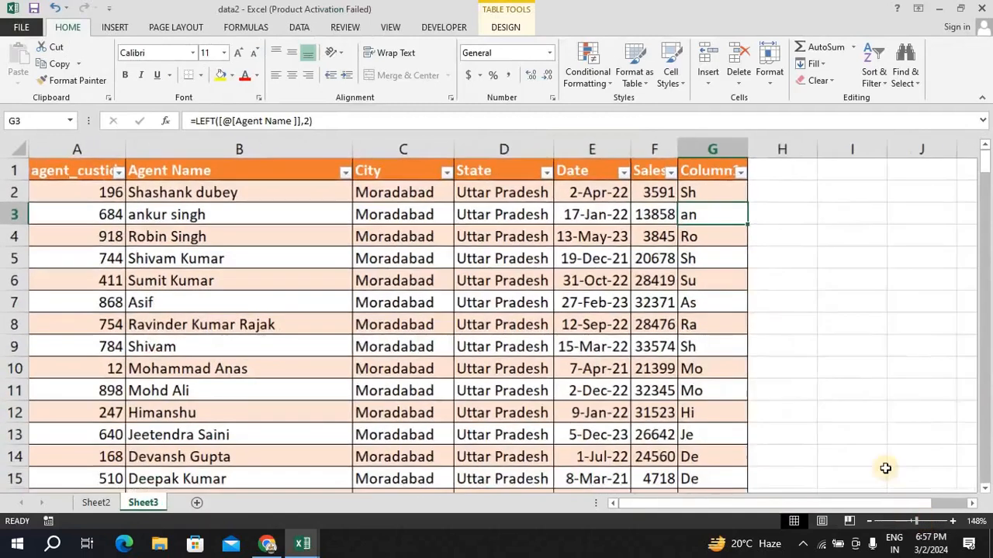
left_click_drag(920, 525, 915, 522)
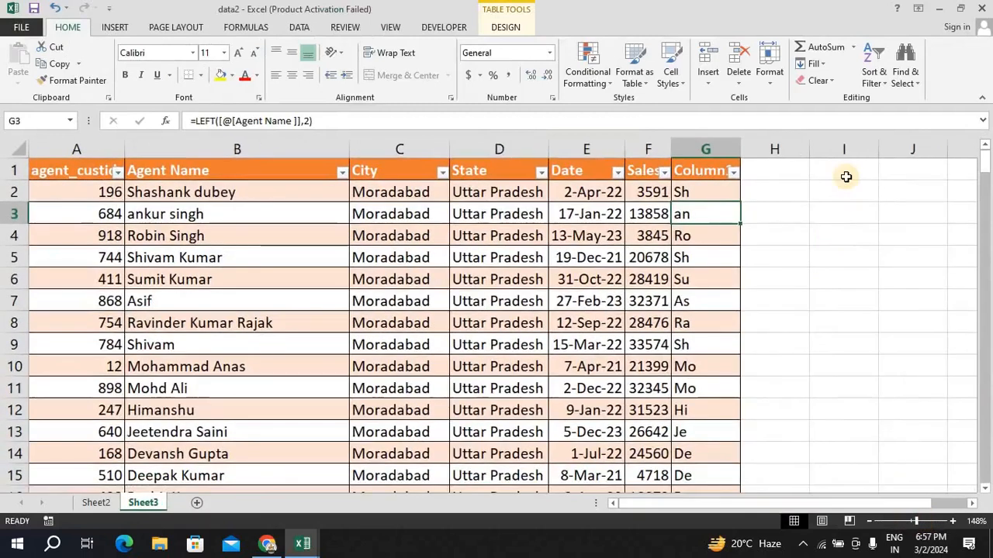
Select the agent table's data on Sheet3 from A2 to the last cell and convert the table to a normal range.
left_click(846, 177)
left_click(820, 205)
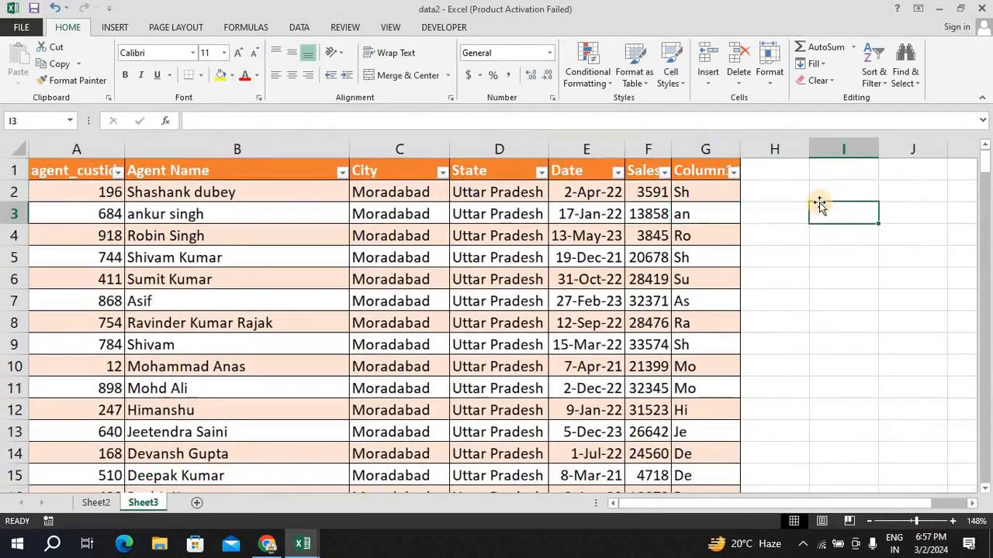
key("Up")
key("Left")
key("Left")
key("Left")
key("Left")
key("Left")
key("Left")
key("Left")
key("Left")
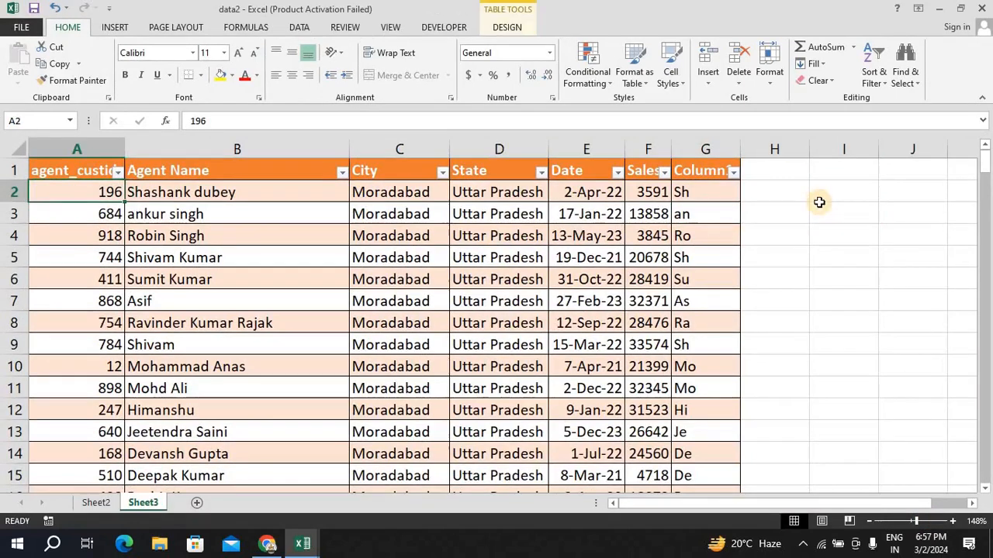
key("ctrl+shift+End")
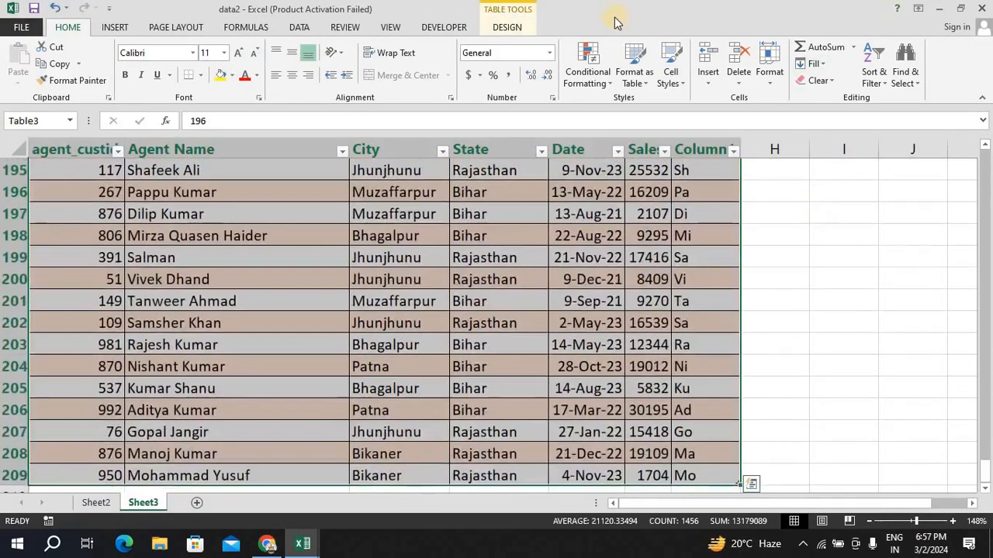
left_click(509, 29)
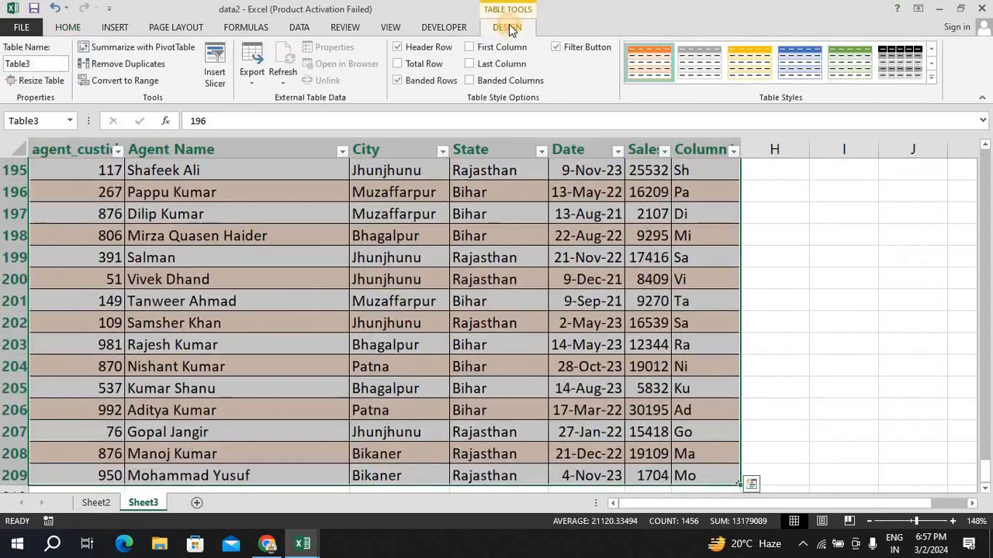
left_click(129, 83)
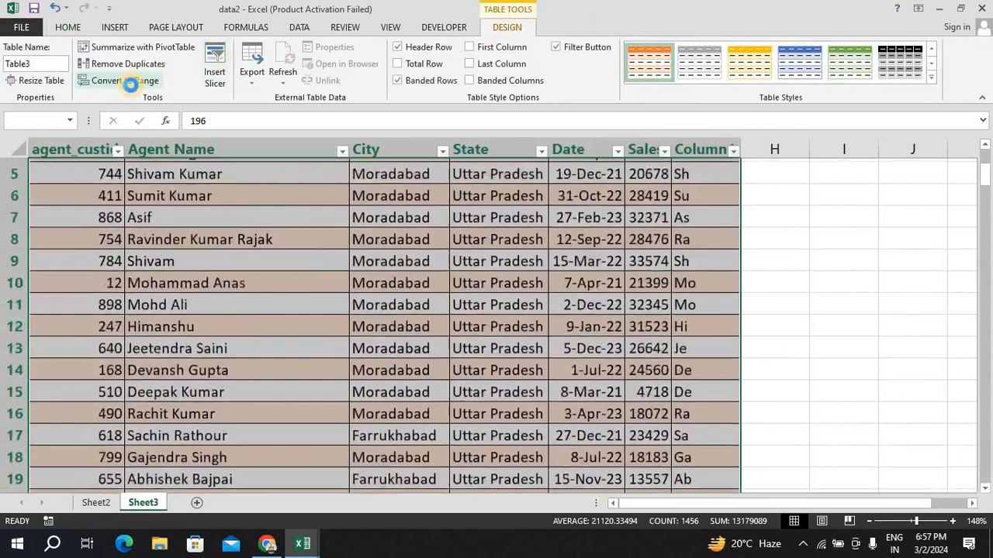
left_click(466, 308)
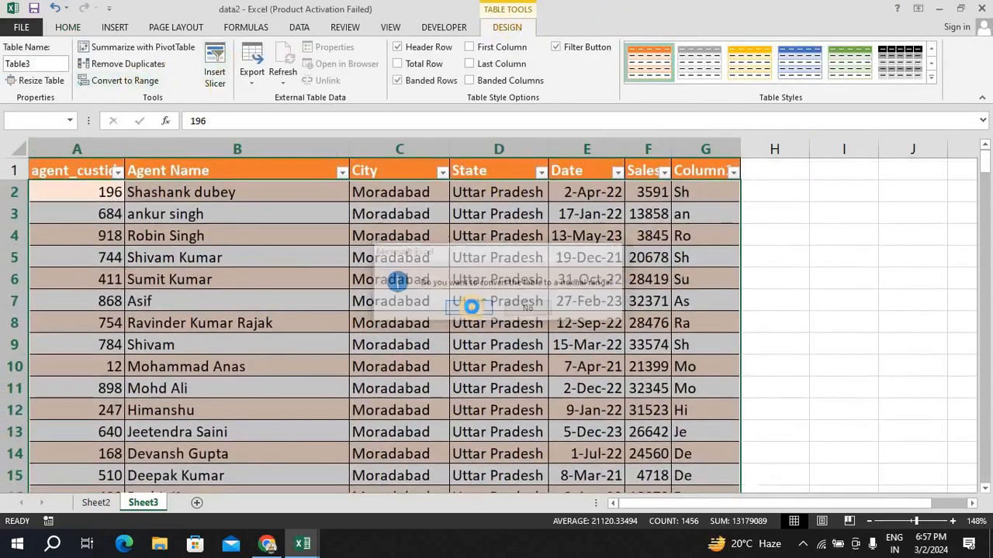
Delete the whole Column1 column (column G) beside the Sales data.
left_click(696, 159)
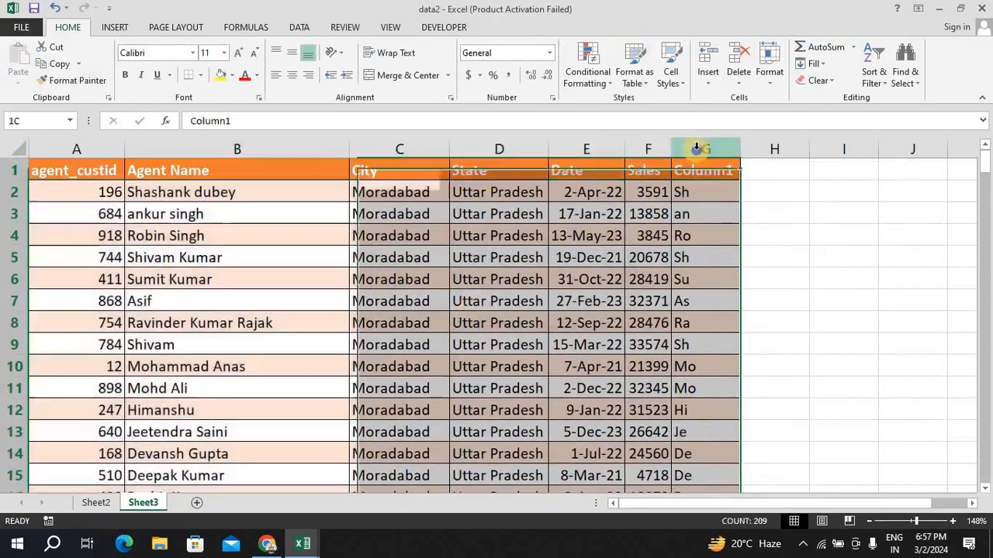
right_click(750, 235)
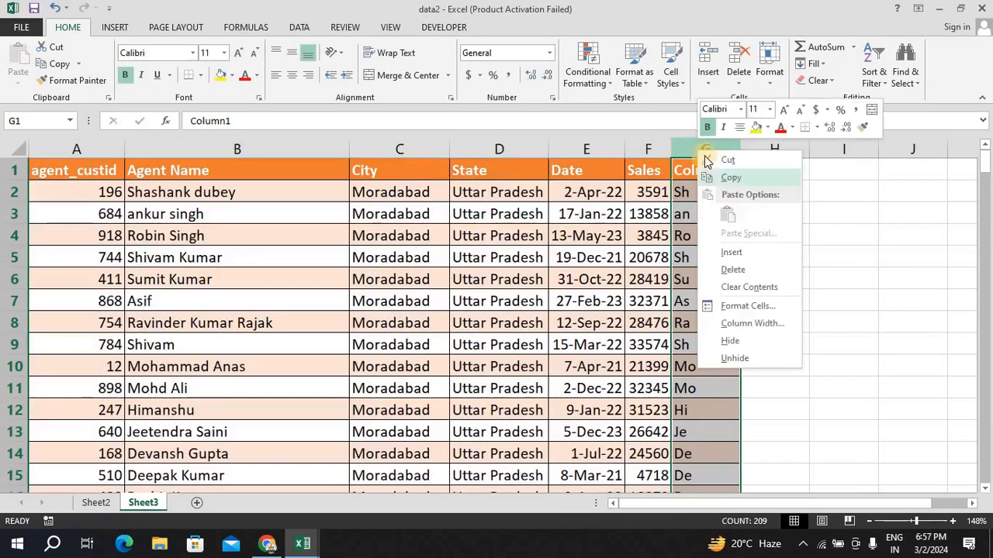
left_click(748, 270)
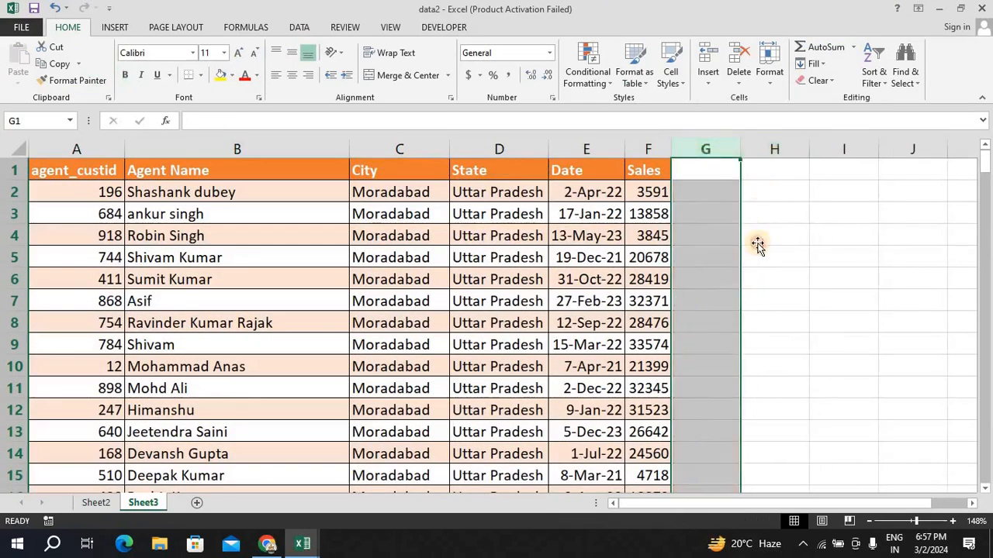
Enter the formula =OFFSET(A1,9,3) in cell H4, using the agent_custid header as the reference.
left_click(758, 244)
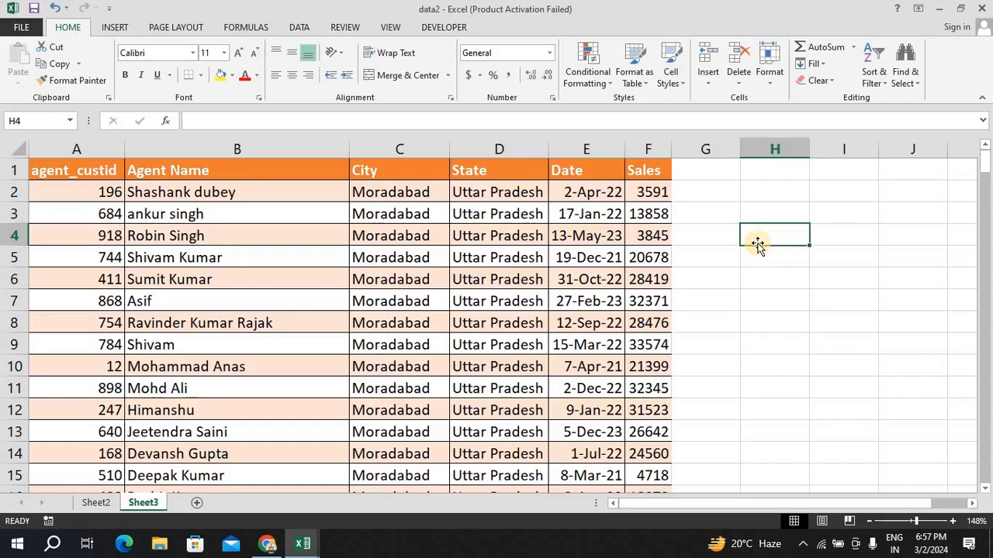
type("=off")
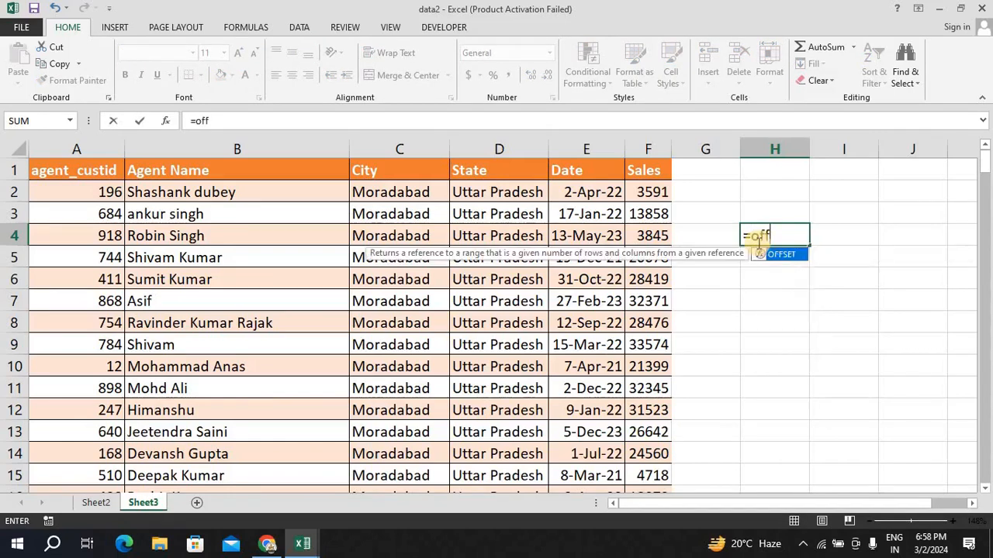
key("Tab")
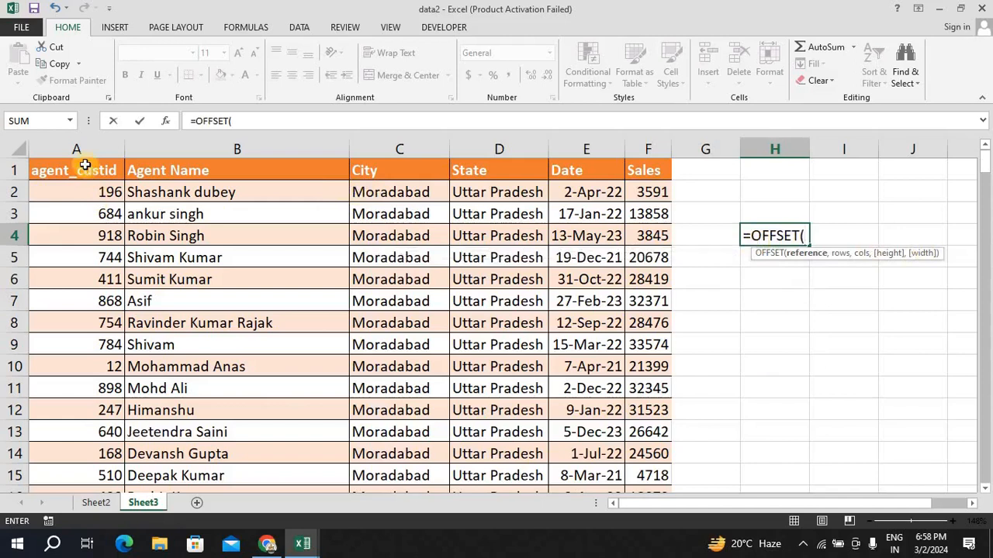
left_click(84, 165)
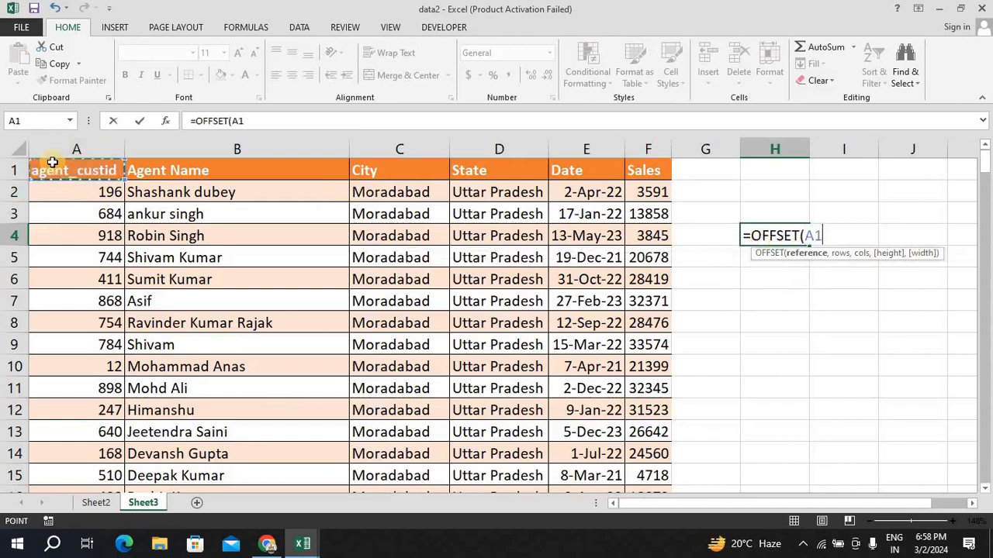
type(",")
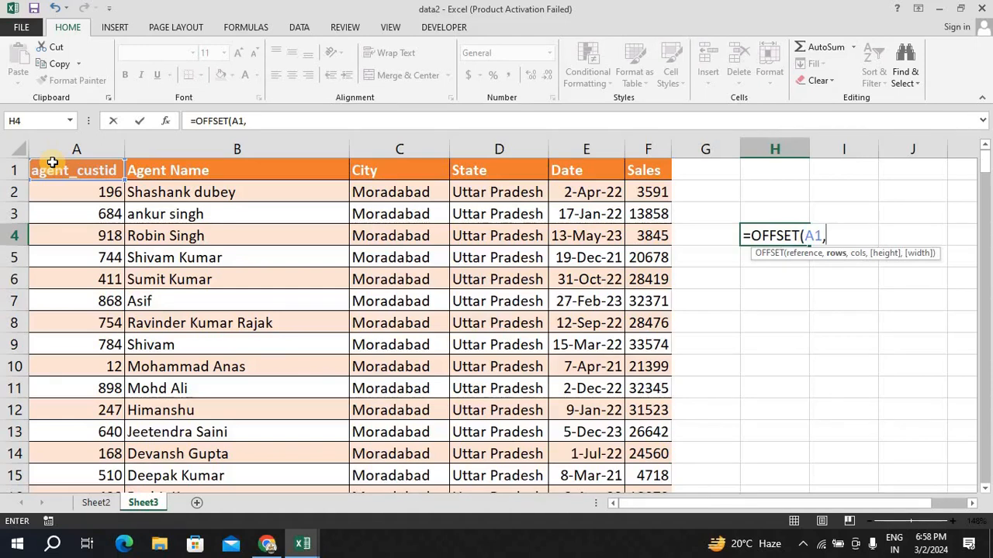
type("9,")
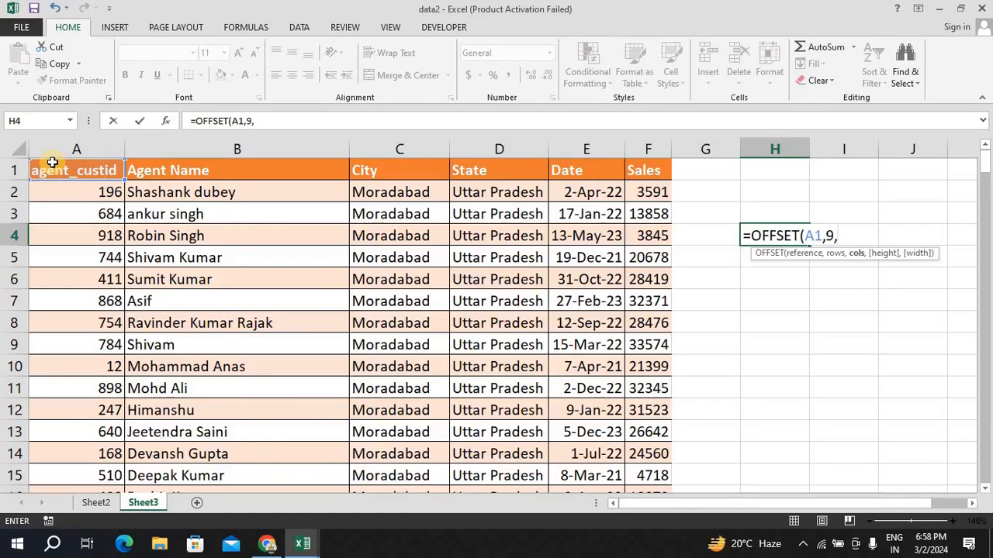
type("3")
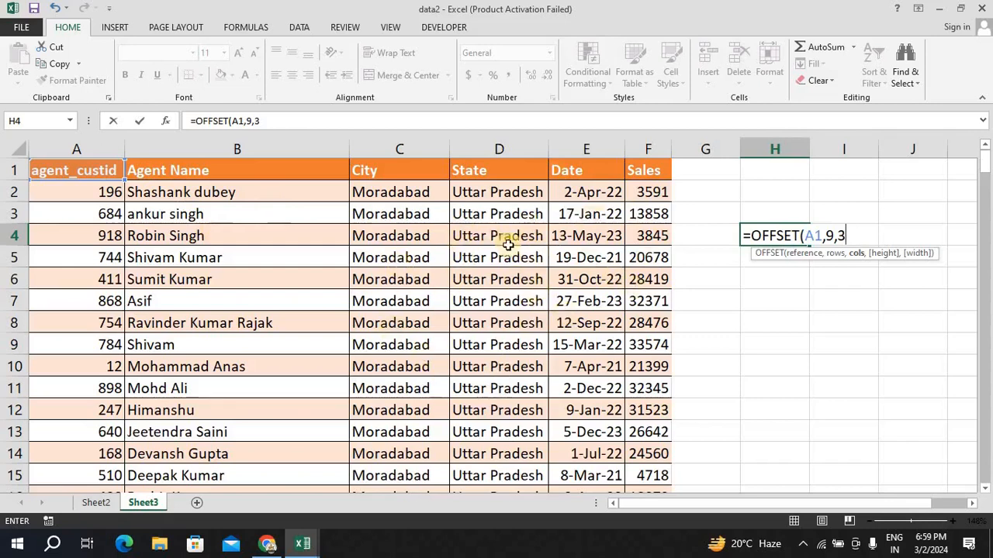
type(")")
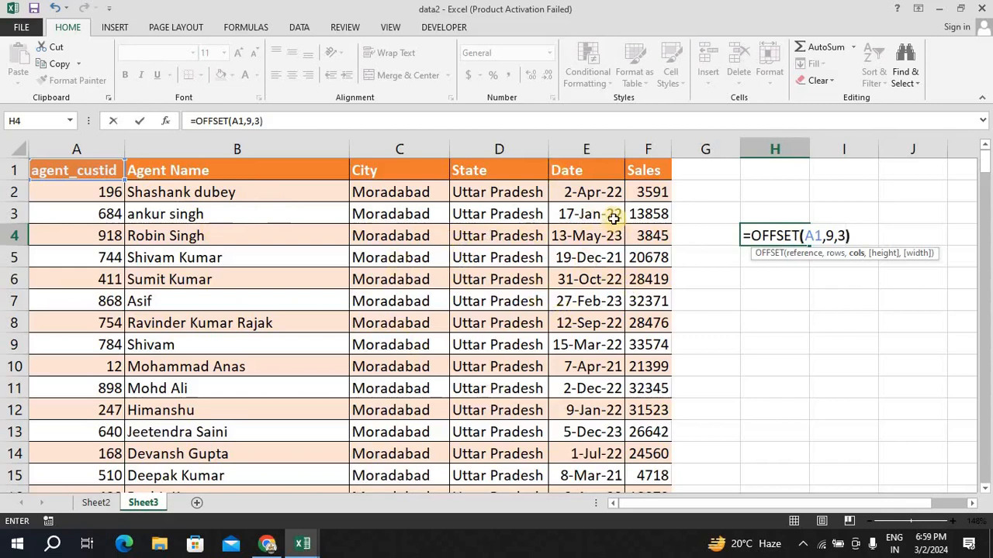
key("Return")
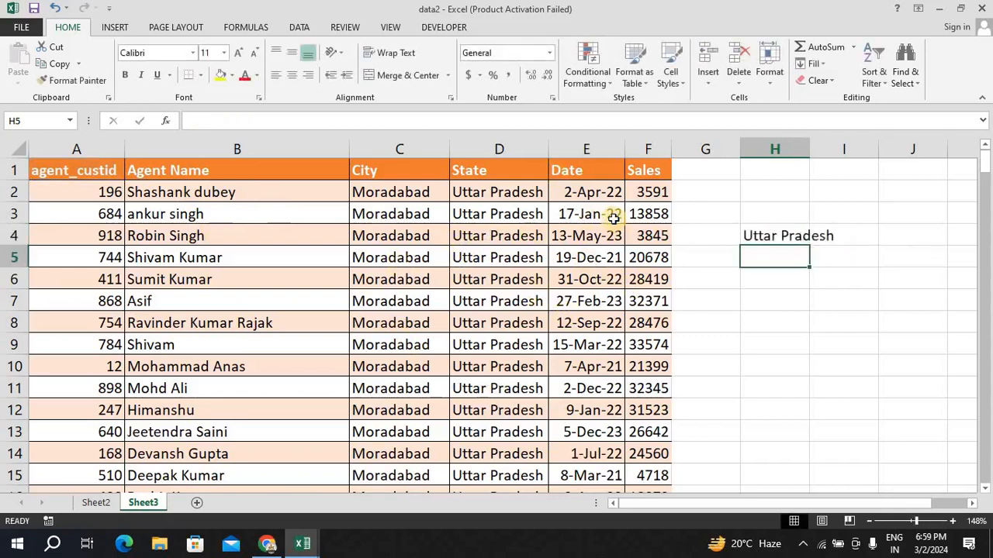
Replace the state in cell D10 with delhi to test the OFFSET formula.
left_click(514, 370)
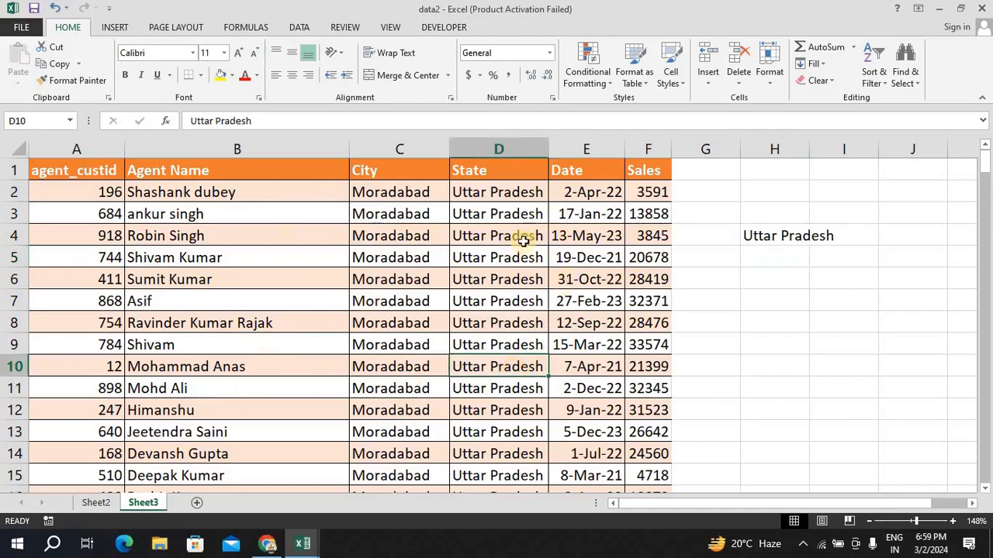
type("delh")
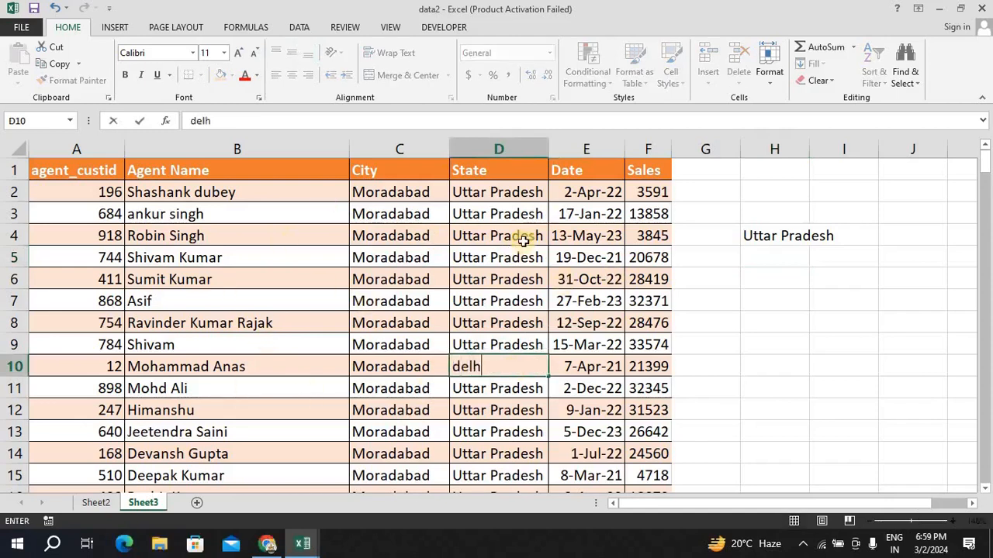
type("i")
key("Return")
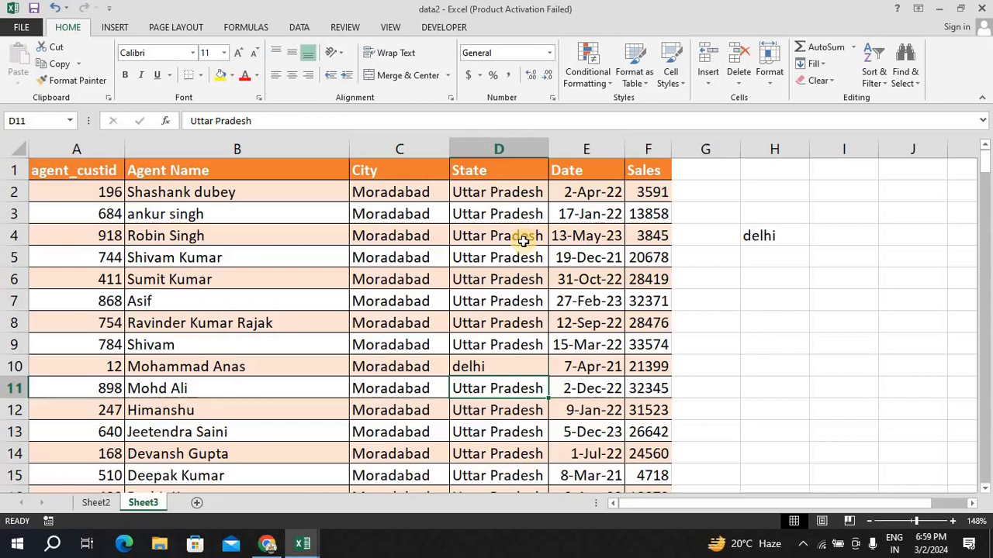
Enter the formula =OFFSET(F1,6,-4) in cell H7, using the Sales header as the reference.
left_click(781, 301)
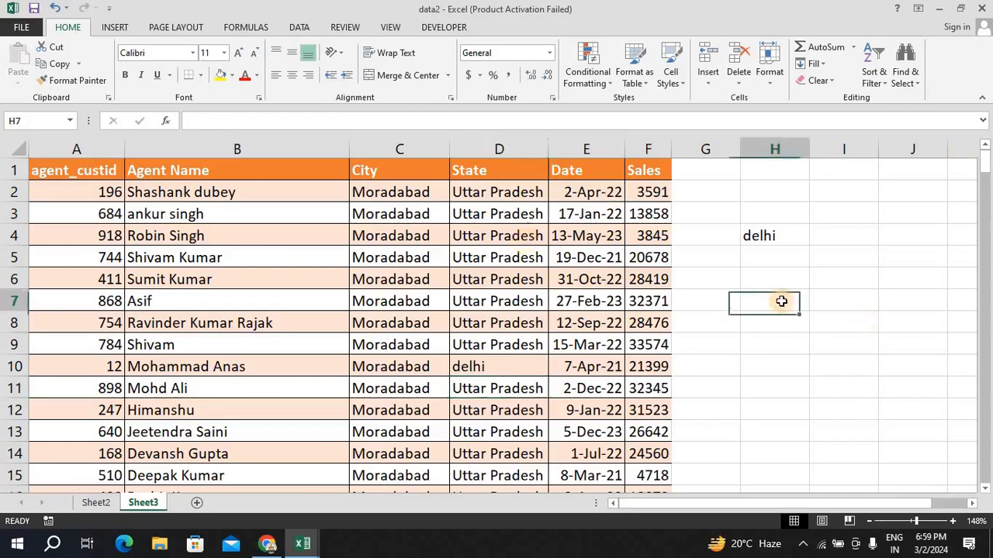
type("=OFFSET(")
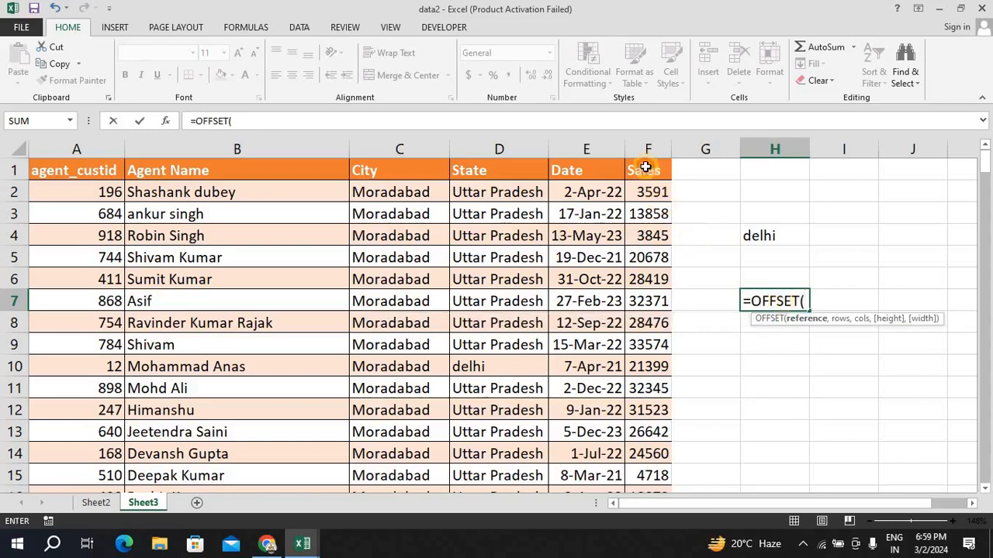
left_click(645, 167)
type(",")
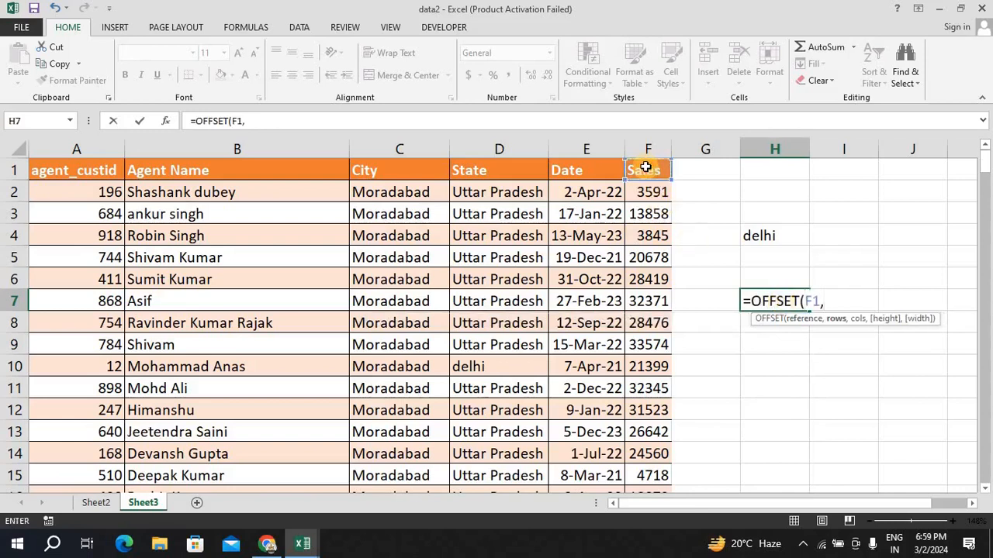
type("6")
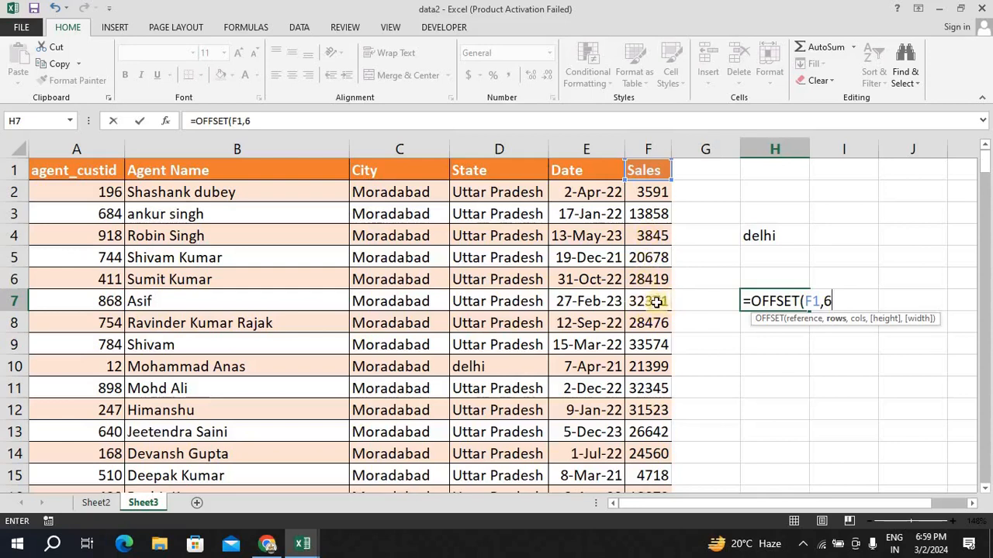
type(",")
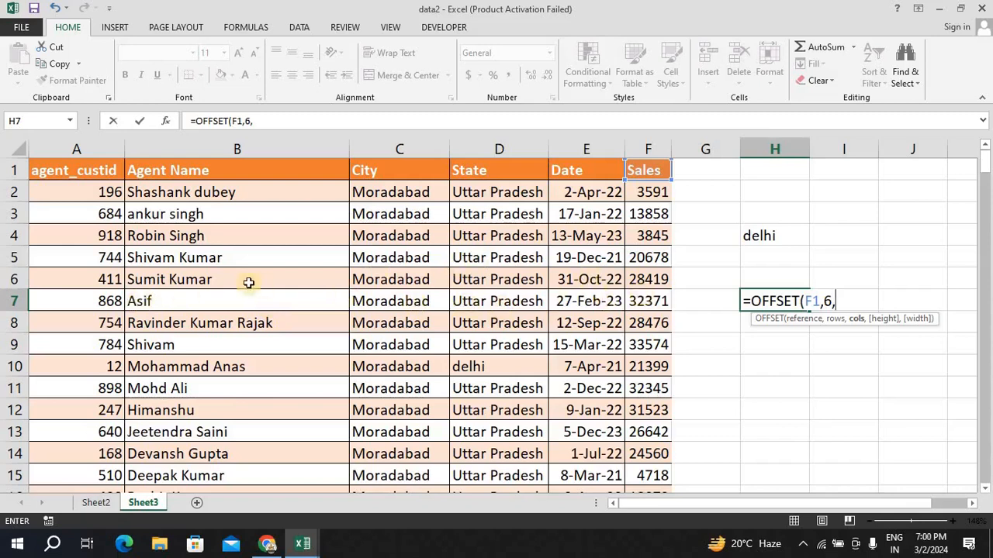
type("-4")
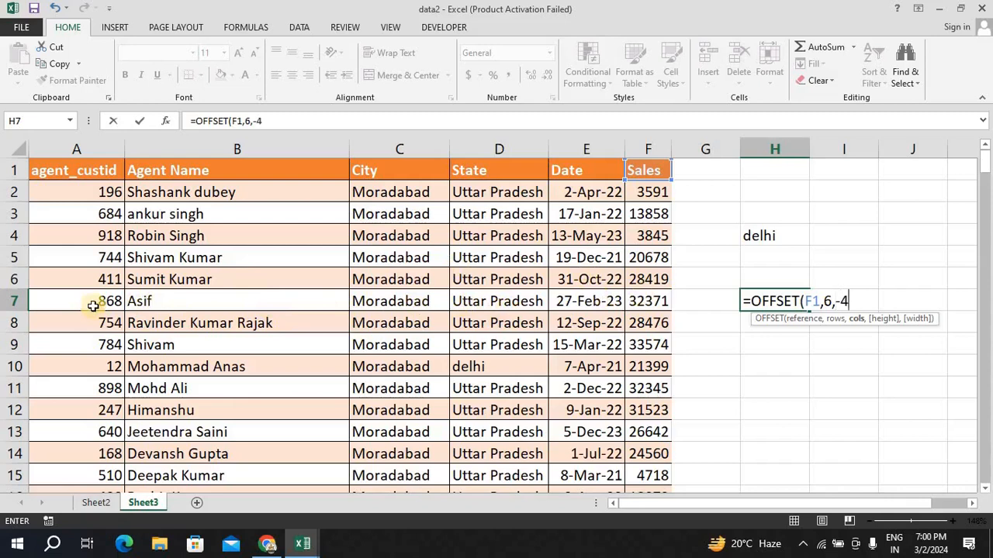
type(")")
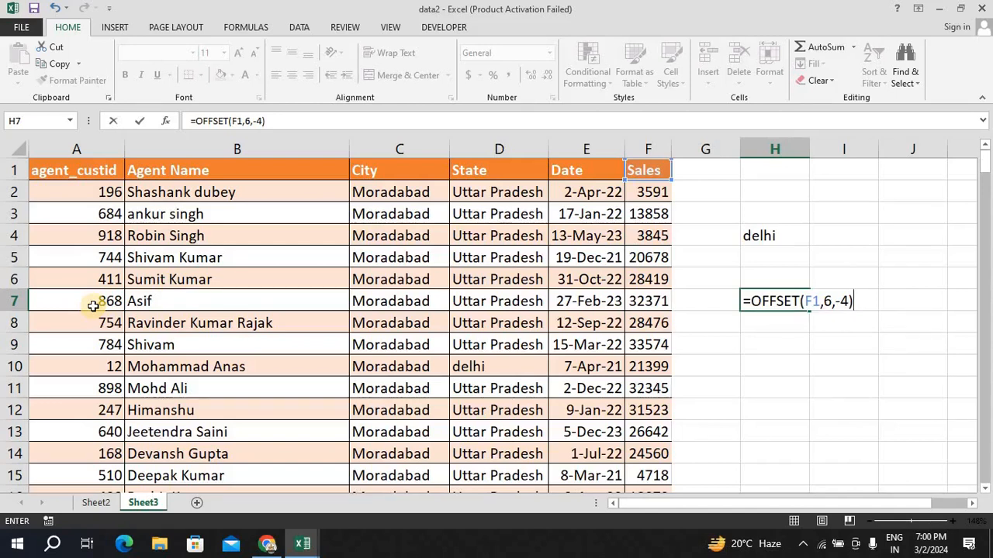
key("Return")
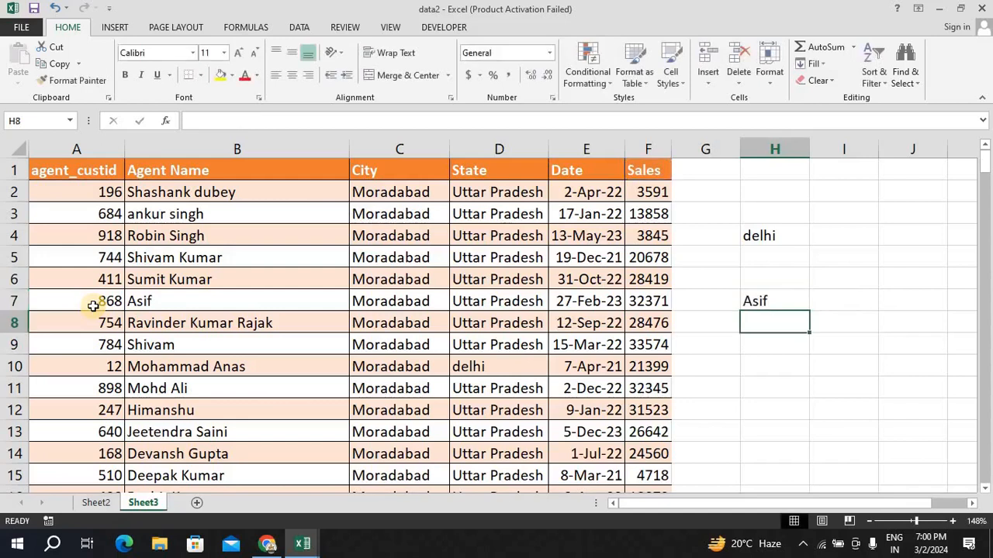
Switch to the Book2 workbook and begin an OFFSET formula in cell D2 with A1 as its reference.
left_click(289, 536)
left_click(215, 483)
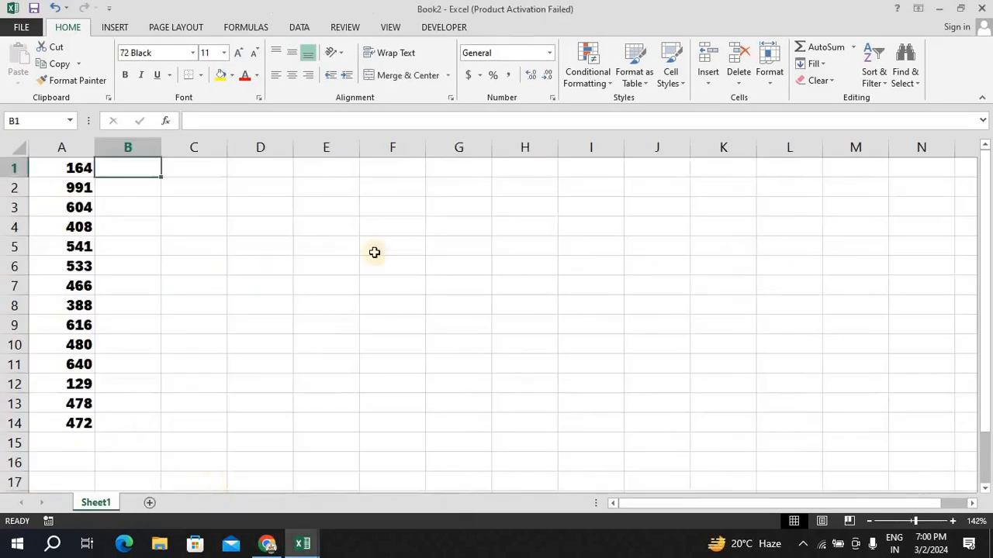
left_click(202, 220)
left_click(263, 187)
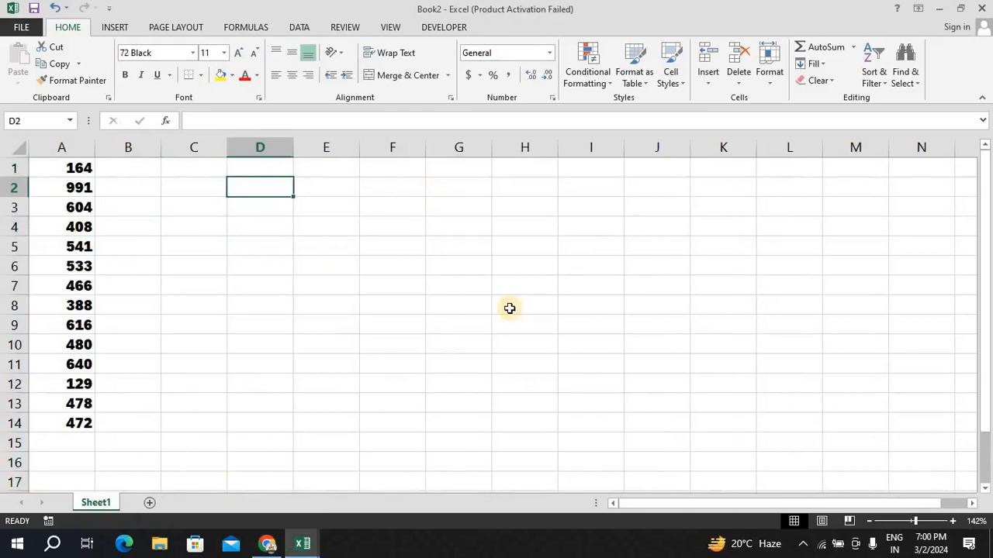
type("=of")
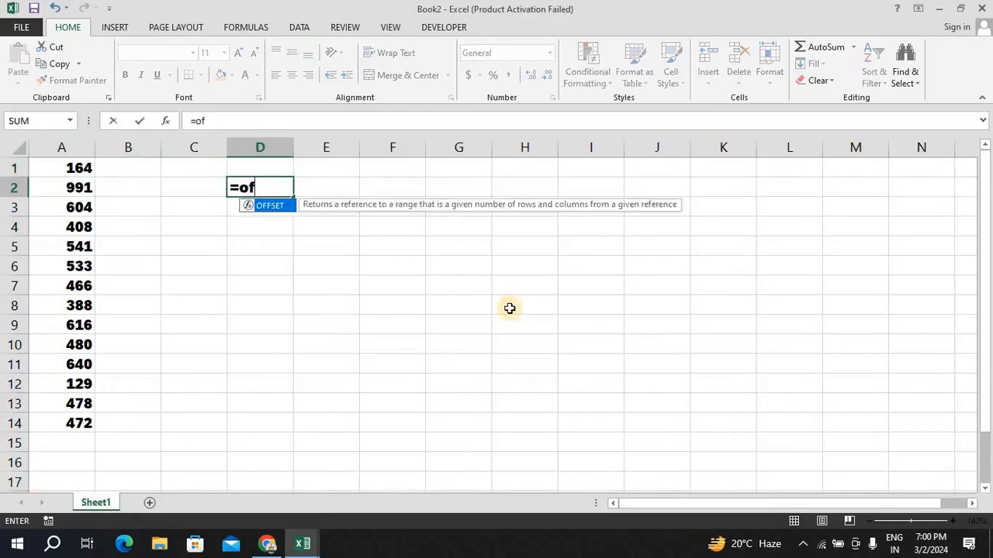
key("Tab")
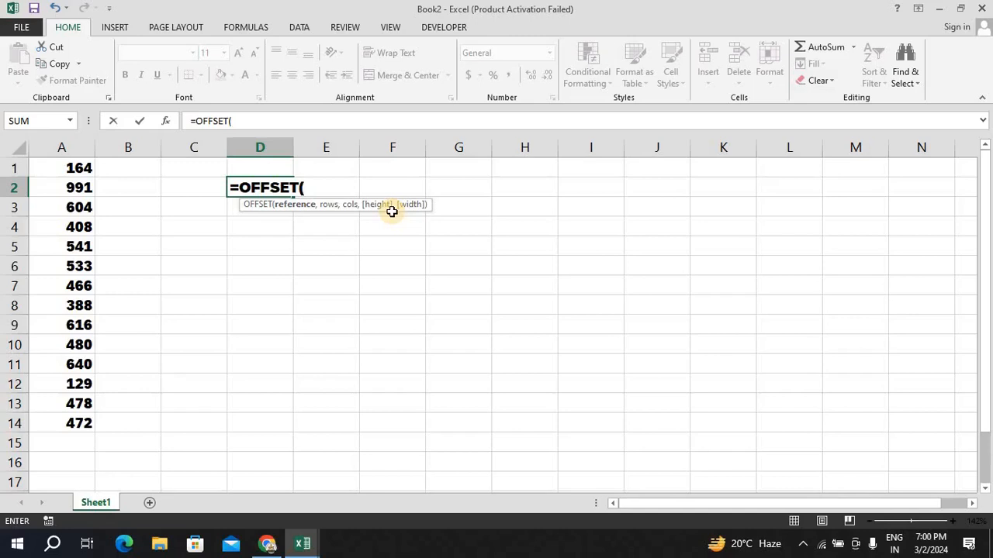
left_click(79, 166)
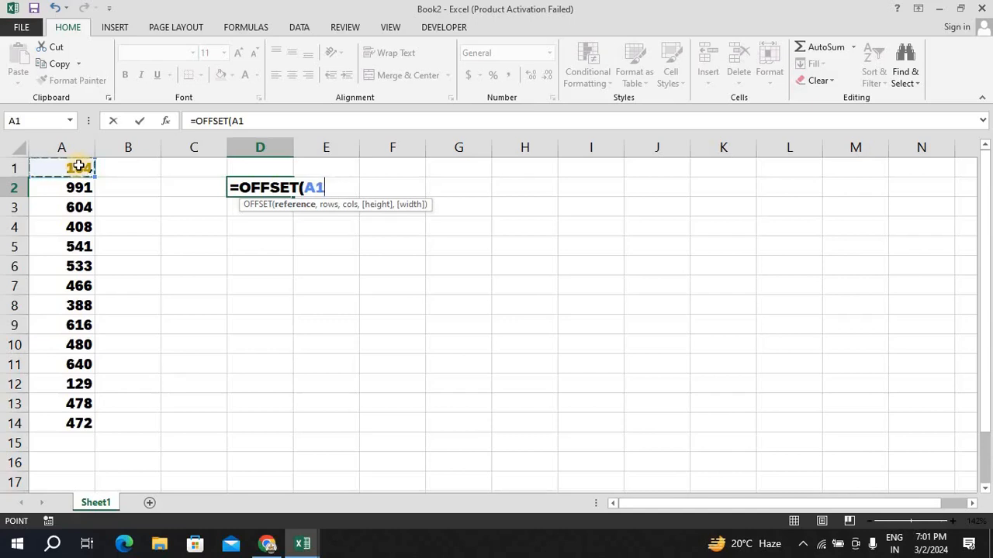
type(",")
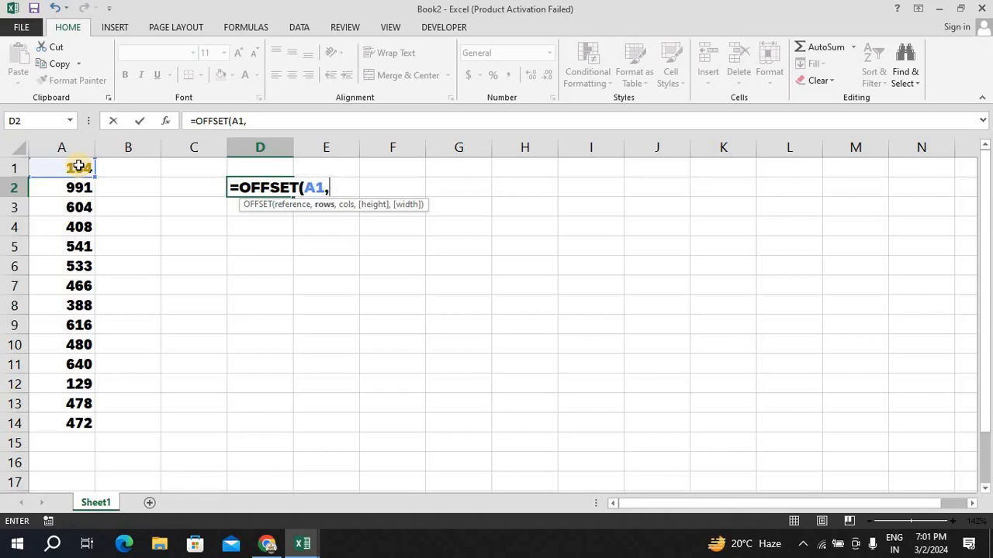
Complete the D2 formula with COUNT(A:A)-4 as the rows argument and 0 as the columns argument.
type("count")
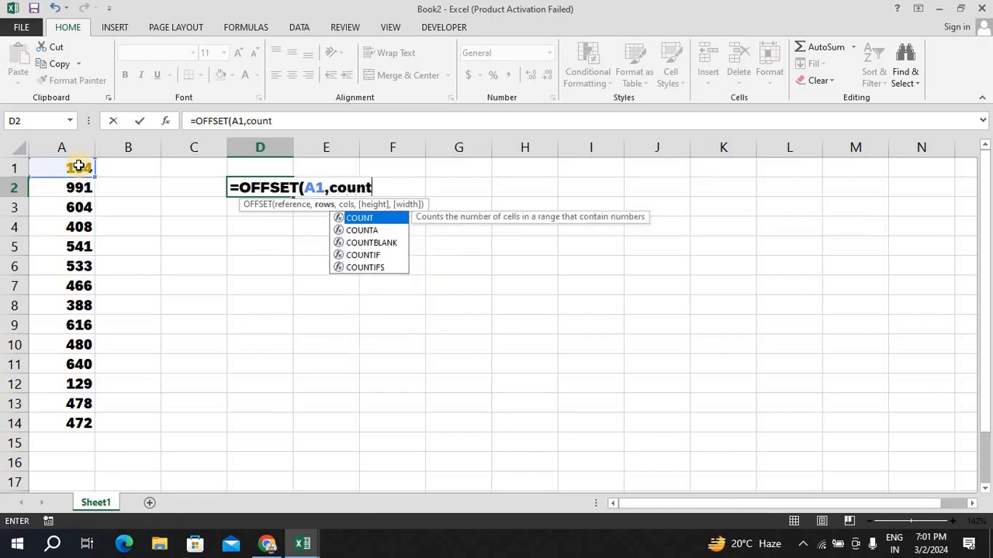
key("Tab")
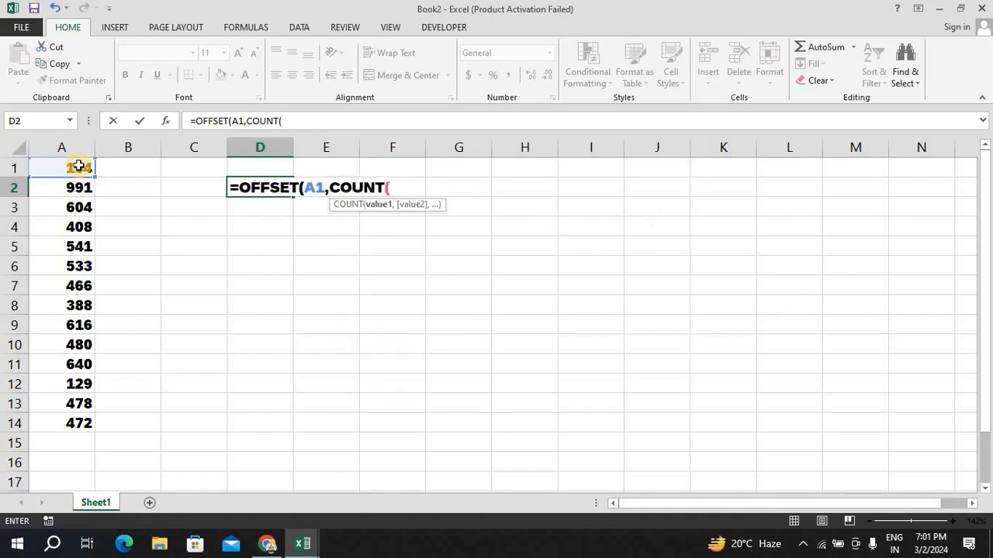
left_click(82, 146)
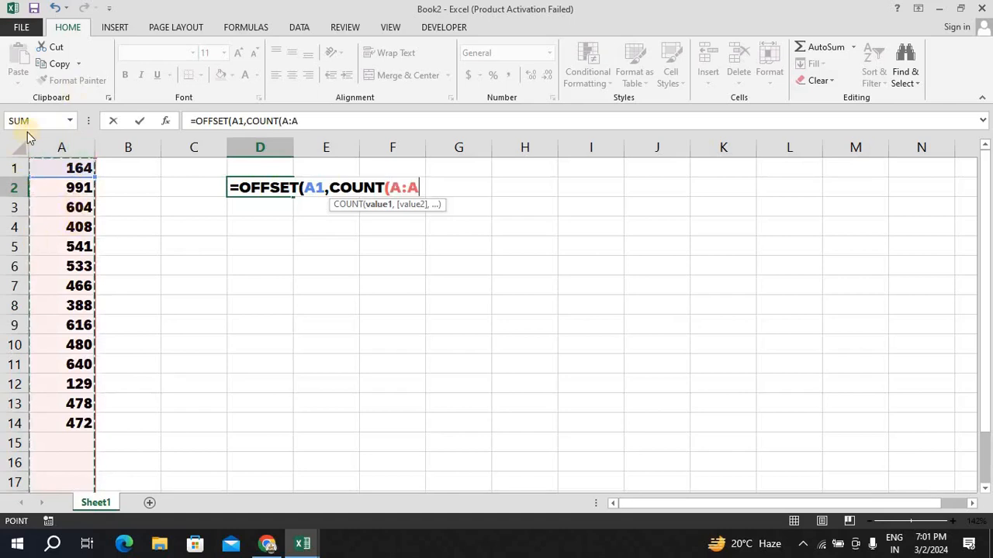
type(")")
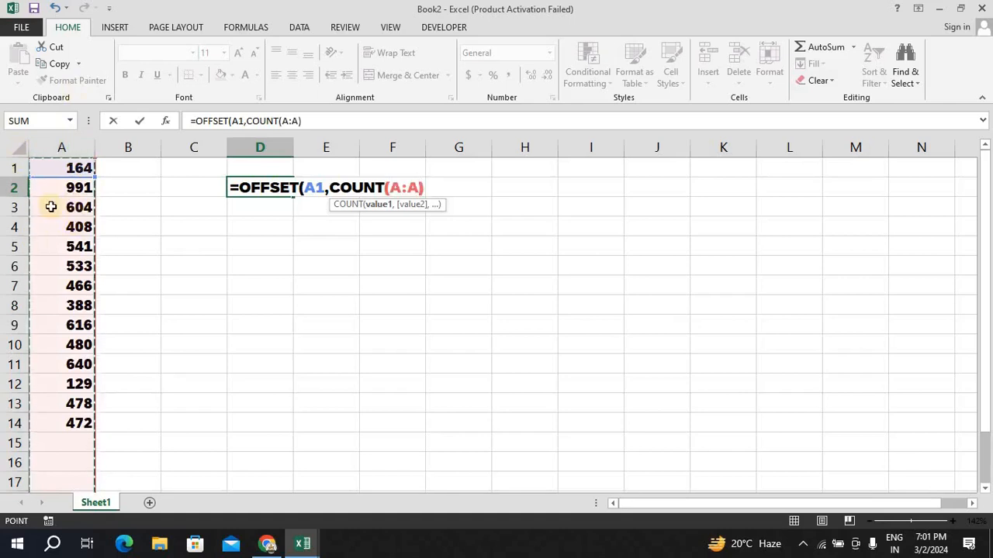
type(",")
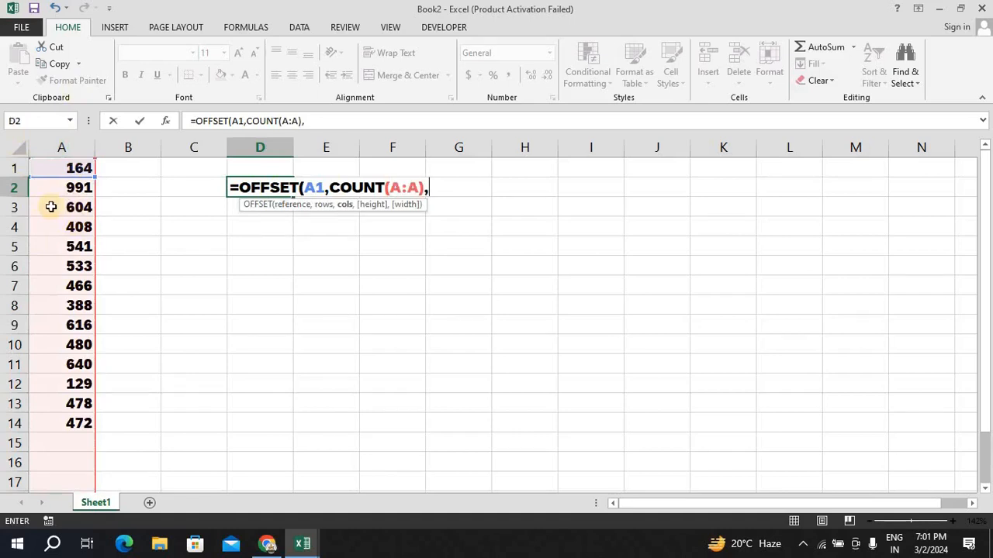
key("BackSpace")
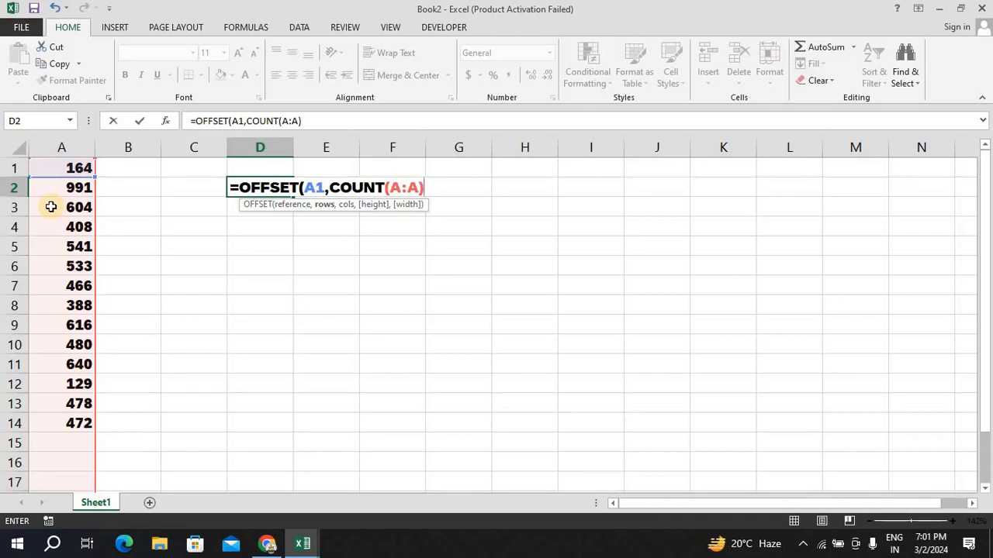
type("4,")
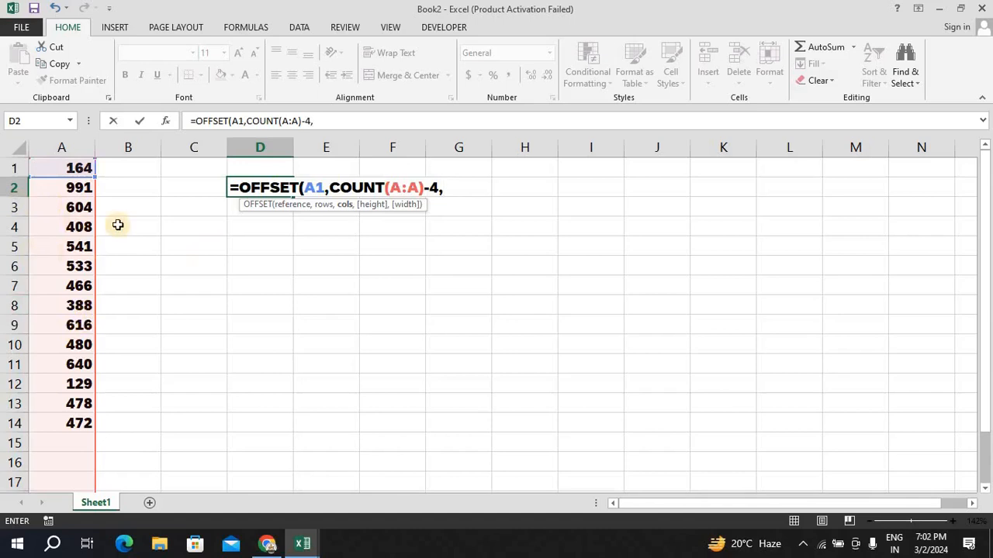
type("0")
key("ctrl+Return")
key("Return")
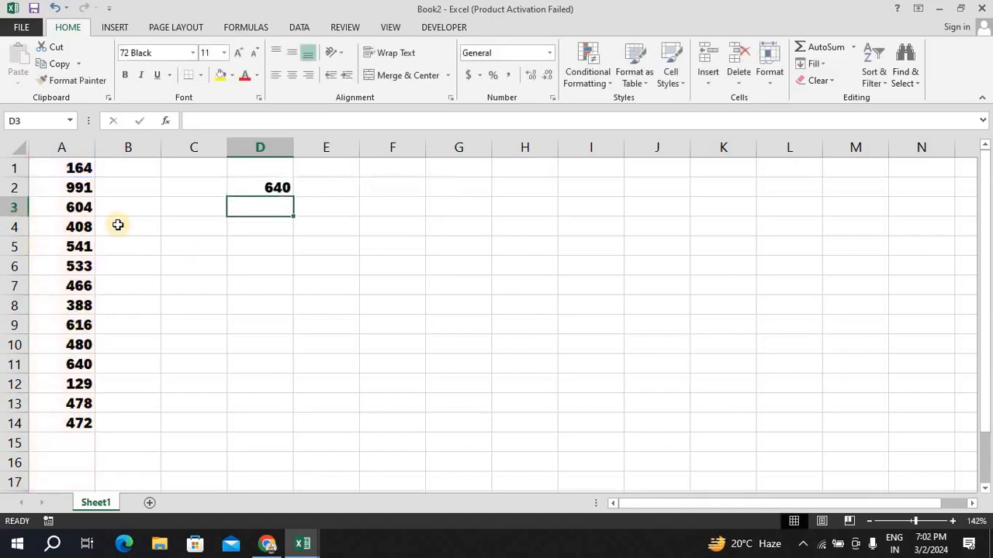
Add the value 787 in cell A15, below the last number in column A.
left_click(64, 379)
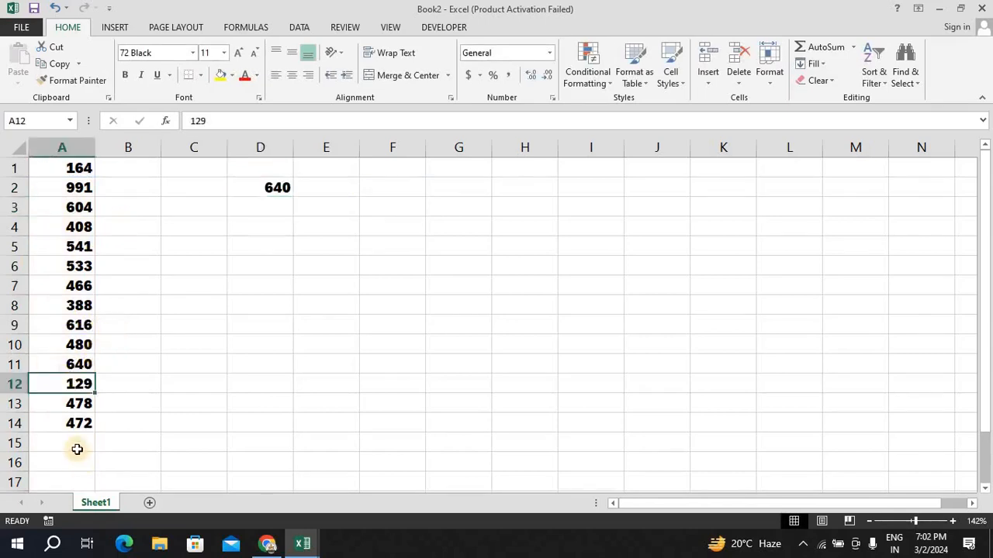
left_click(77, 449)
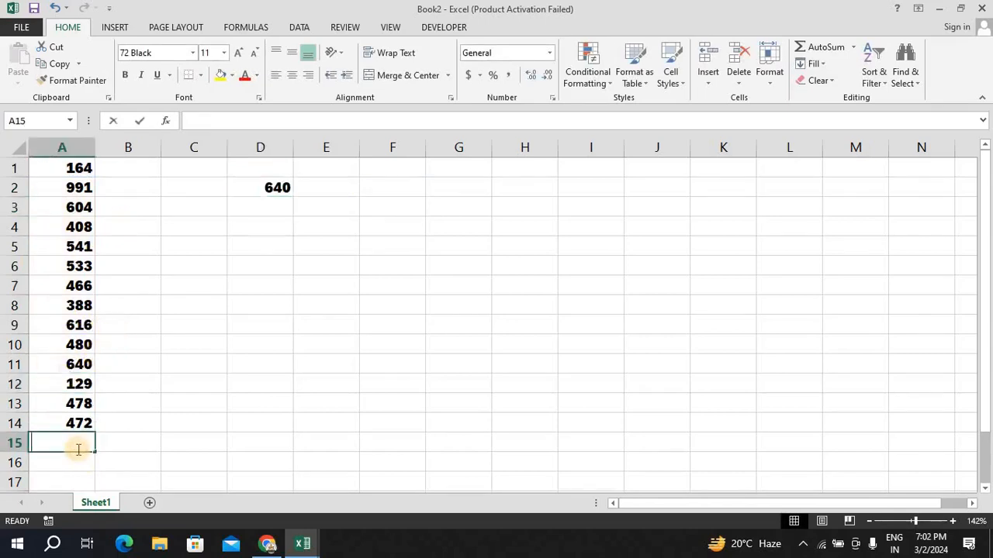
type("787")
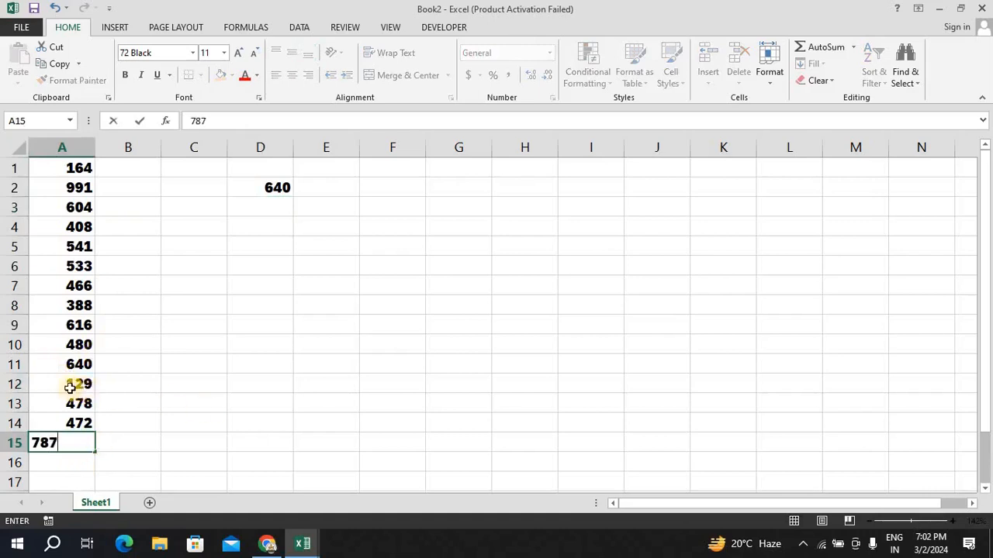
key("Return")
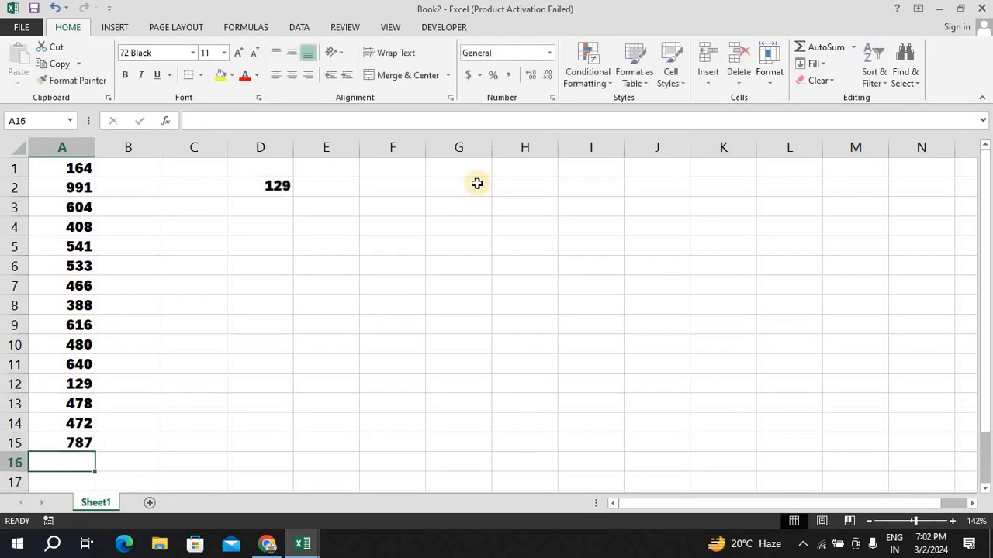
Extend the OFFSET formula in cell D2 with a height of 4 and a width of 1.
left_click(285, 187)
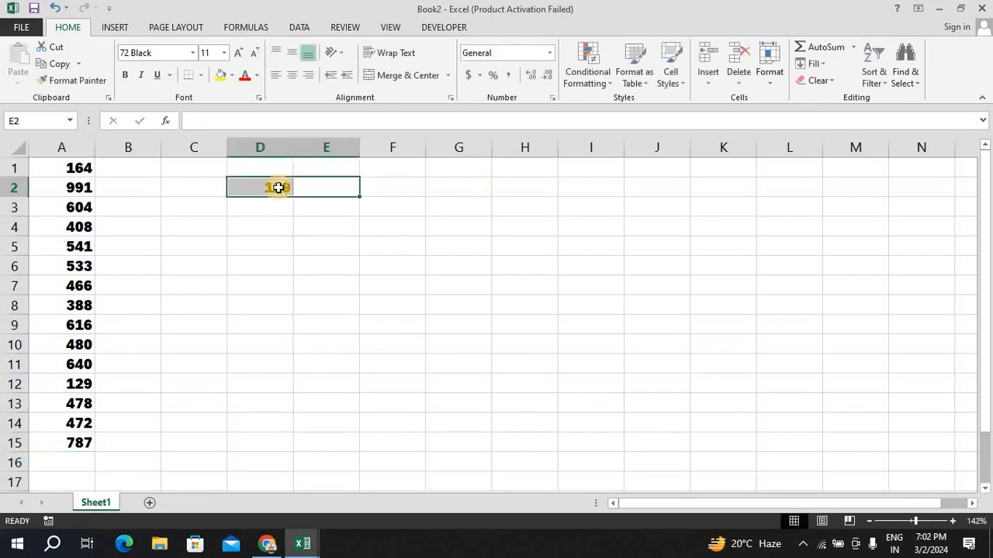
double_click(281, 188)
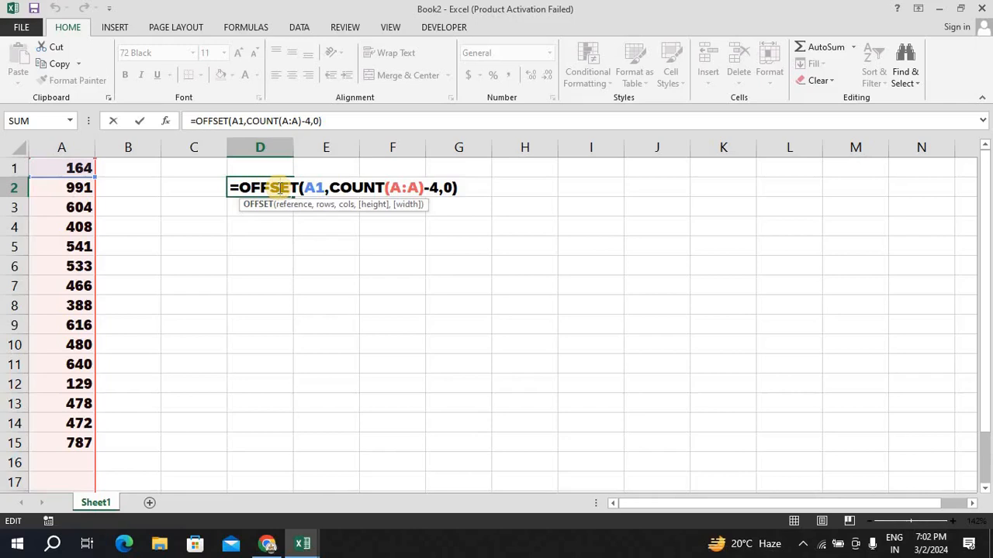
key("Right")
key("Right")
key("Right")
key("Right")
key("Right")
key("Right")
key("Right")
key("Right")
key("Right")
key("Right")
key("Right")
key("Right")
key("Right")
key("Right")
key("Right")
key("Right")
key("Right")
key("Right")
key("Right")
key("Right")
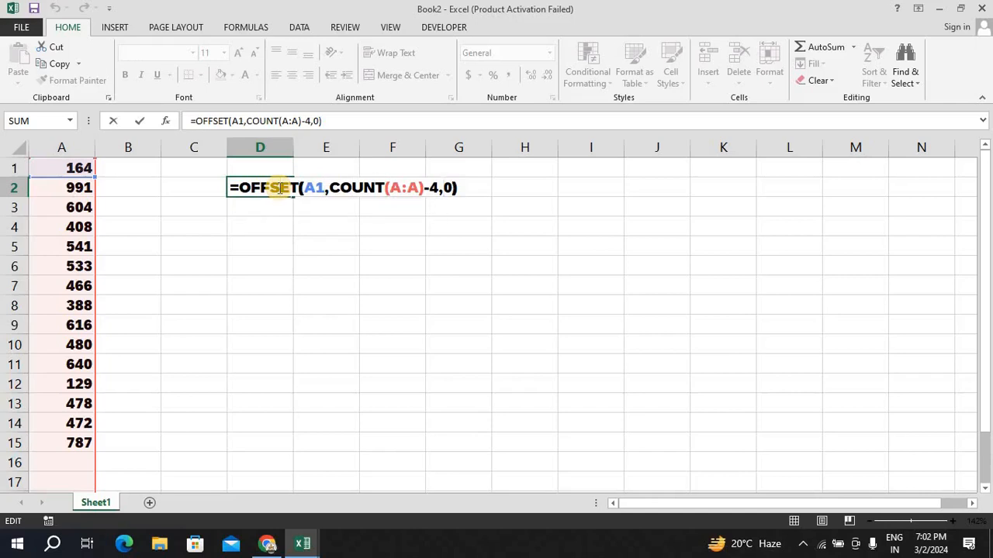
key("BackSpace")
type(",")
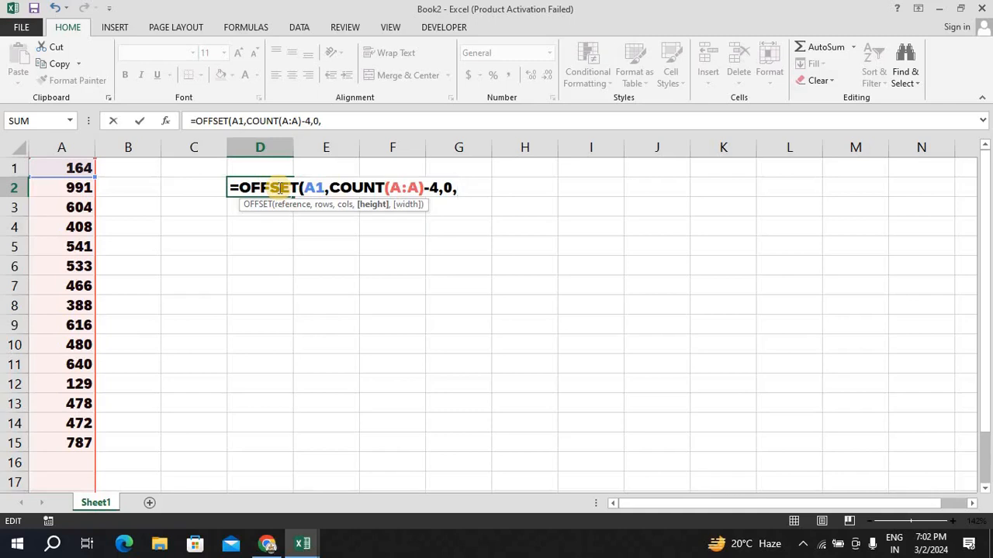
type("4,")
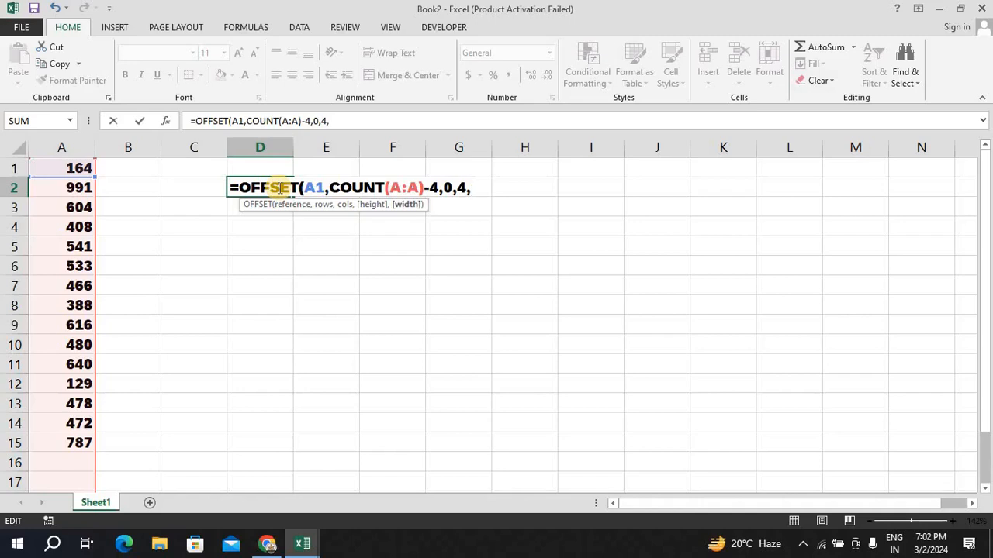
type("1)")
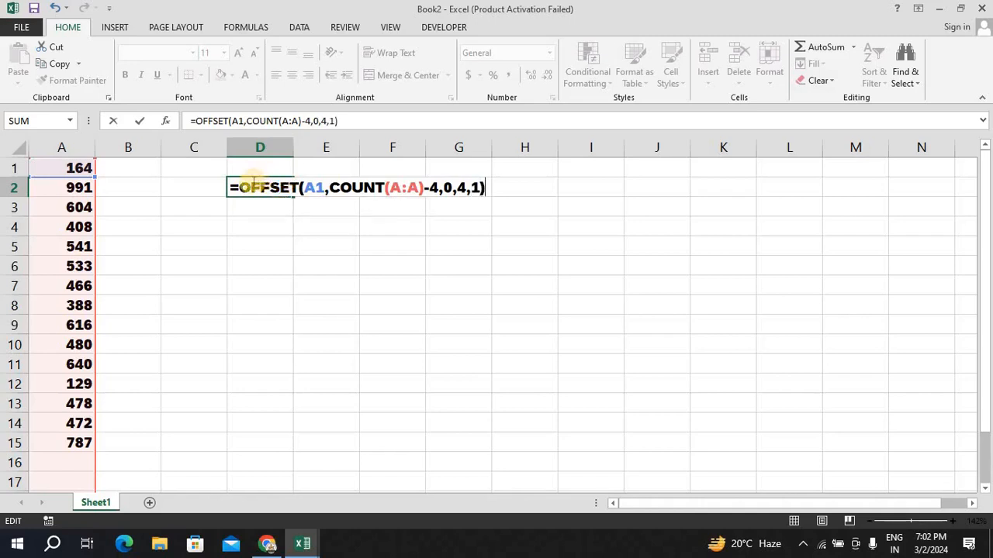
Wrap the D2 formula in SUM so that it reads =SUM(OFFSET(A1,COUNT(A:A)-4,0,4,1)).
left_click(240, 187)
type("su")
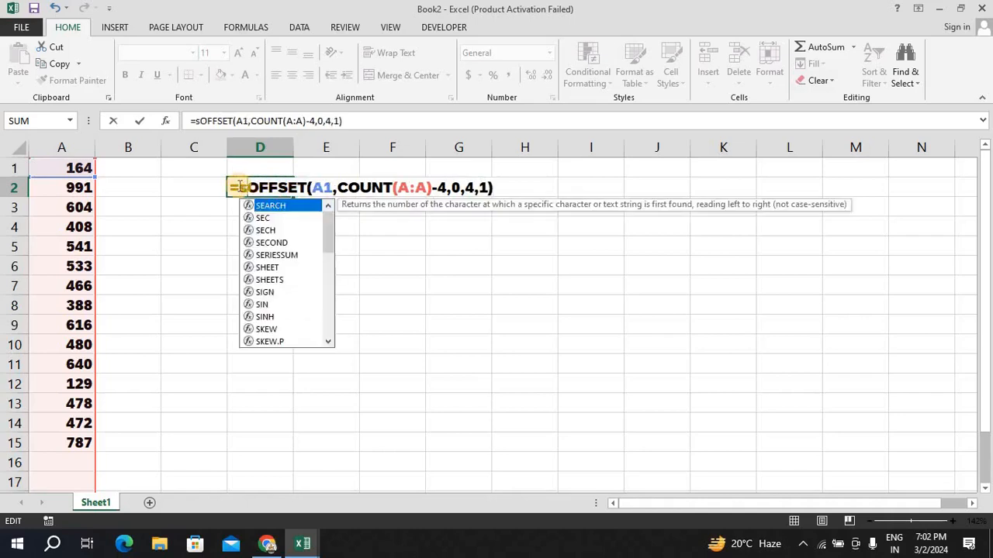
type("m")
key("Tab")
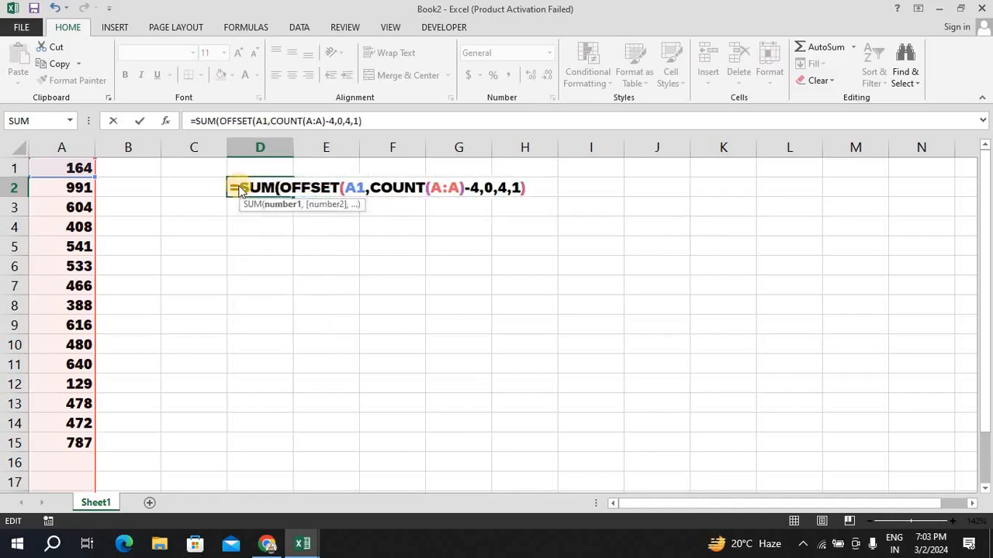
left_click(238, 187)
key("Return")
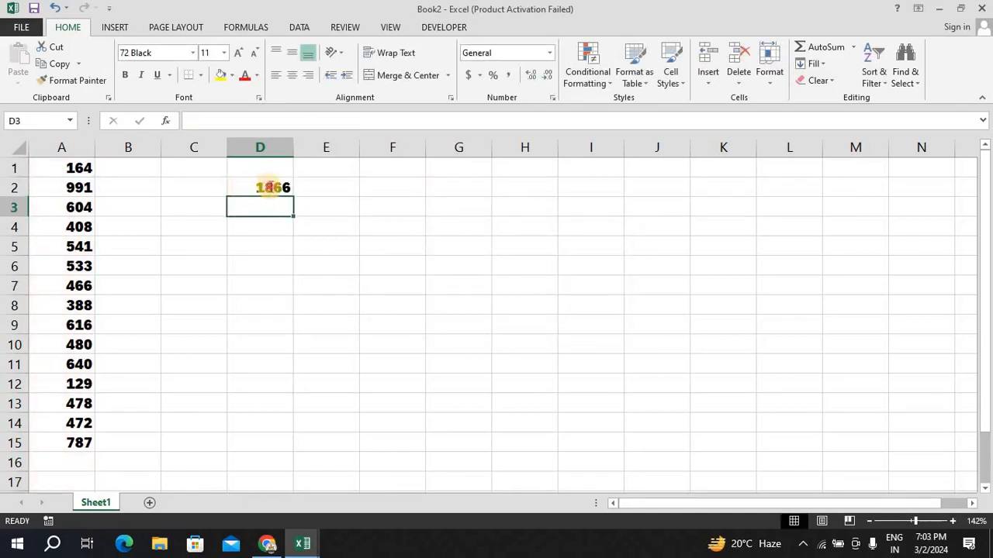
Review the SUM/OFFSET formula in D2 and select the last four values, A12:A15, to check their sum.
double_click(268, 187)
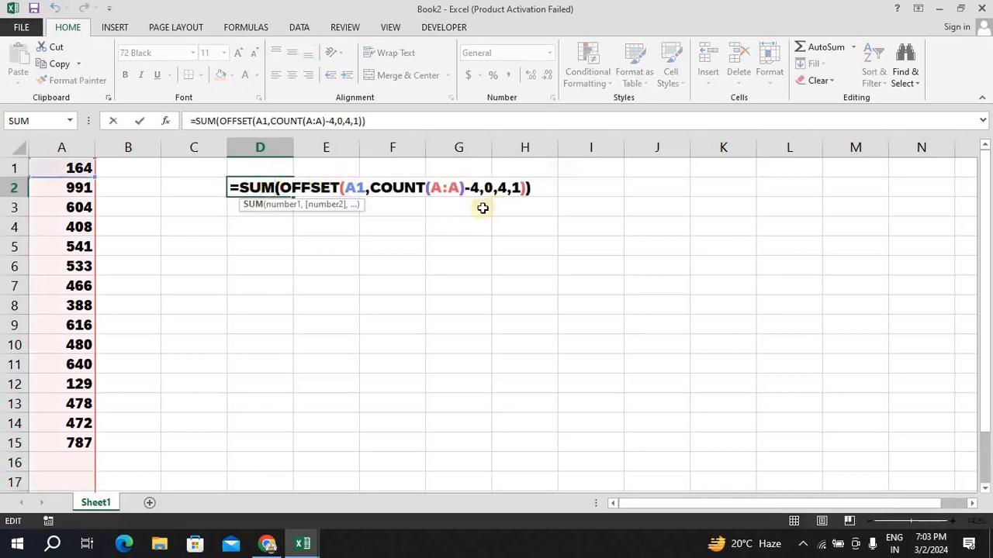
key("Return")
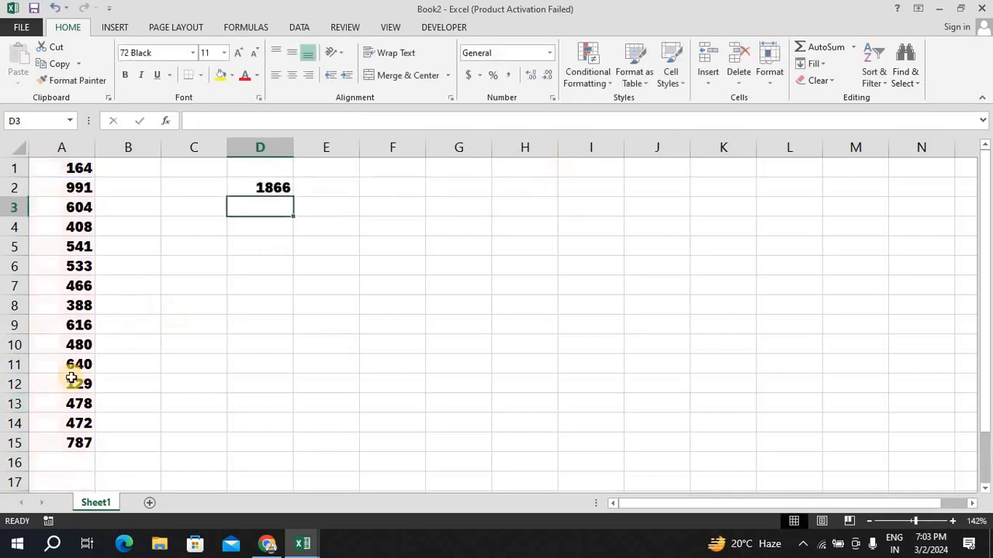
key("Left")
key("Left")
key("Left")
key("Down")
key("Down")
key("Down")
key("Down")
key("Down")
key("Down")
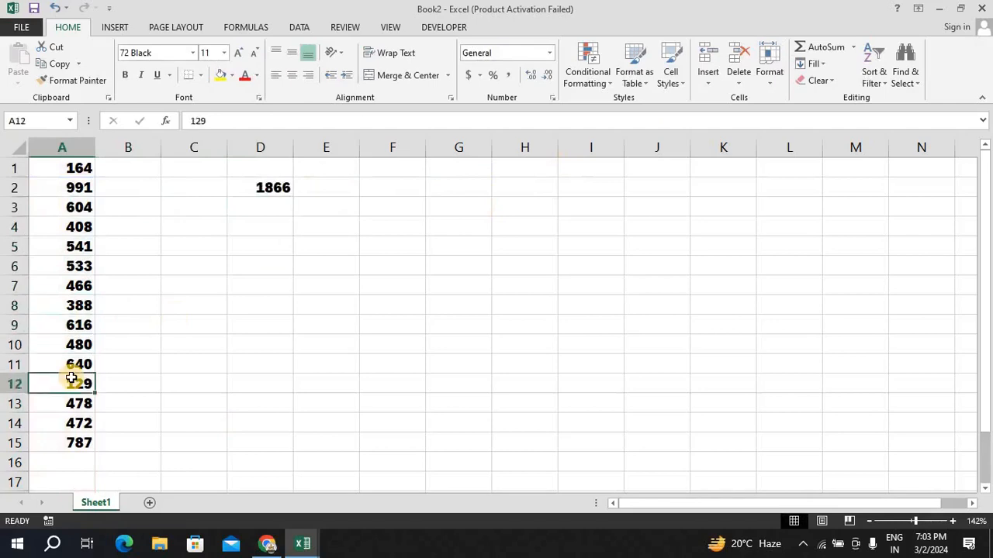
key("shift+Down")
key("shift+Down")
key("shift+Down")
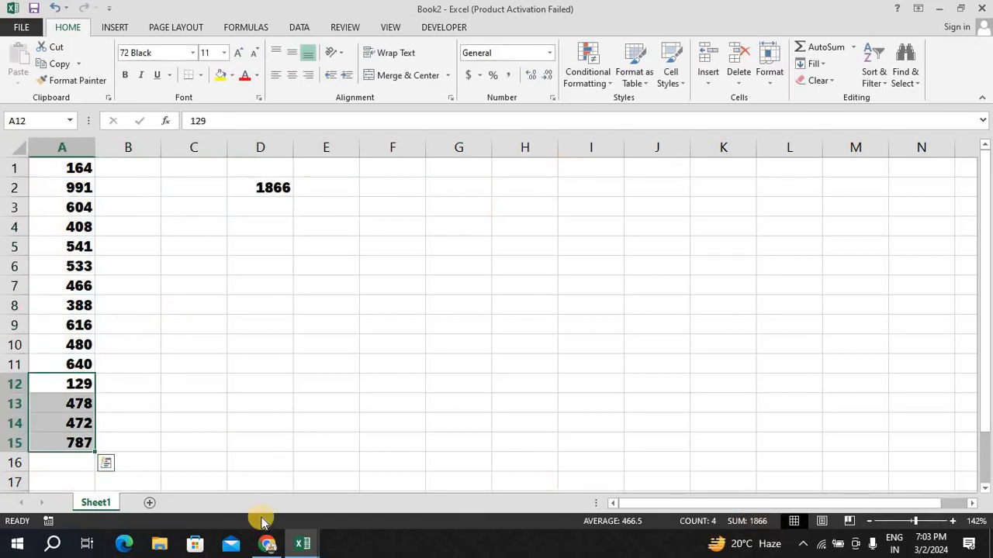
Delete the last two values in column A, cells A14 and A15.
left_click(78, 442)
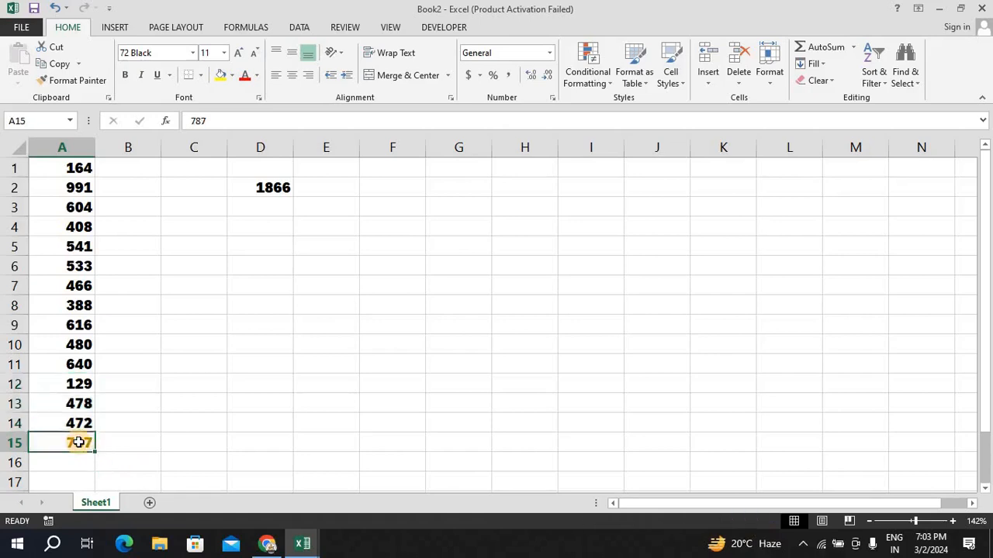
key("shift+Up")
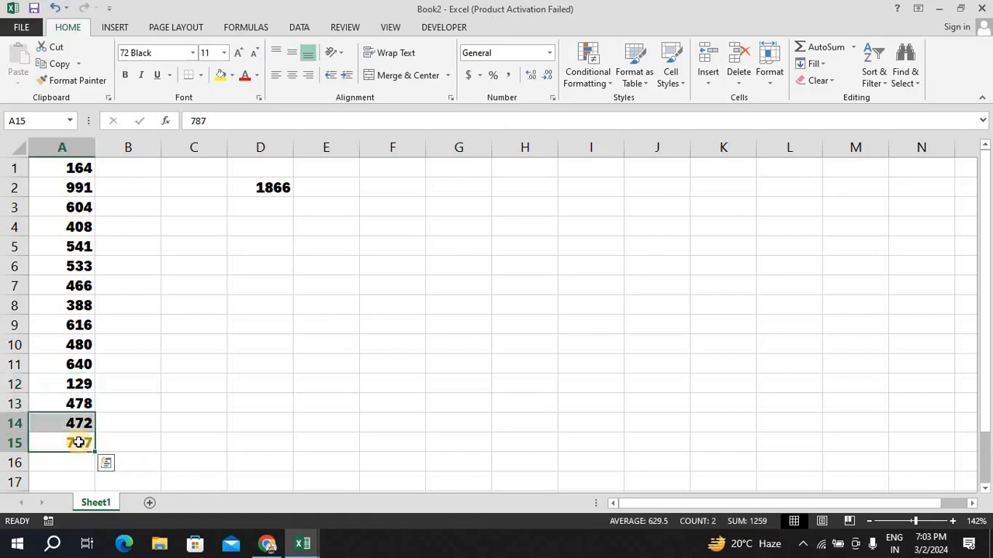
key("Delete")
key("Right")
key("Down")
key("Down")
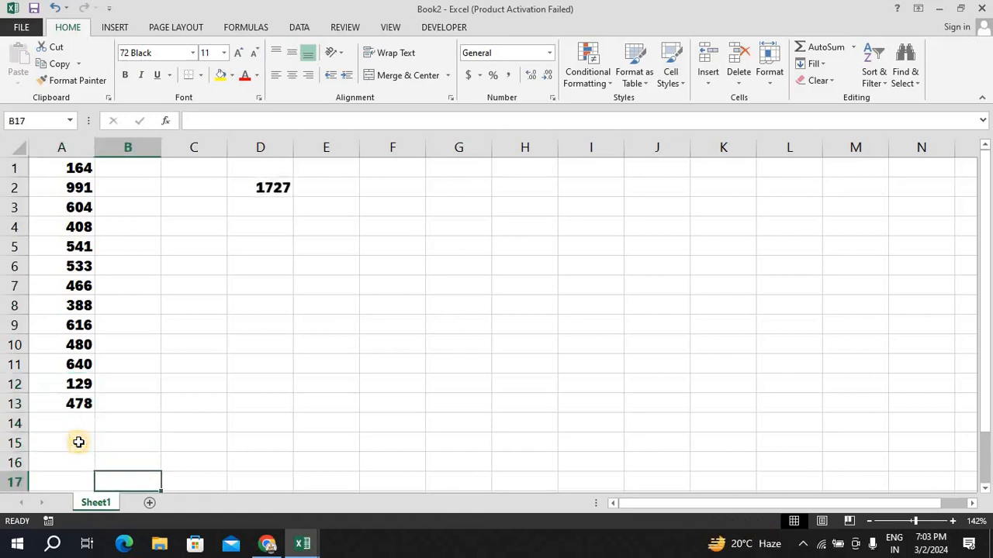
Select the last four remaining values, A10:A13, to check their sum against D2, and review the D2 formula.
key("Up")
key("Left")
key("Up")
key("Up")
key("Up")
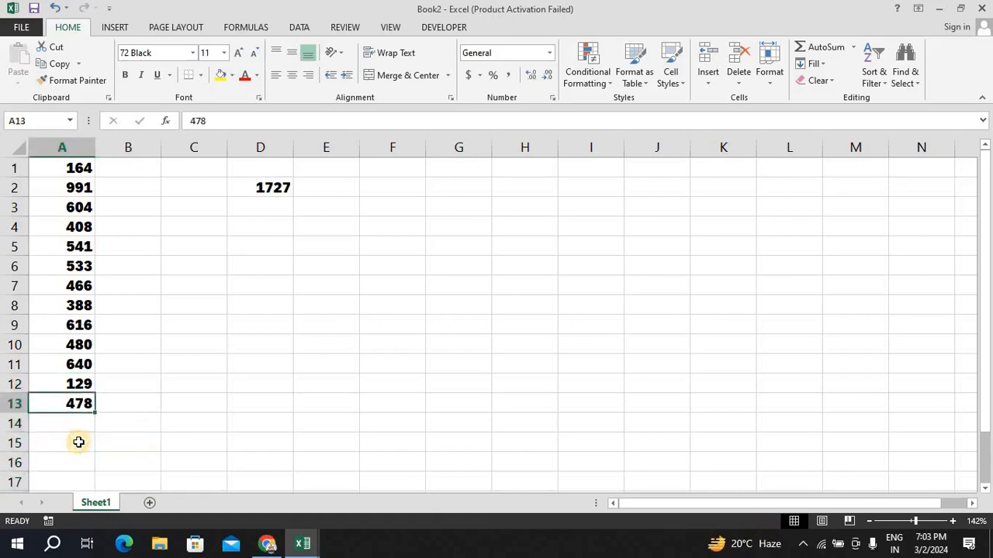
key("shift+Up")
key("shift+Up")
key("shift+Up")
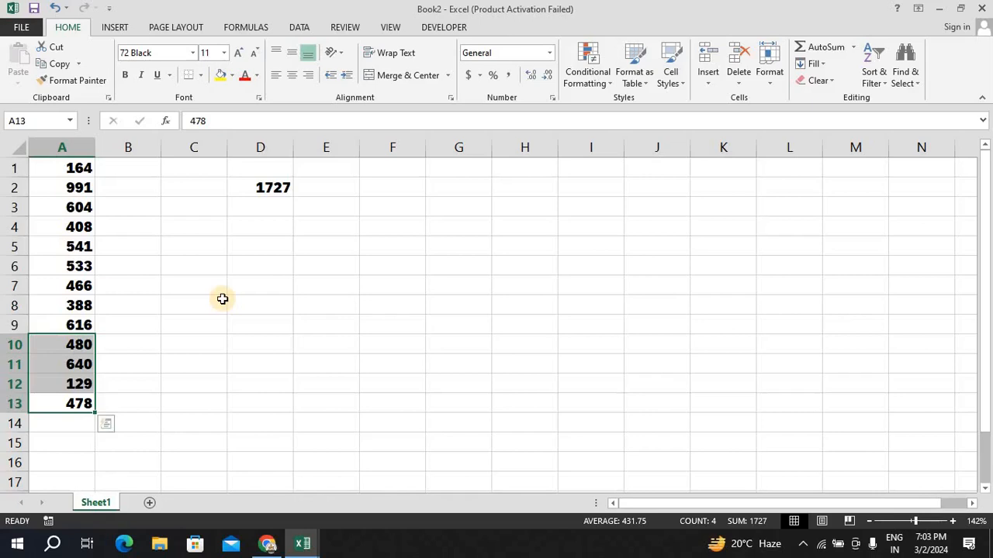
double_click(274, 186)
key("Return")
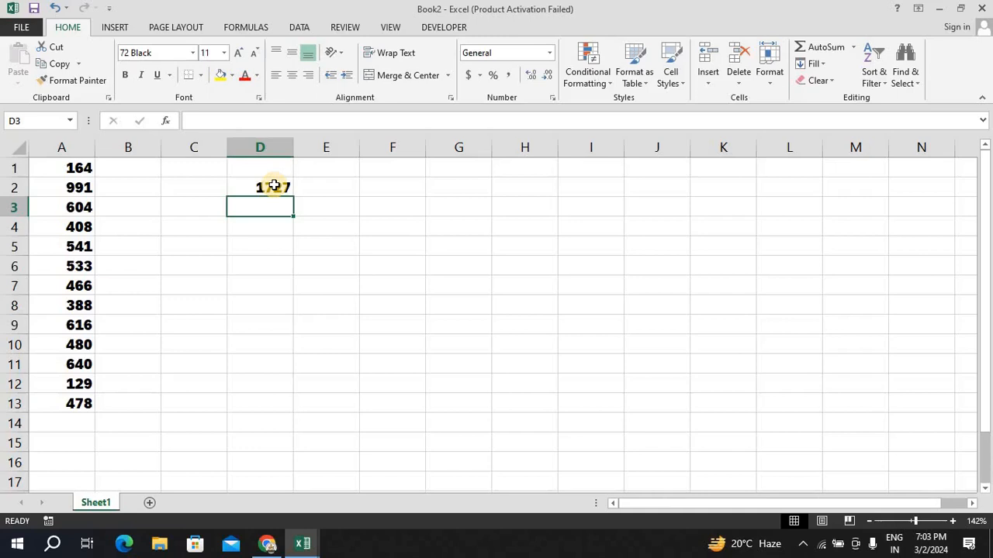
Try to build an OFFSET formula in F3 with ADDRESS(1,1) as reference, 0 rows, 0 columns, height 4 and width 1.
key("Right")
key("Right")
type("=off")
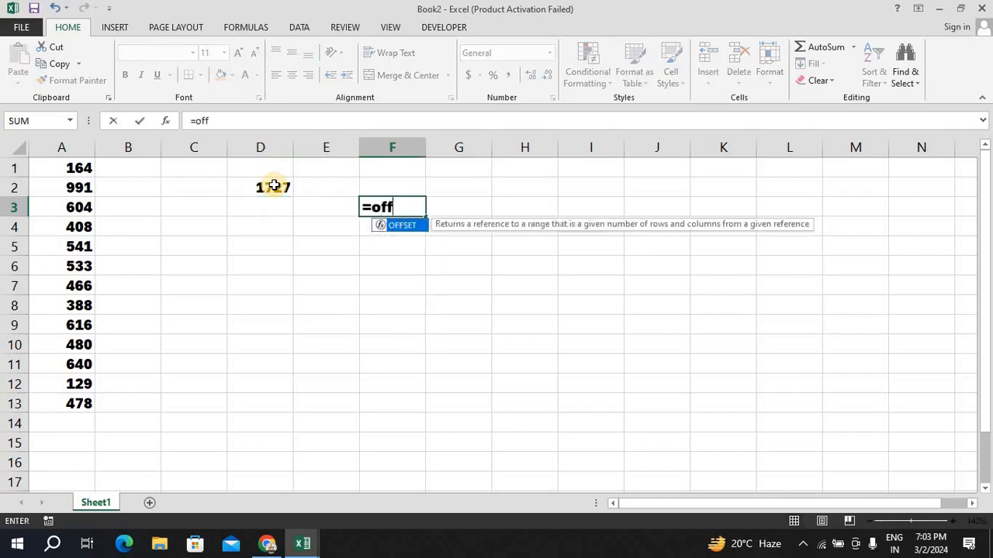
key("Tab")
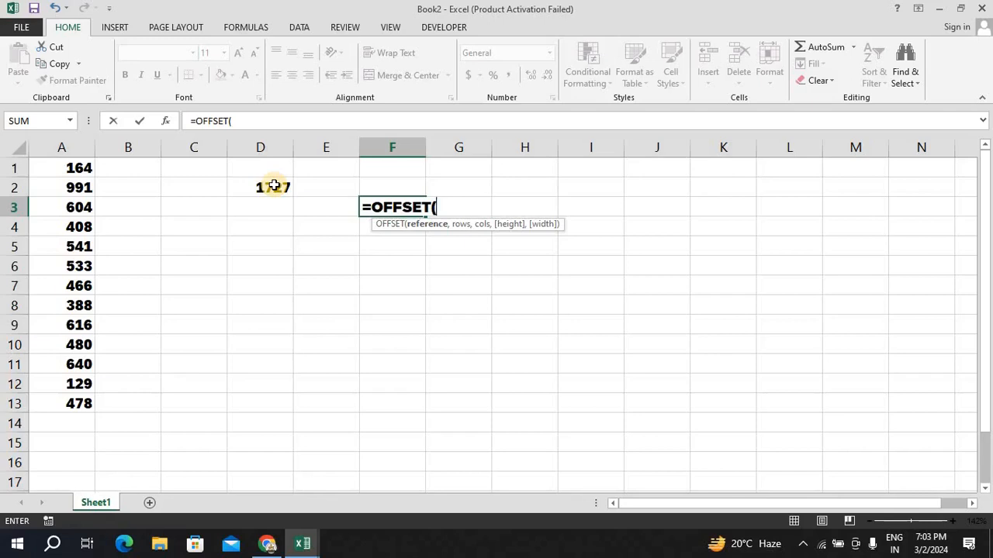
type("add")
key("Tab")
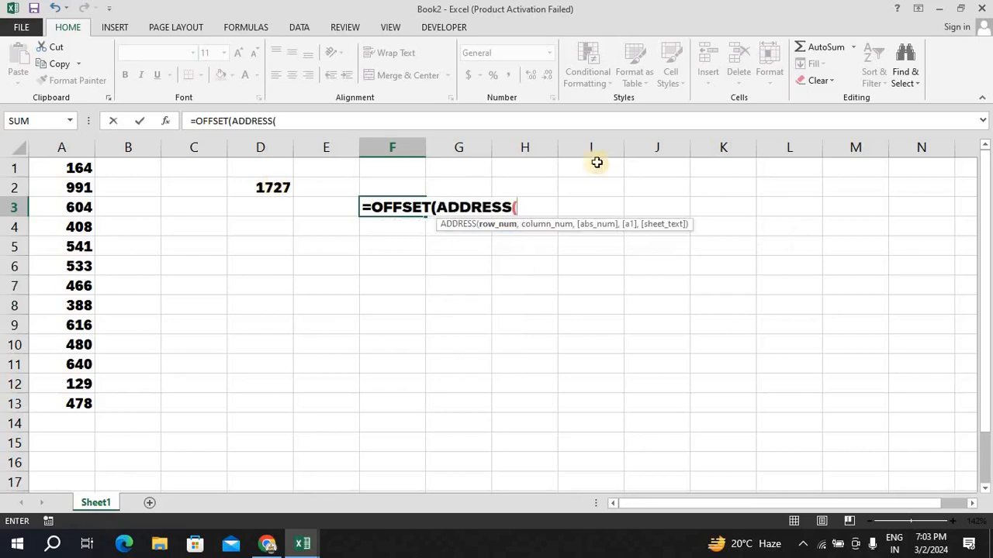
type("1")
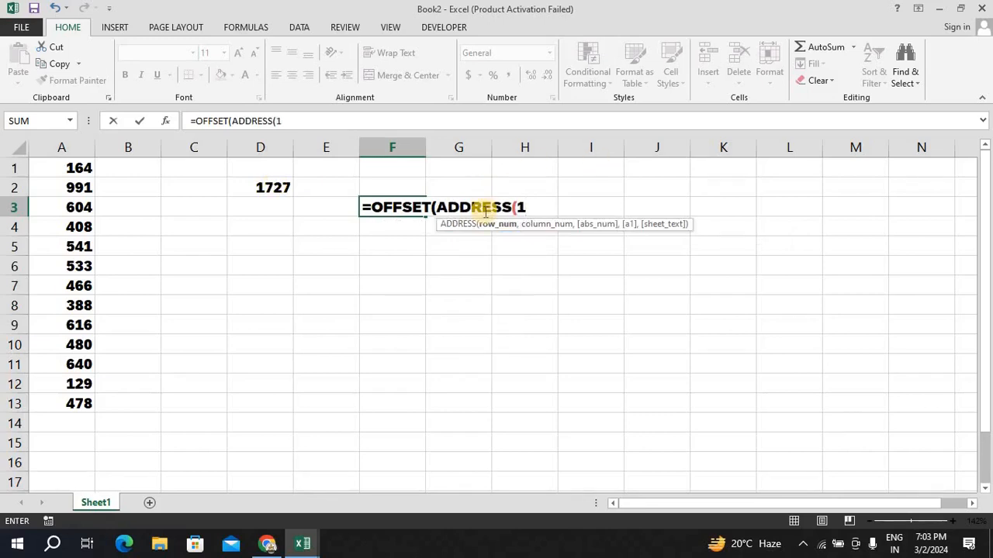
type(",1)")
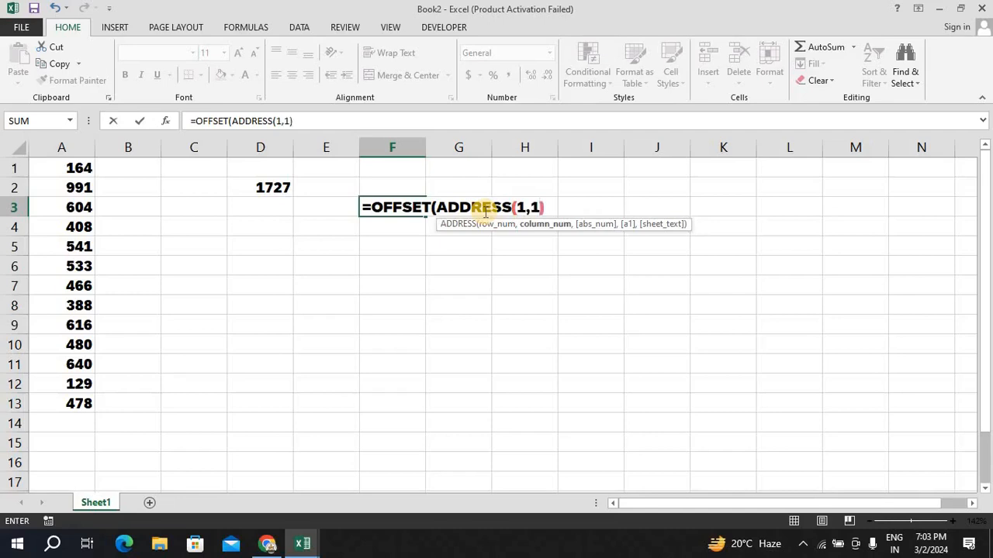
type(",")
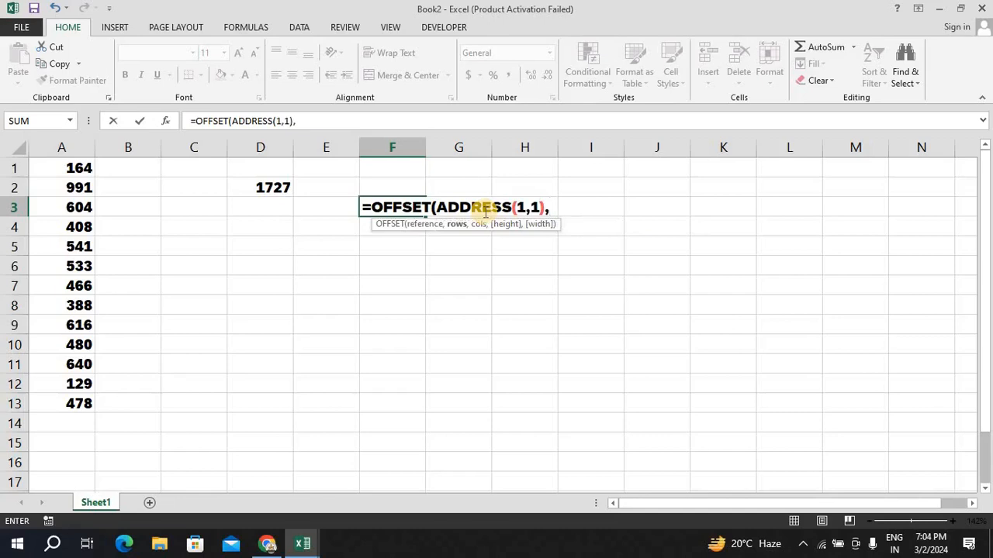
type("0,0,")
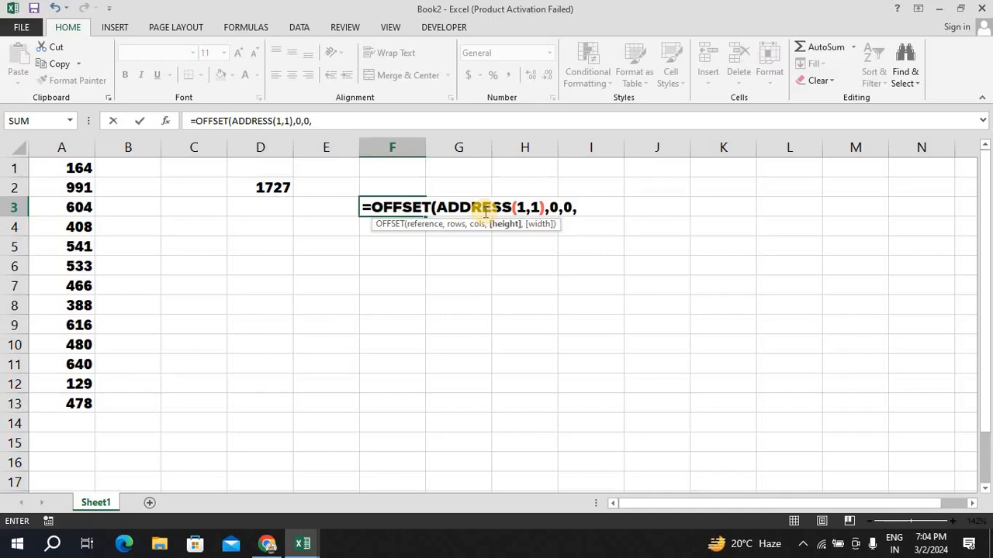
type("4,1")
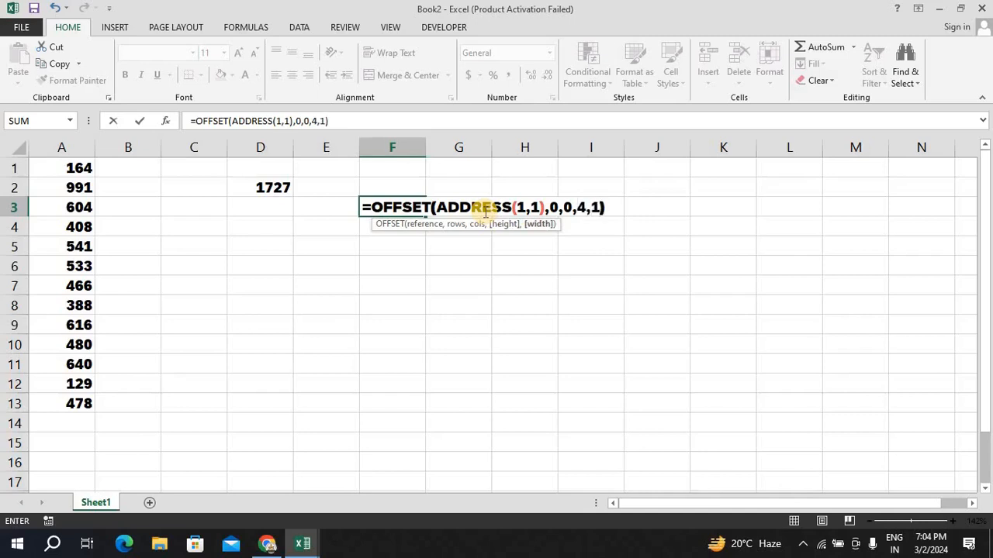
type(")")
Try to wrap the F3 formula in SUM so that it reads =SUM(OFFSET(ADDRESS(1,1),0,0,4,1)).
left_click(373, 207)
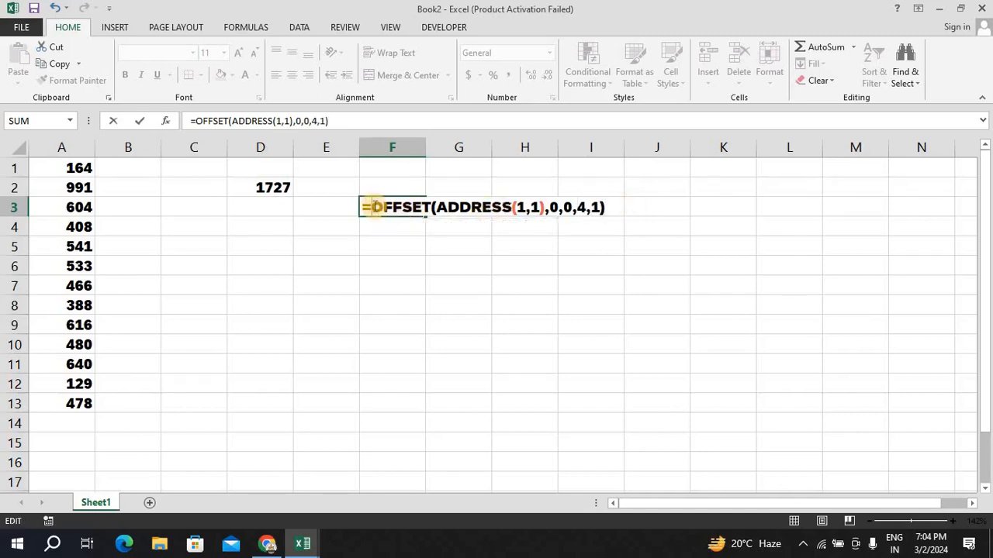
type("sum")
key("Tab")
key("Return")
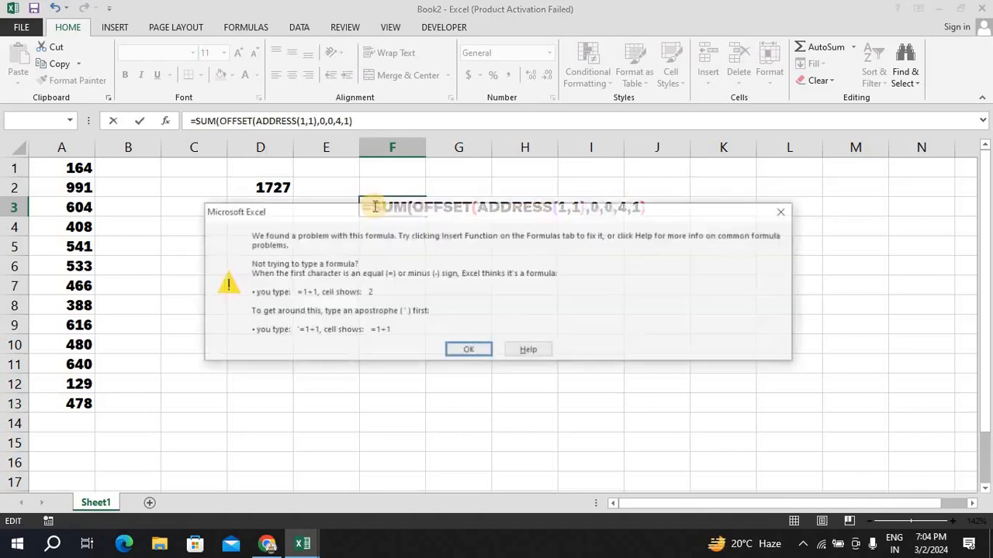
key("Return")
key("Right")
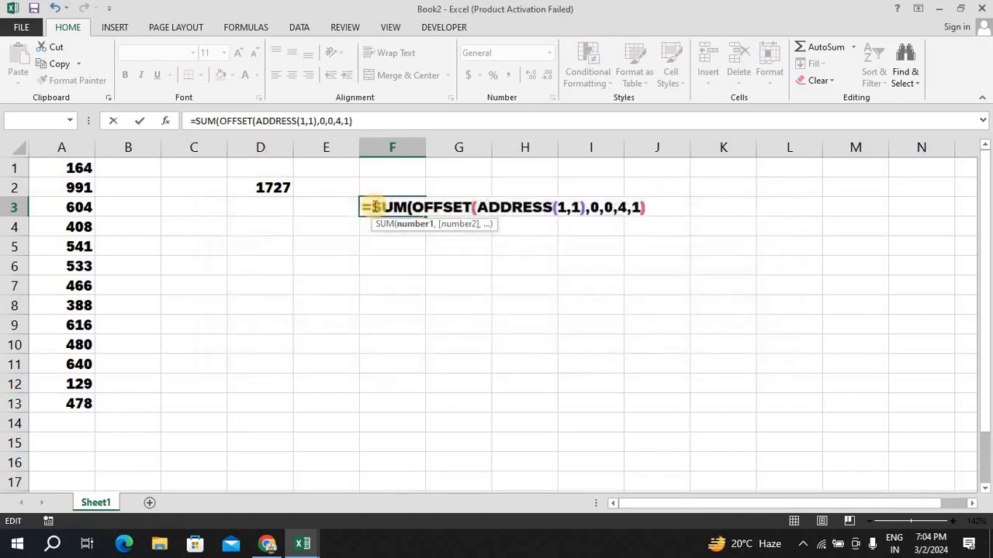
left_click(572, 207)
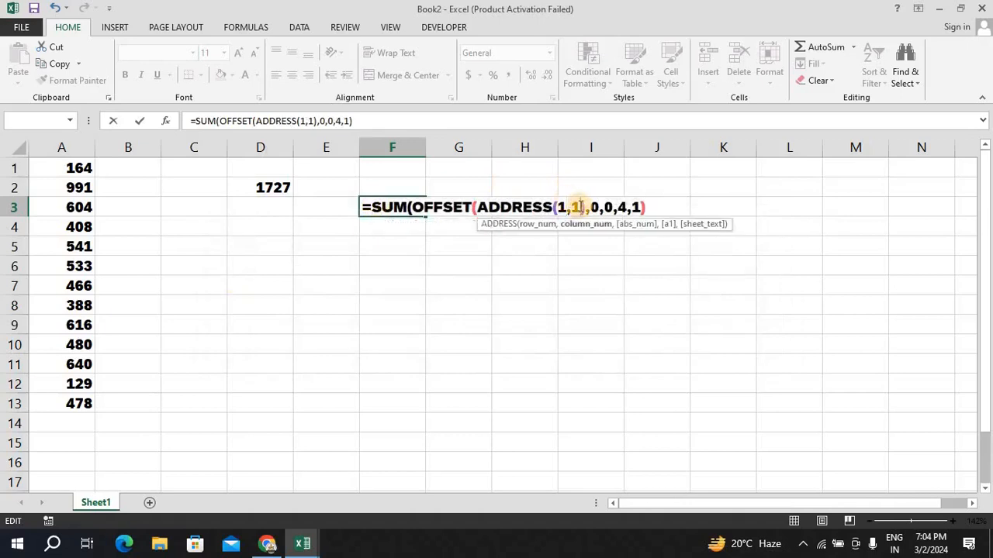
key("Right")
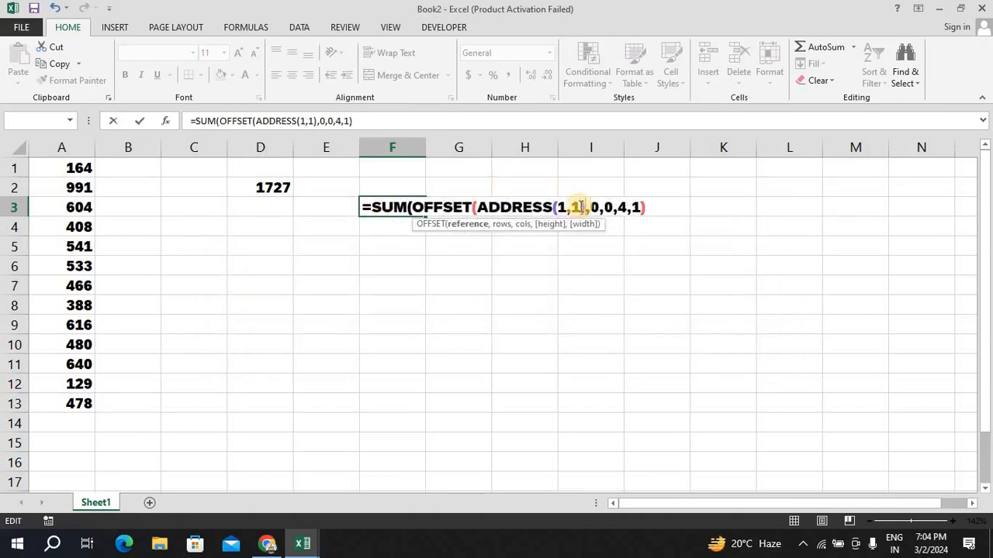
key("Right")
key("Right")
key("Right")
key("Right")
key("Right")
key("Right")
key("Right")
key("Right")
key("Right")
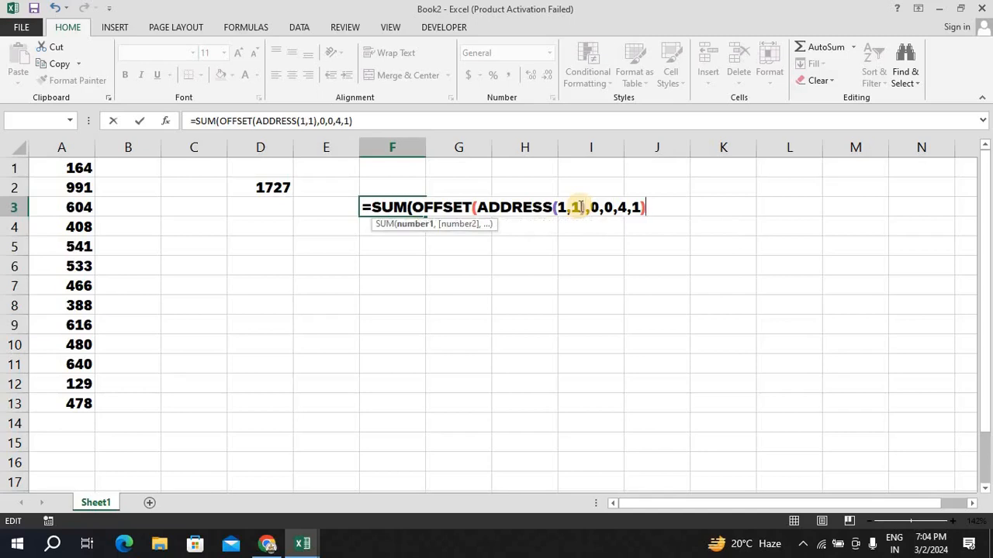
type(")")
key("Return")
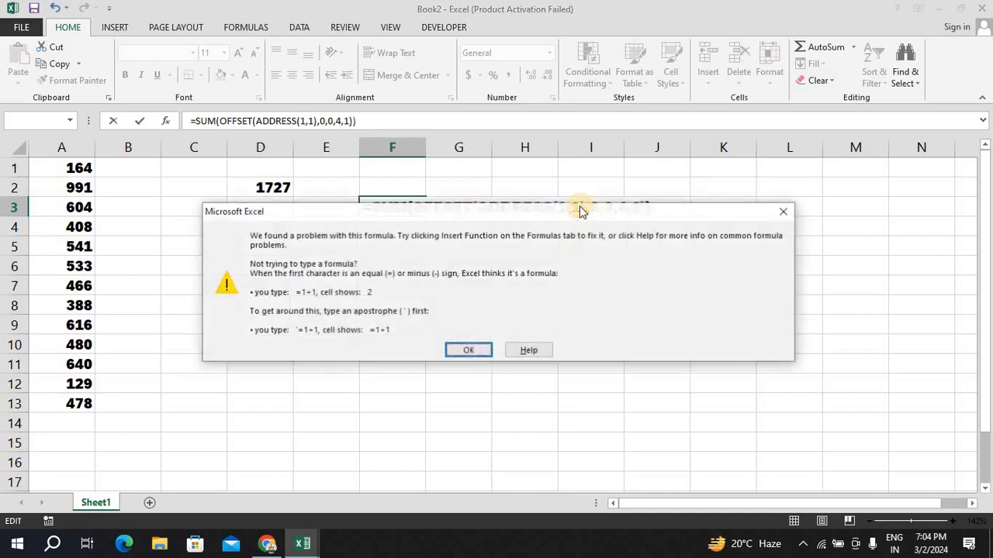
key("Return")
key("Return")
key("Return")
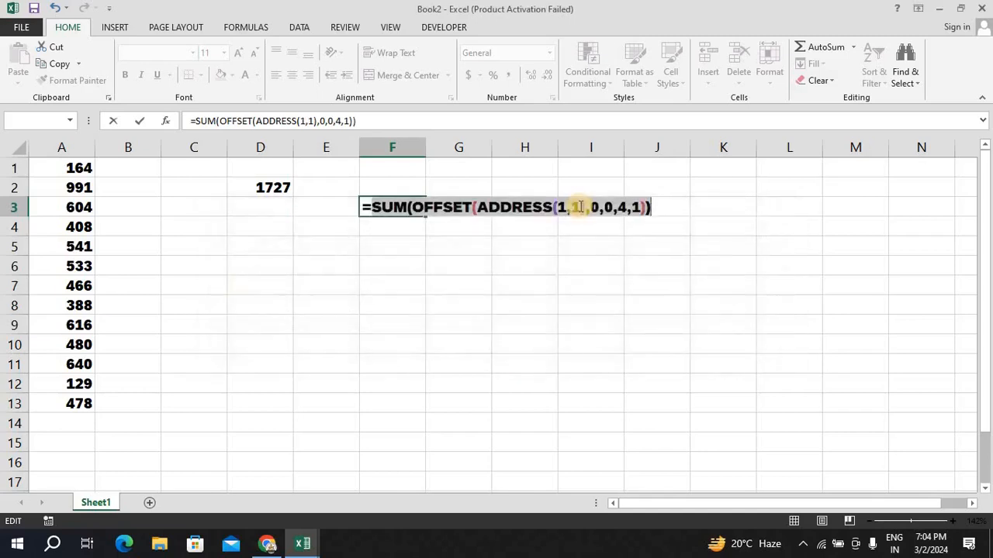
Examine the ADDRESS and OFFSET arguments in the F3 formula one by one and try to enter it again.
left_click(580, 207)
key("Left")
key("Left")
key("Left")
key("Left")
key("Left")
key("Left")
key("Left")
key("Left")
key("Left")
key("Left")
key("Left")
key("Left")
key("Left")
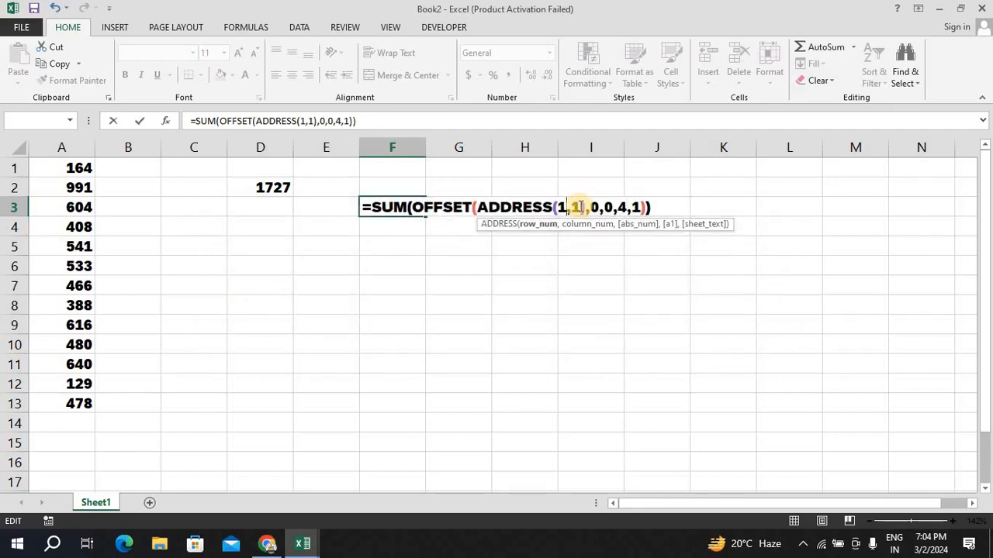
key("Right")
key("Right")
key("Right")
key("Right")
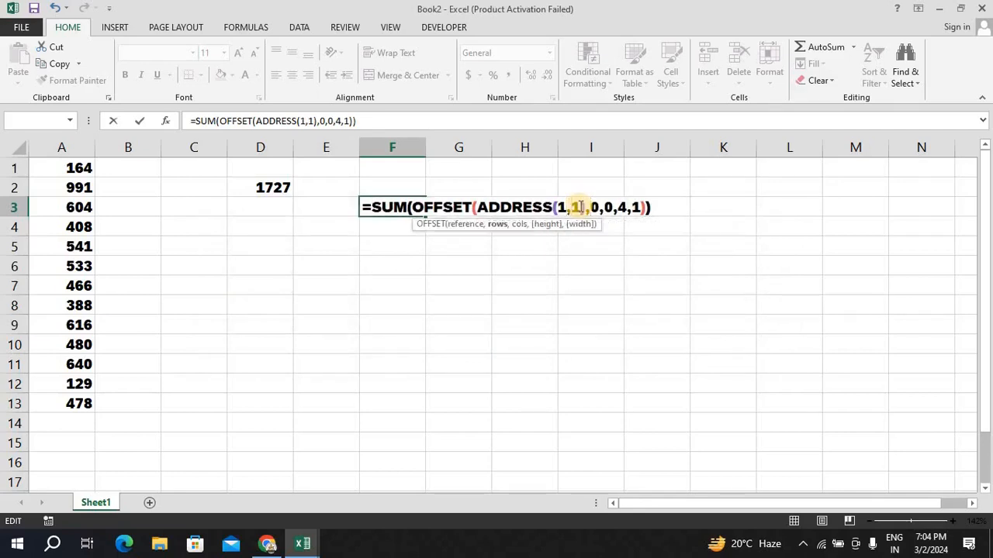
key("Left")
key("Left")
key("Left")
key("Left")
key("Left")
key("Left")
key("Left")
key("Left")
key("Left")
key("Left")
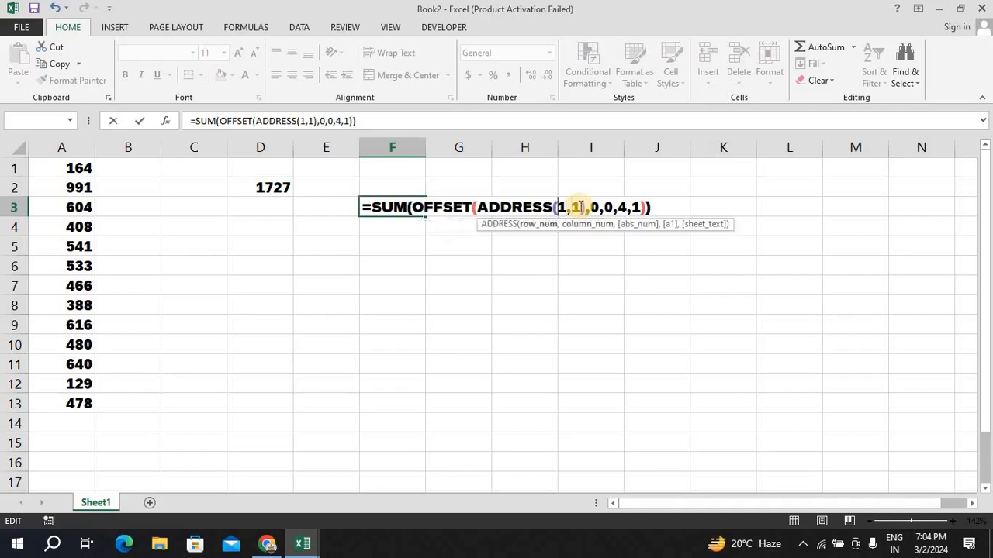
key("Left")
key("Left")
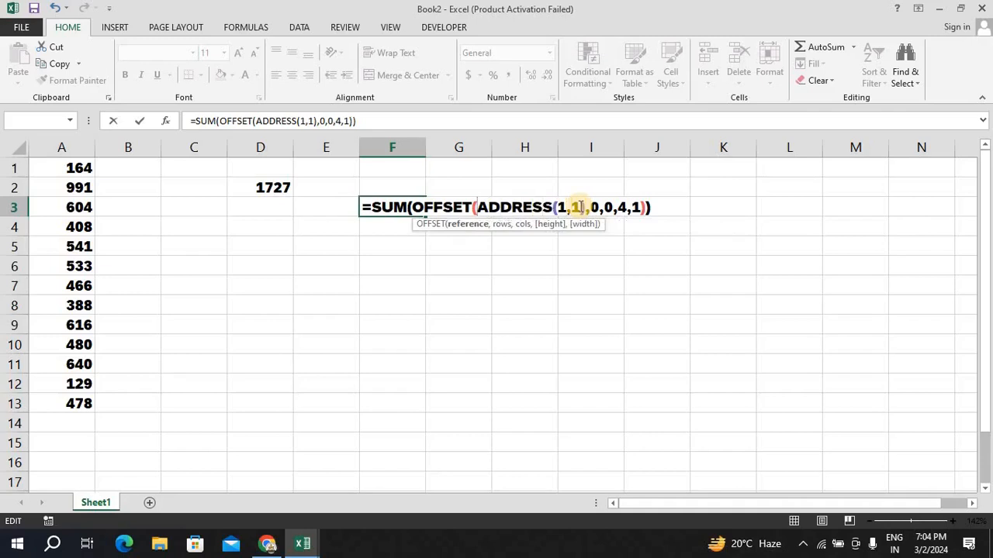
key("Right")
key("Right")
key("Right")
key("Right")
key("Right")
key("Right")
key("Right")
key("Right")
key("Right")
key("Right")
key("Right")
key("Right")
key("Right")
key("Right")
key("Right")
key("Right")
key("Right")
key("Right")
key("Right")
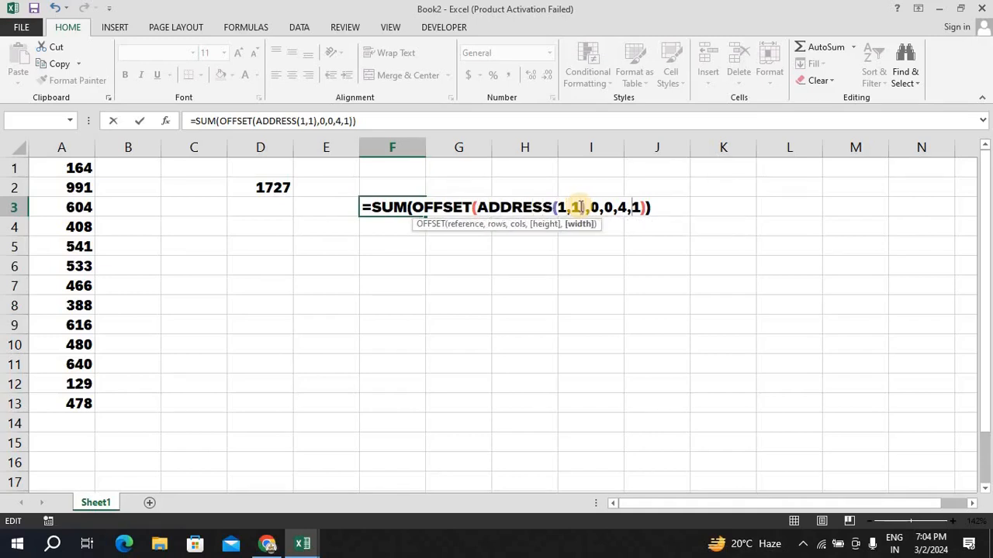
key("Right")
key("Right")
key("Right")
key("Return")
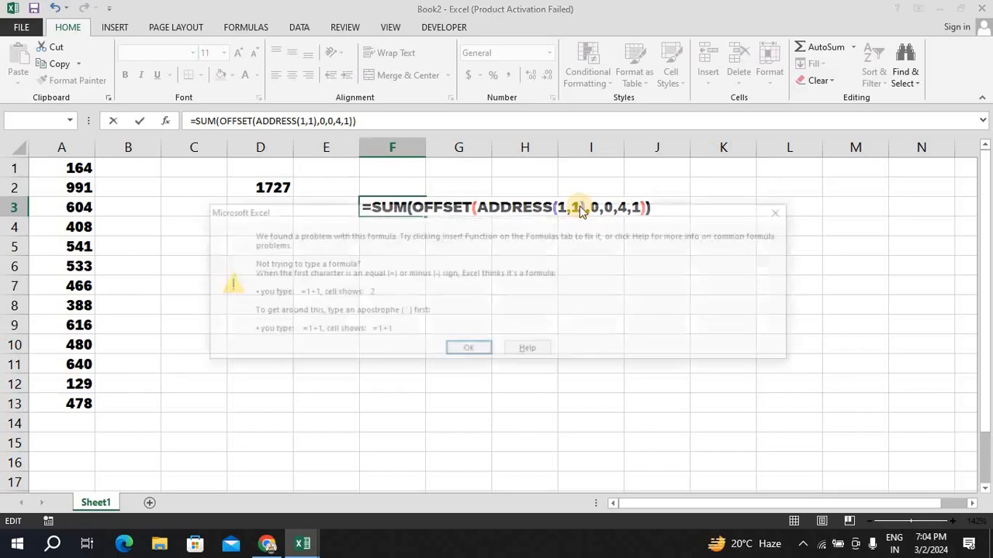
key("Return")
Delete the entire SUM, OFFSET and ADDRESS formula from cell F3.
key("BackSpace")
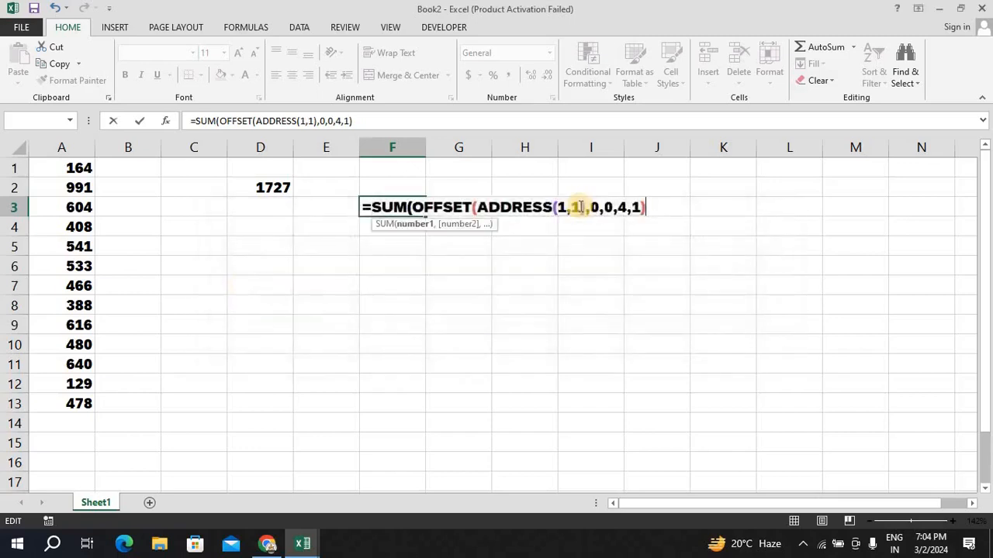
key("BackSpace")
key("BackSpace")
key("BackSpace")
key("BackSpace")
key("BackSpace")
key("BackSpace")
key("BackSpace")
key("BackSpace")
key("BackSpace")
key("BackSpace")
key("BackSpace")
key("BackSpace")
key("BackSpace")
key("BackSpace")
key("BackSpace")
key("BackSpace")
key("BackSpace")
key("BackSpace")
key("BackSpace")
key("BackSpace")
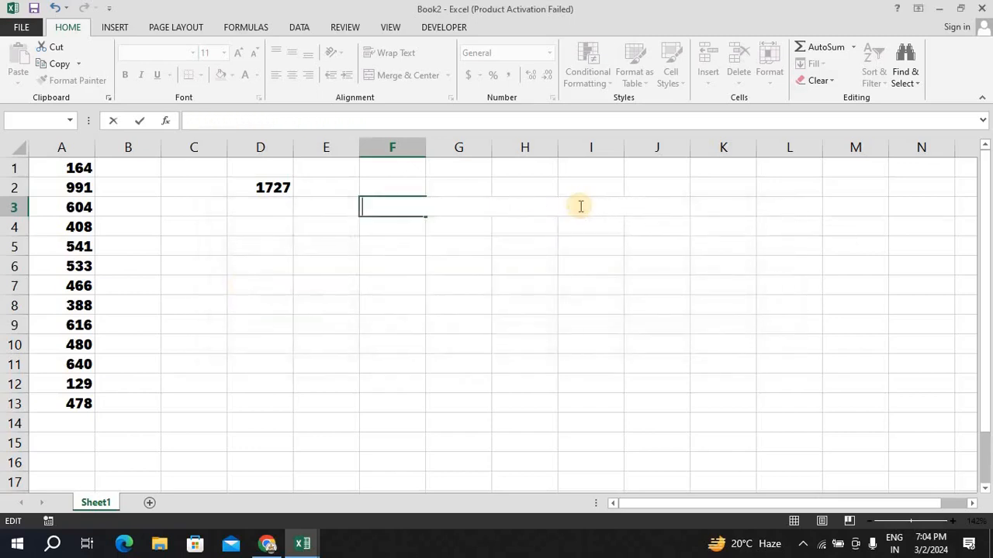
Enter the formula =ADDRESS(1,1) in cell F3.
type("=add")
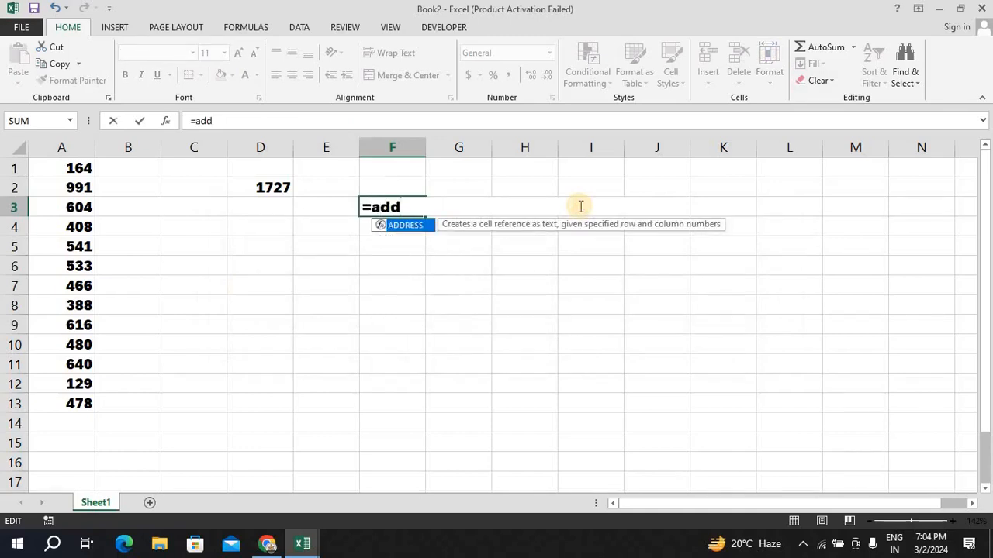
key("Tab")
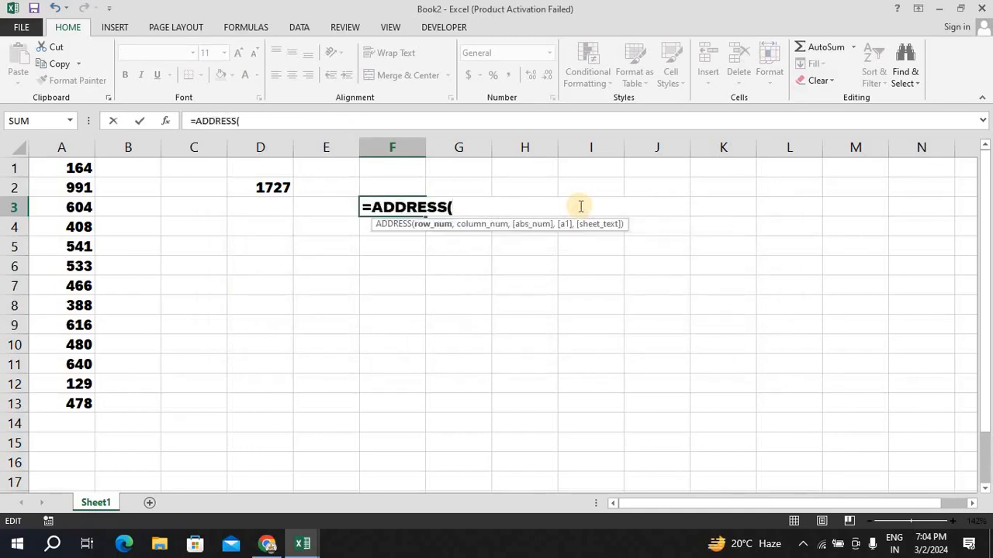
type("1,1")
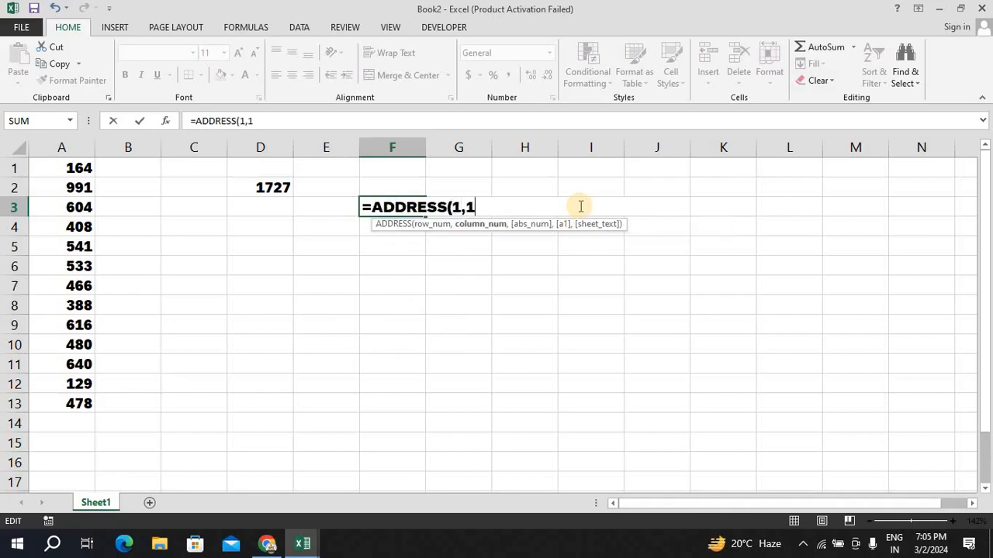
key("Return")
key("Return")
key("Up")
key("Up")
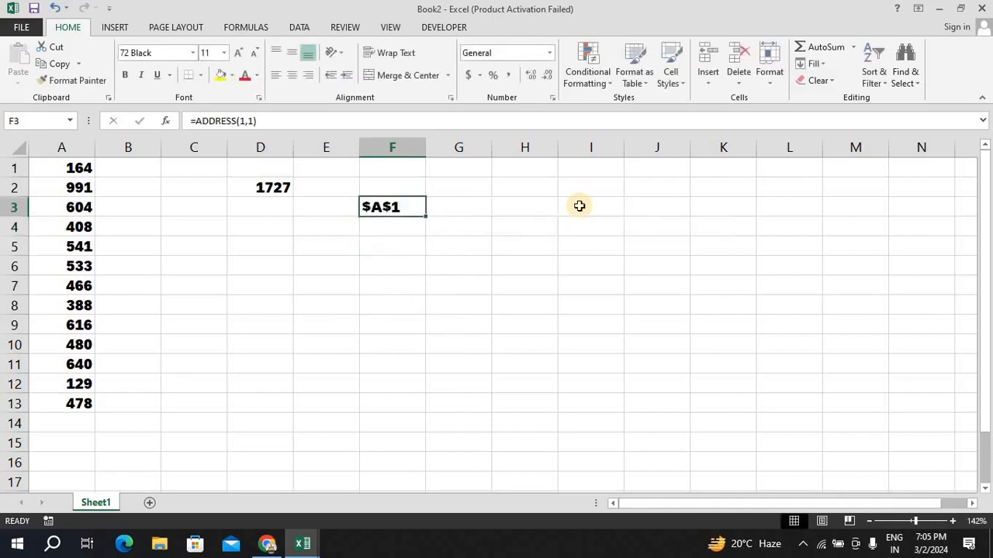
Try to build an OFFSET formula in F4 with F3 as reference, 0 rows, 0 columns, height 4 and width 1.
left_click(393, 226)
type("=")
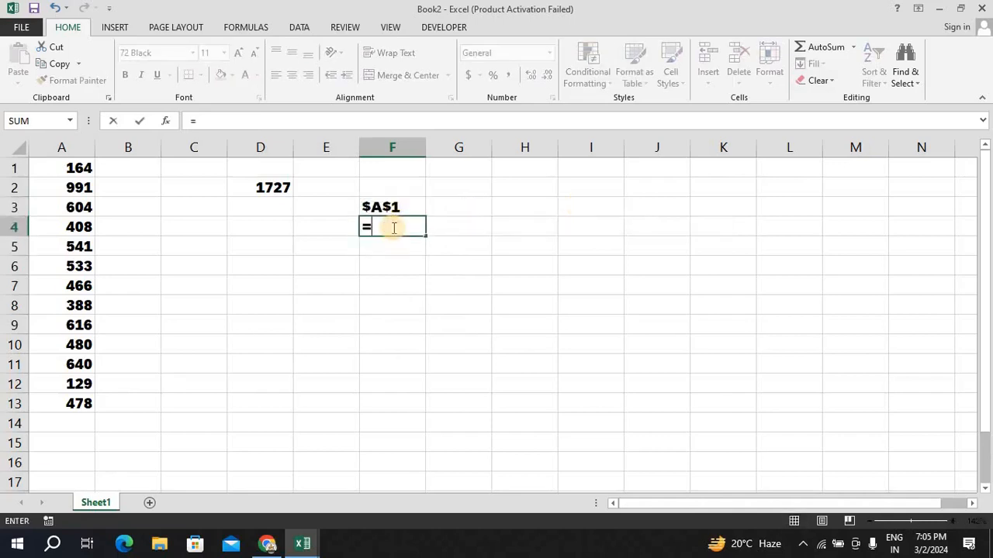
type("of")
key("Tab")
key("Up")
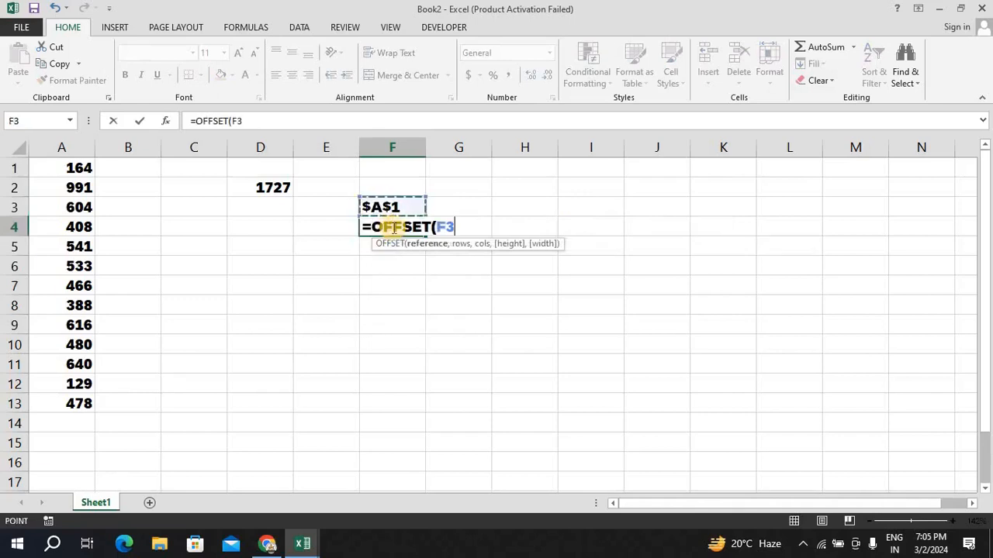
type(",")
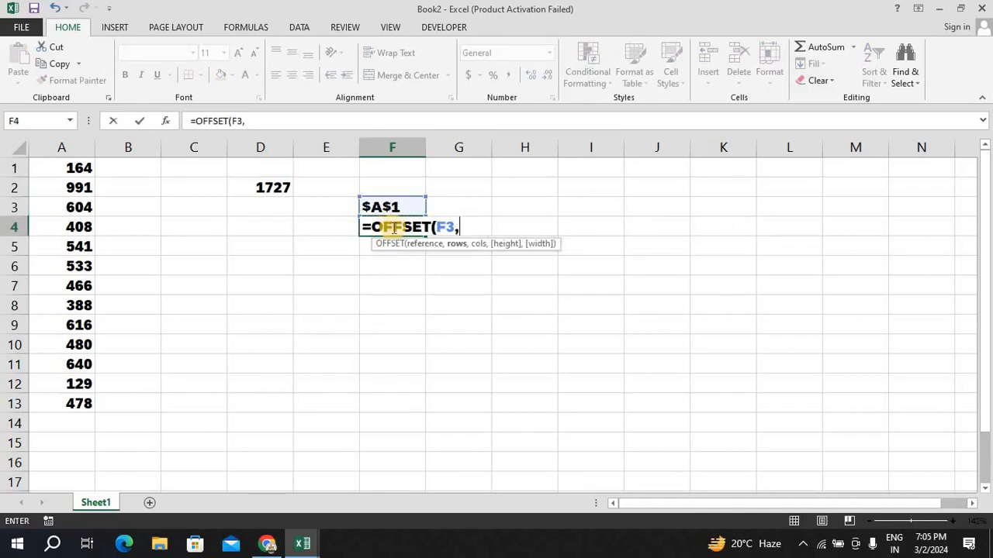
type("4")
key("BackSpace")
type("0,0,4")
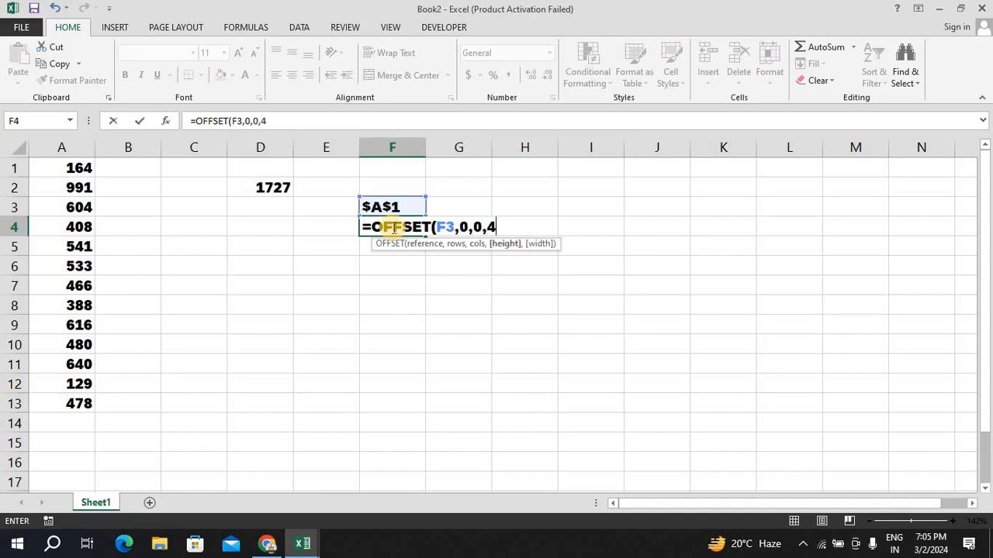
type(",1")
key("Return")
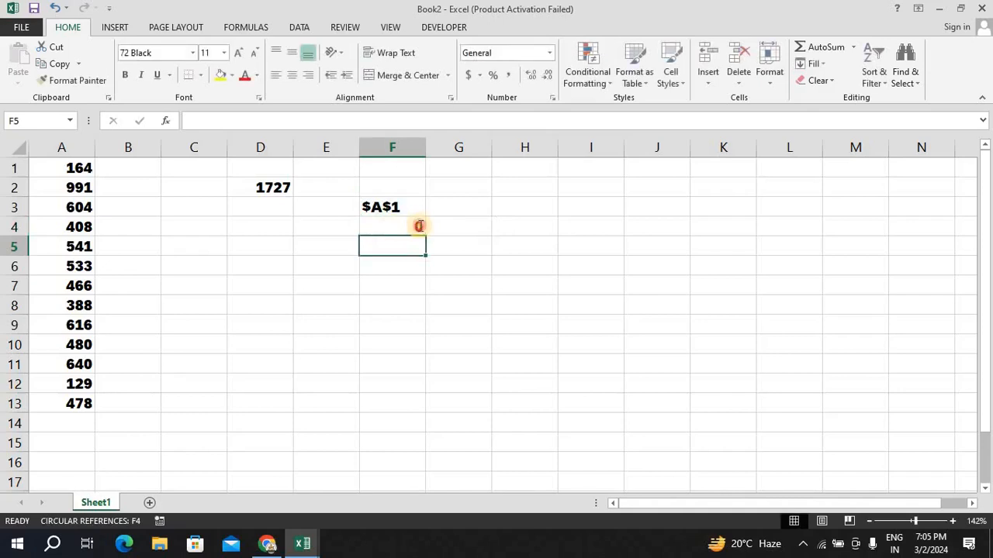
Delete the entire OFFSET formula from cell F4.
double_click(419, 226)
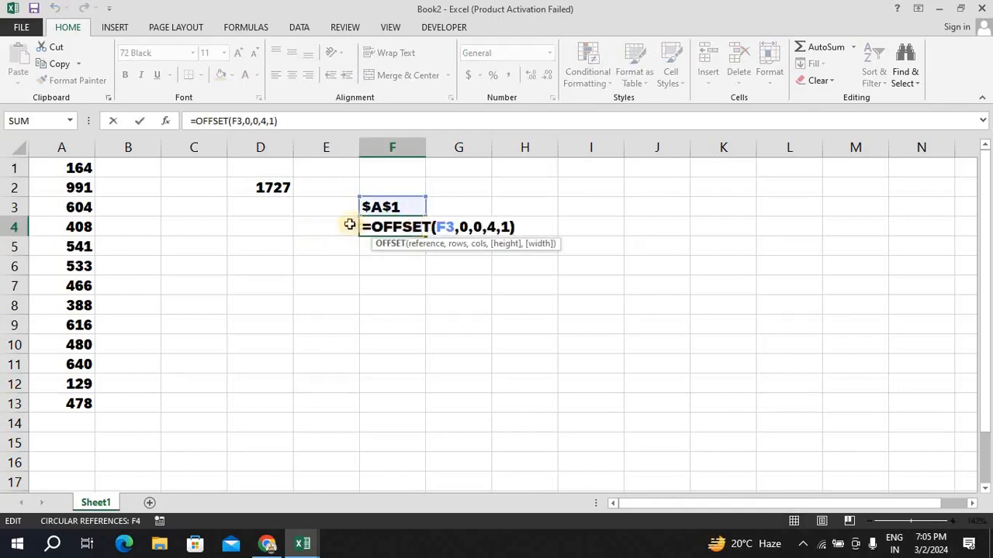
left_click(373, 207)
scroll(373, 210, "down", 11)
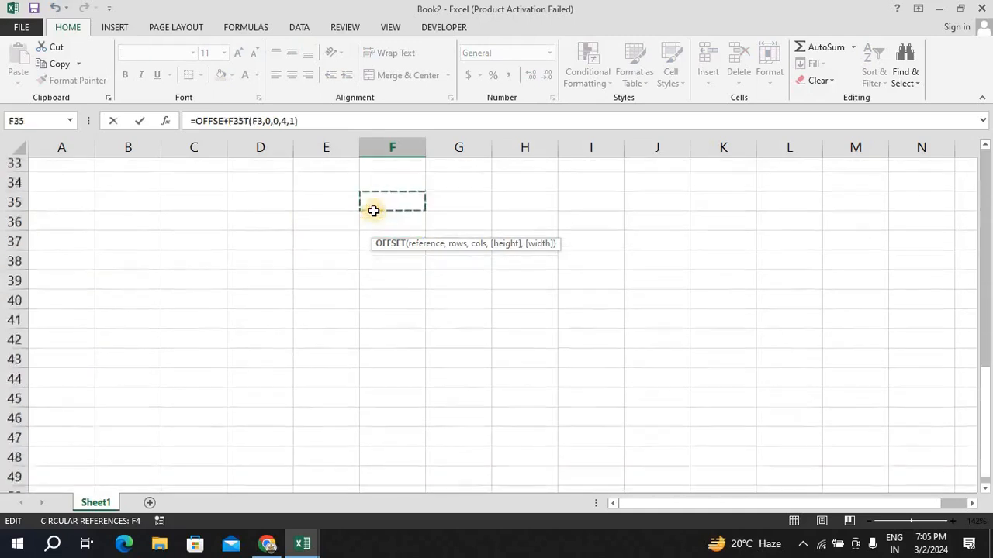
key("BackSpace")
key("BackSpace")
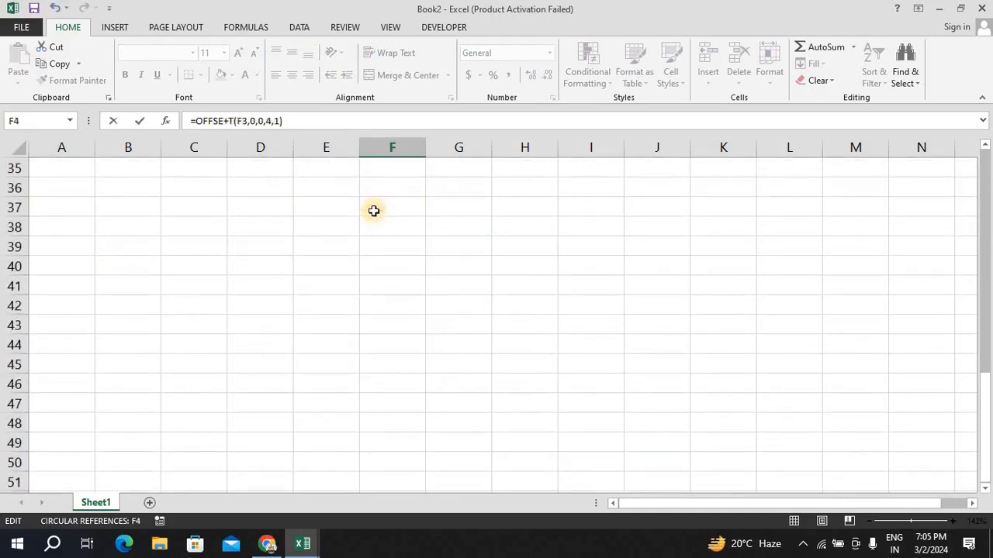
left_click(984, 159)
left_click_drag(985, 159, 474, 244)
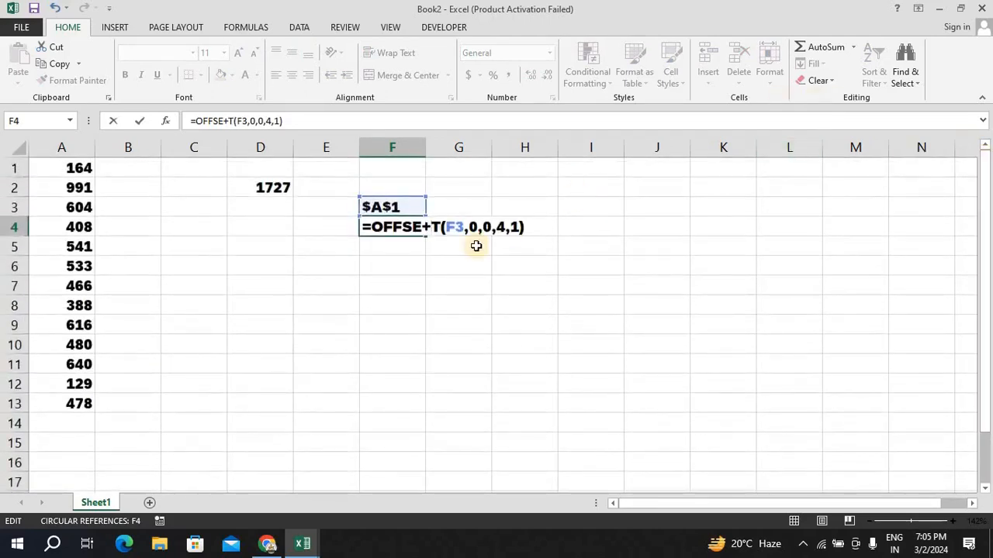
left_click(533, 226)
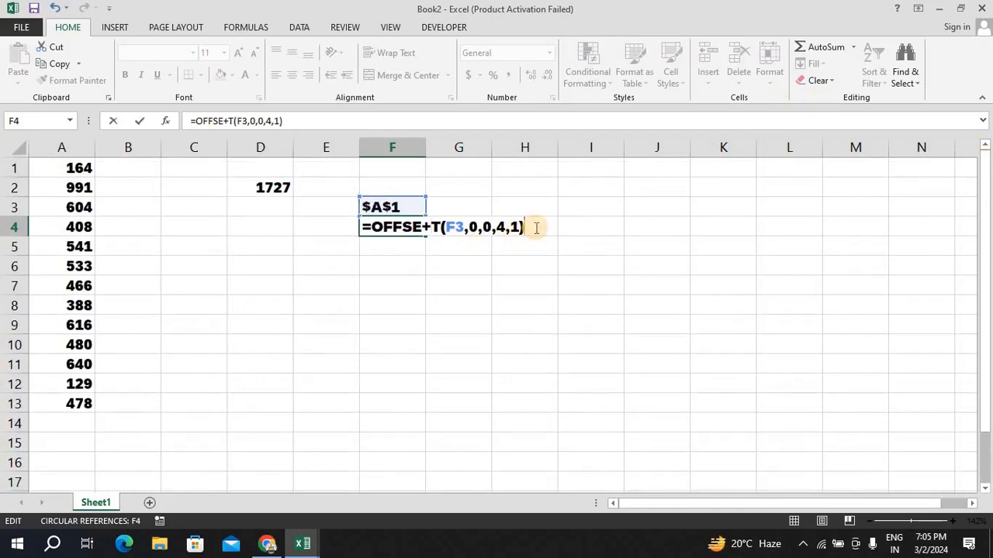
key("BackSpace")
key("BackSpace")
key("BackSpace")
key("BackSpace")
key("BackSpace")
key("BackSpace")
key("BackSpace")
key("BackSpace")
key("BackSpace")
key("BackSpace")
key("BackSpace")
key("BackSpace")
key("BackSpace")
key("BackSpace")
key("BackSpace")
key("BackSpace")
key("BackSpace")
key("BackSpace")
key("BackSpace")
key("BackSpace")
key("Return")
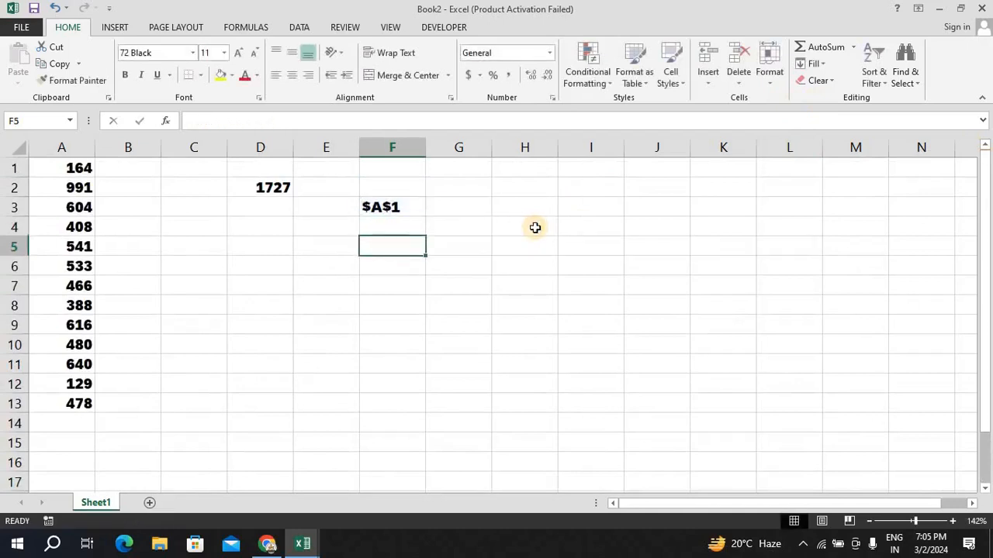
Build an OFFSET formula in F4 with all of column A as reference, 0 rows, 0 columns, height 4 and width 1.
key("Up")
key("Up")
key("Down")
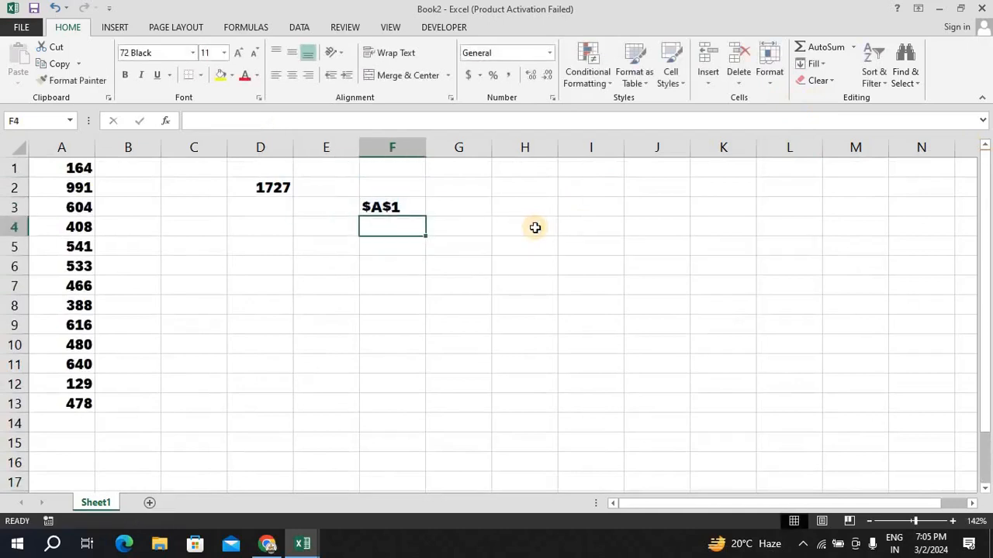
type("=off")
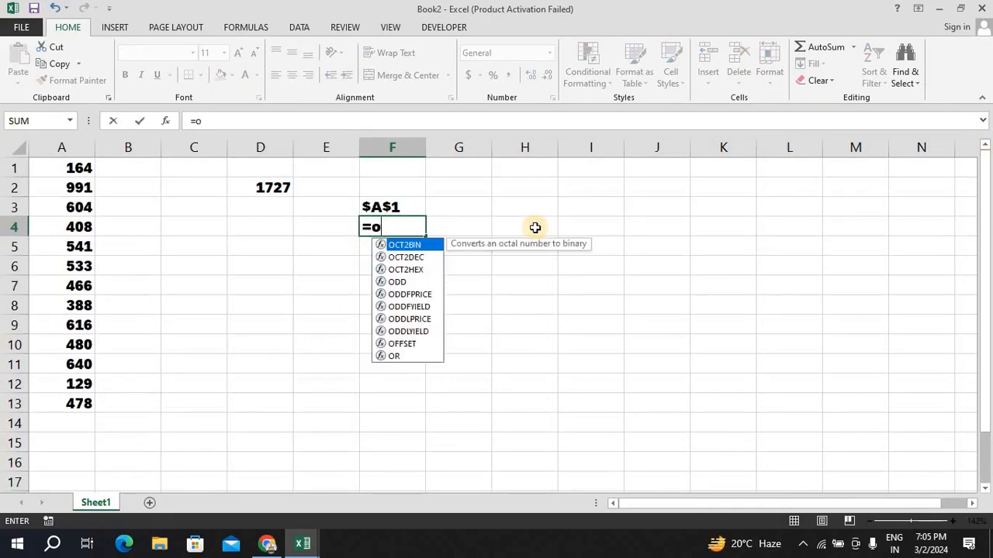
key("Tab")
key("Left")
key("Left")
key("Left")
key("Left")
key("Left")
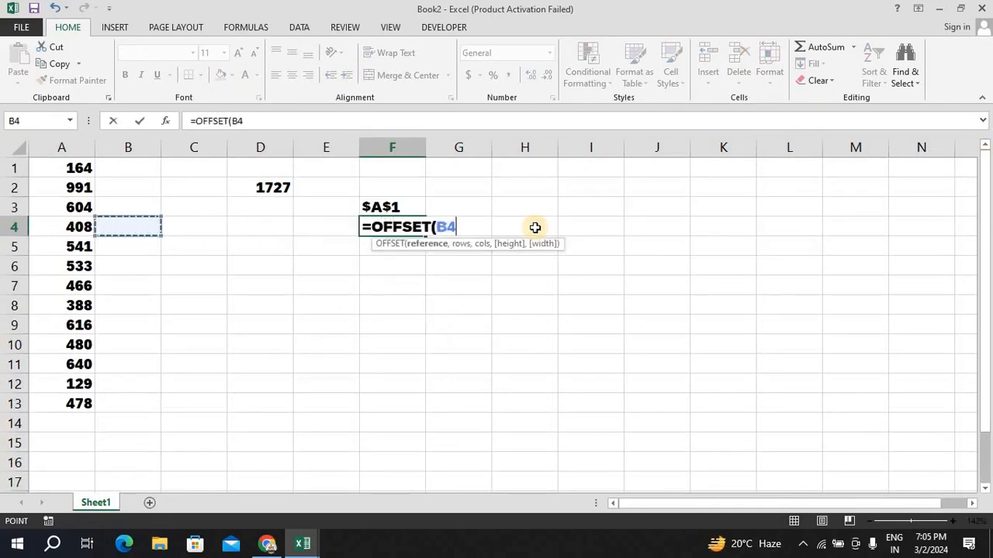
key("Up")
key("Up")
key("Up")
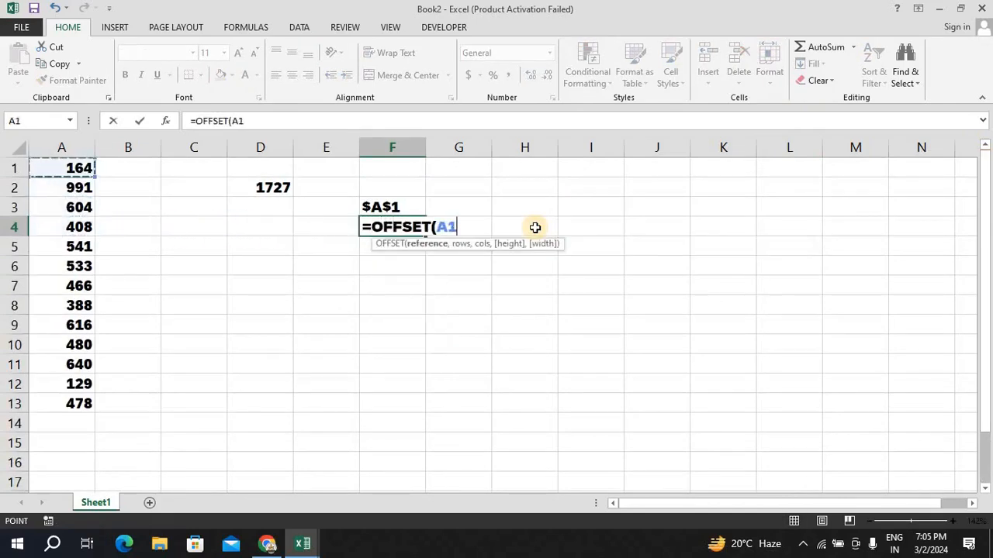
key("shift+space")
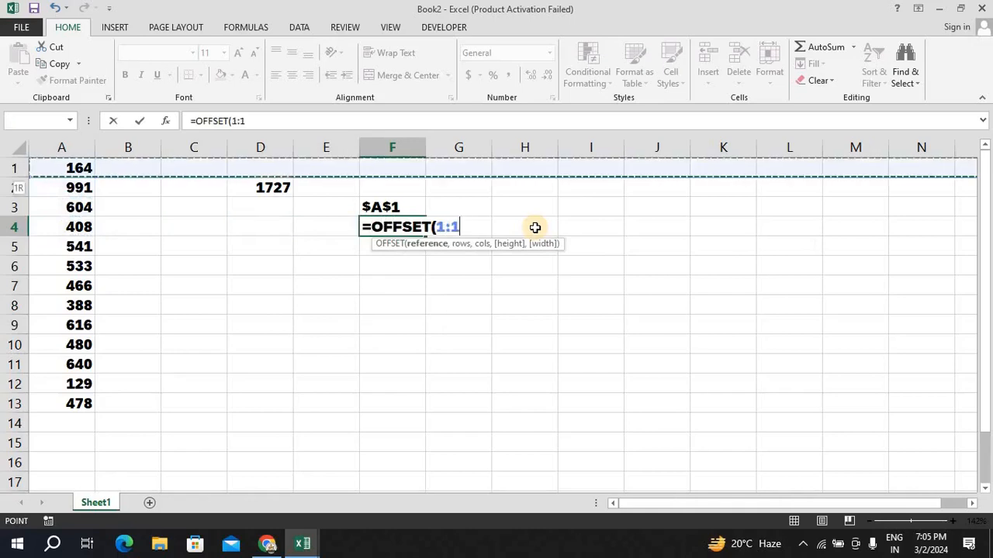
left_click(92, 149)
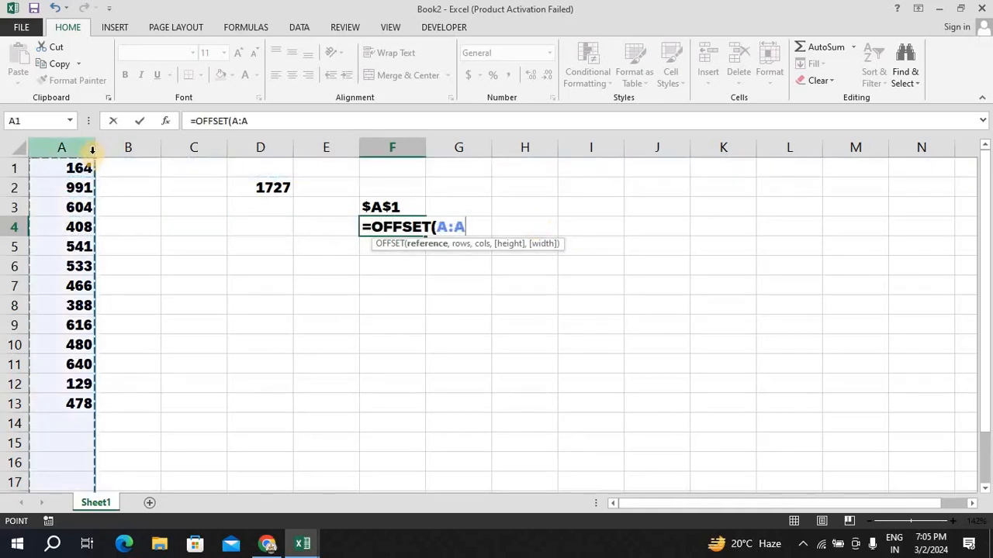
type(",0,0")
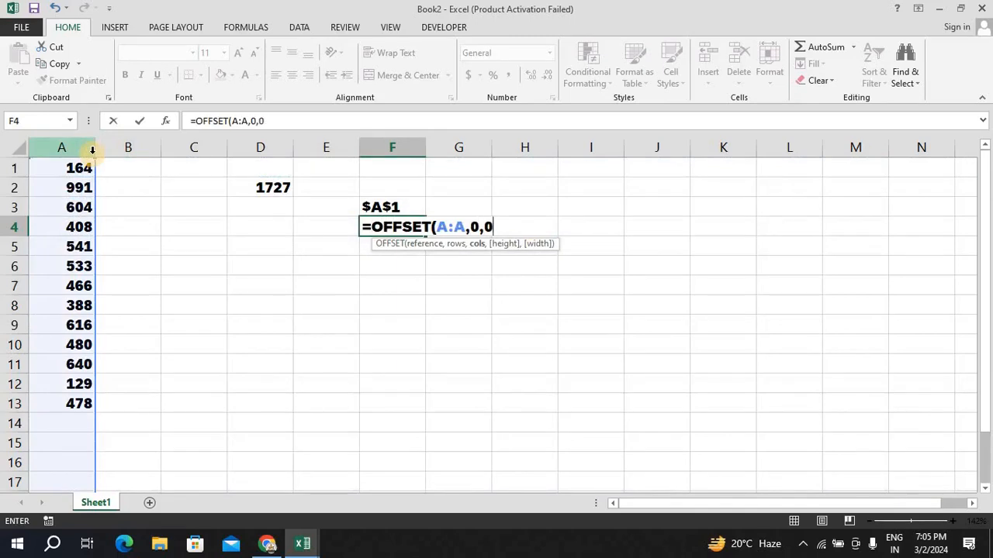
type(",4")
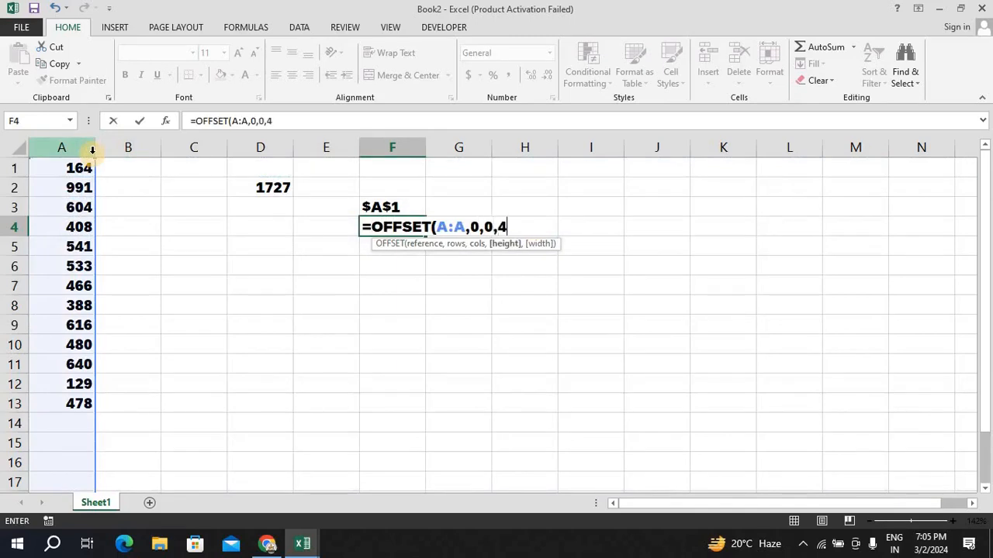
type(",1)")
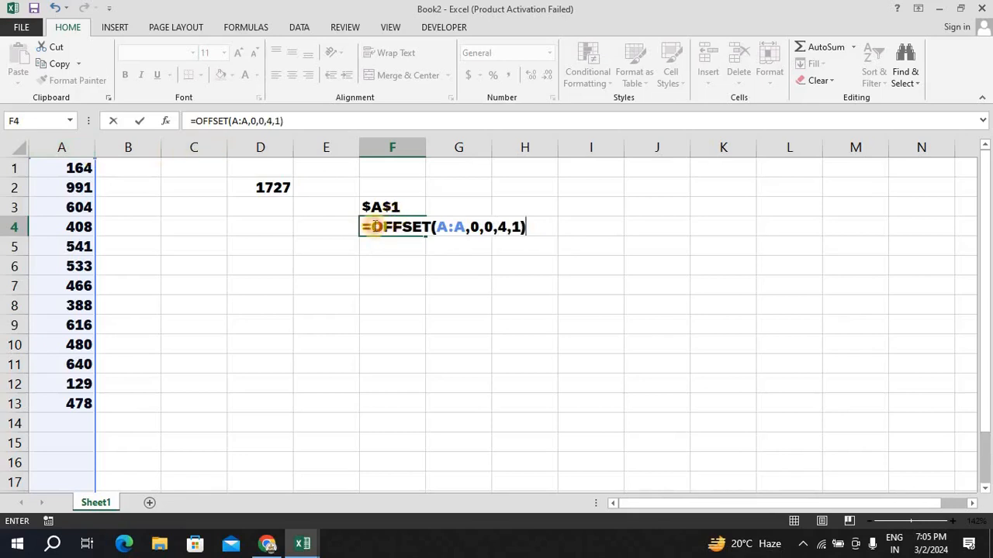
Wrap the F4 formula in SUM so that it reads =SUM(OFFSET(A:A,0,0,4,1)).
left_click(373, 227)
type("sum")
key("Tab")
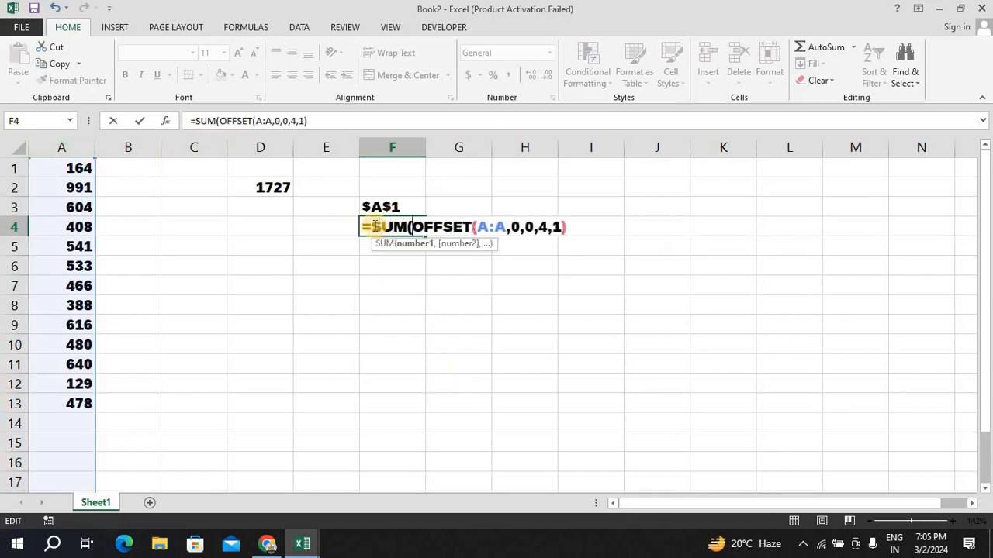
key("Return")
Select cells A1:A4 to compare their sum with the result in F4.
key("Up")
key("Left")
key("Left")
key("Left")
key("Left")
key("Left")
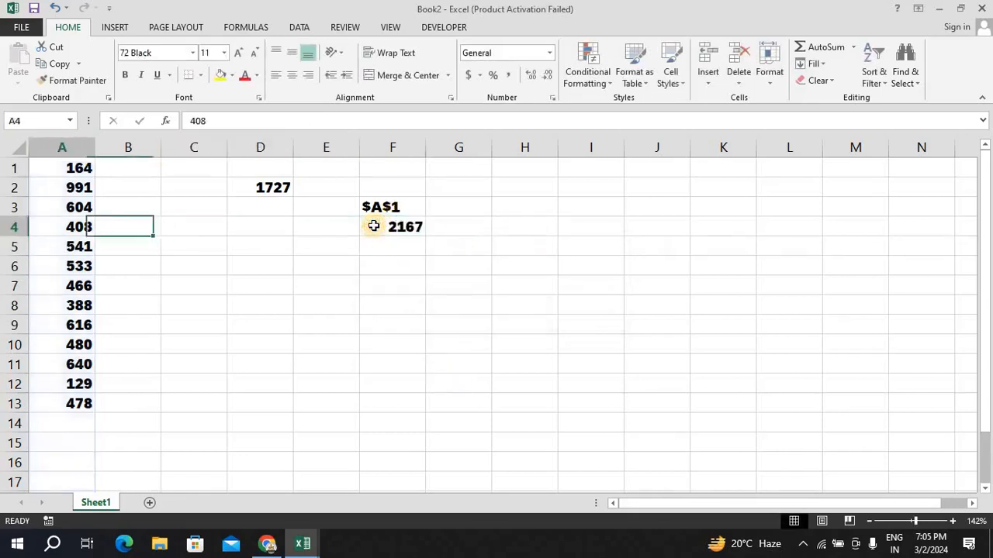
key("Up")
key("Up")
key("Up")
key("shift+Down")
key("shift+Down")
key("shift+Down")
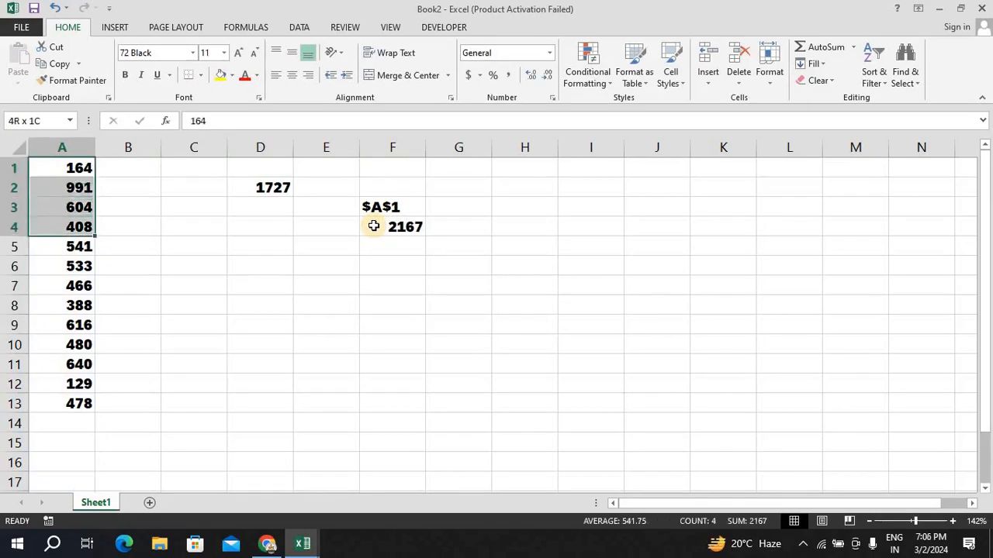
Insert a new row above row 1 and enter 899 in cell A1.
left_click(17, 168)
right_click(17, 167)
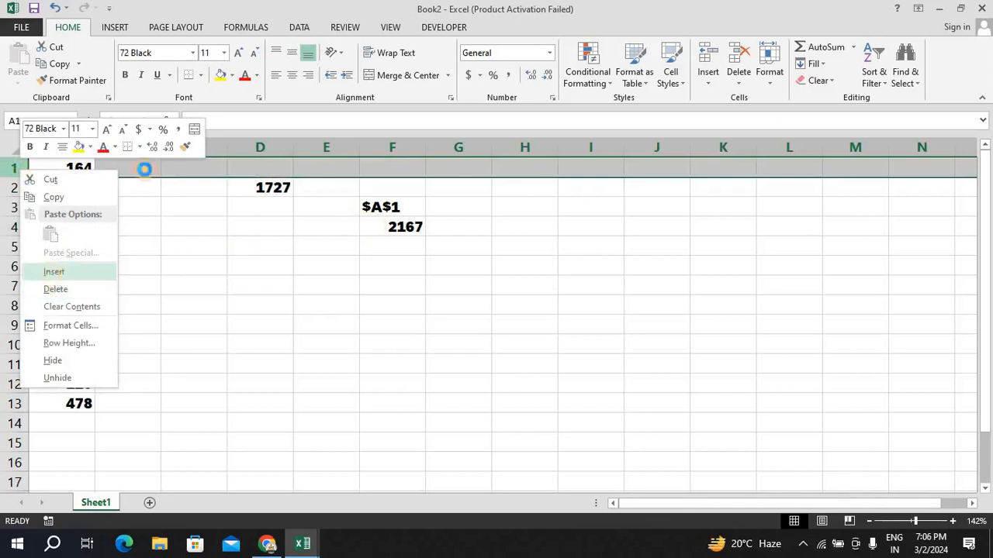
left_click(54, 272)
left_click(80, 169)
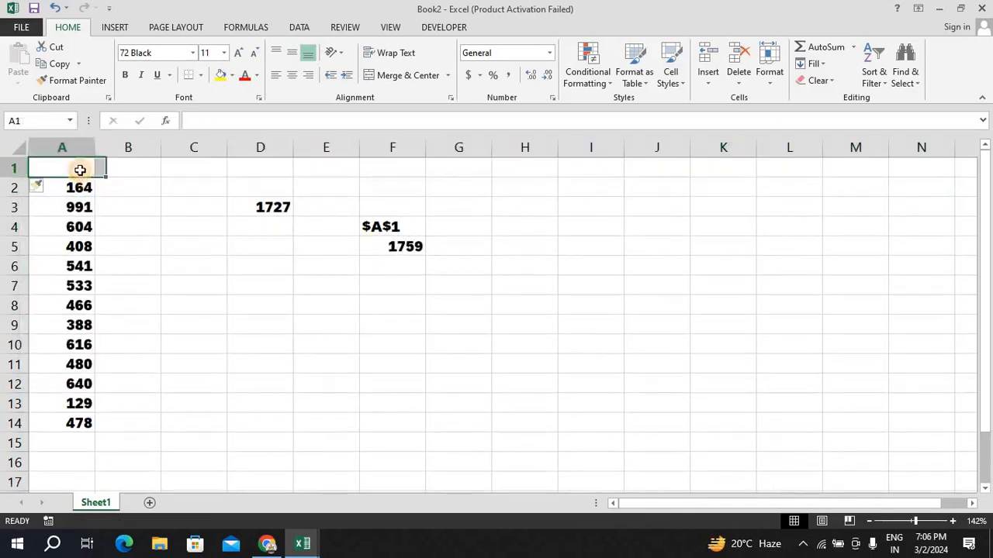
type("899")
key("Return")
Examine the SUM and OFFSET formula in cell F5 and its column A reference.
key("Right")
key("Right")
key("Down")
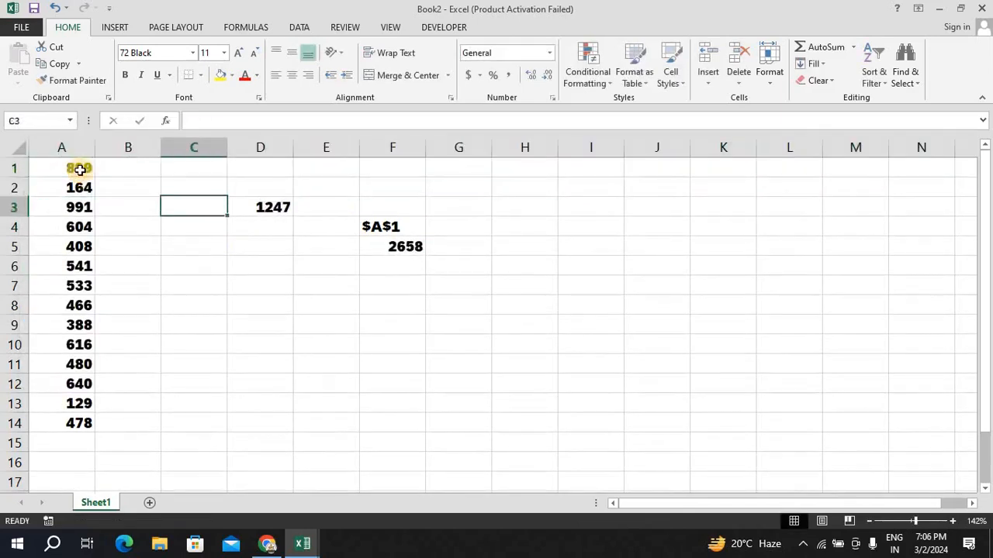
key("Right")
key("Down")
key("Right")
key("Down")
key("Right")
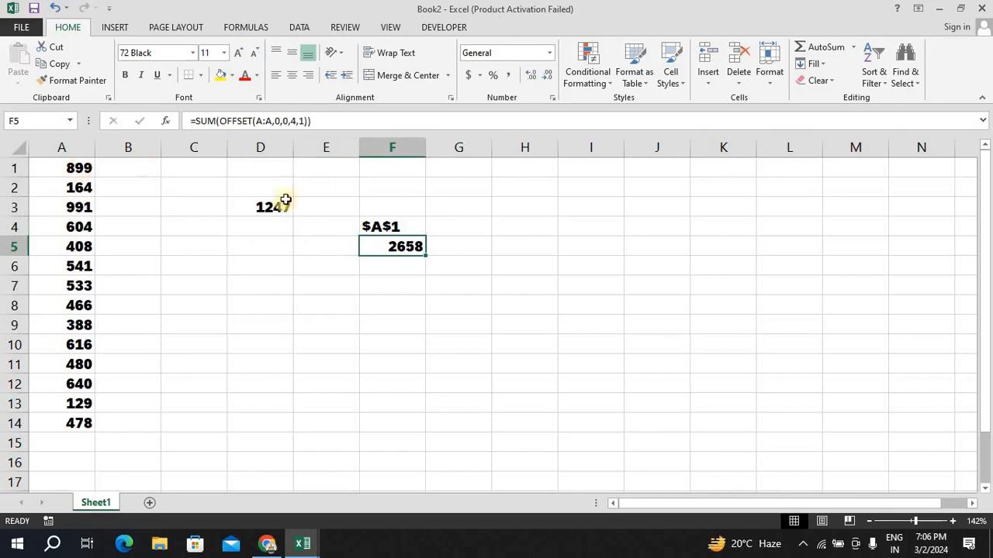
double_click(405, 246)
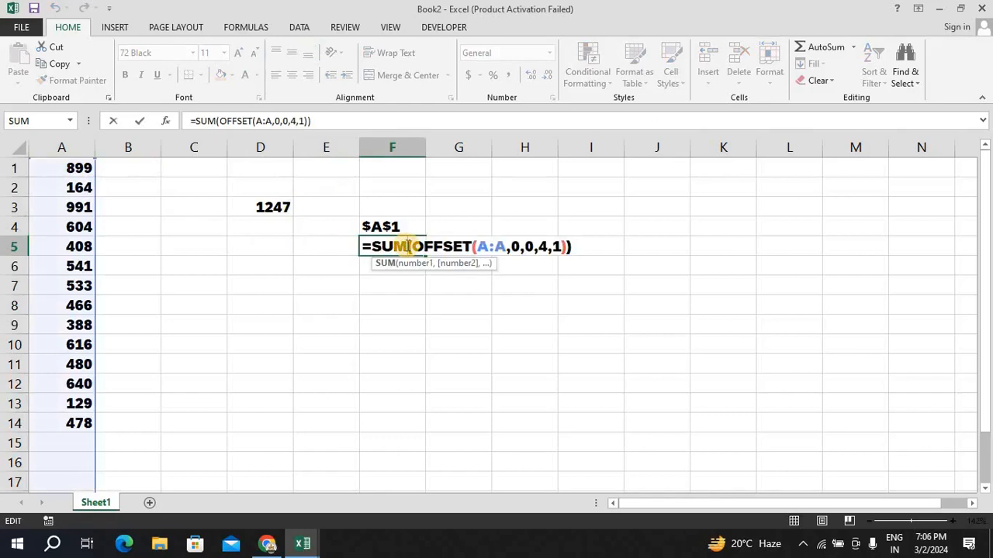
key("Return")
key("Up")
key("Up")
key("Right")
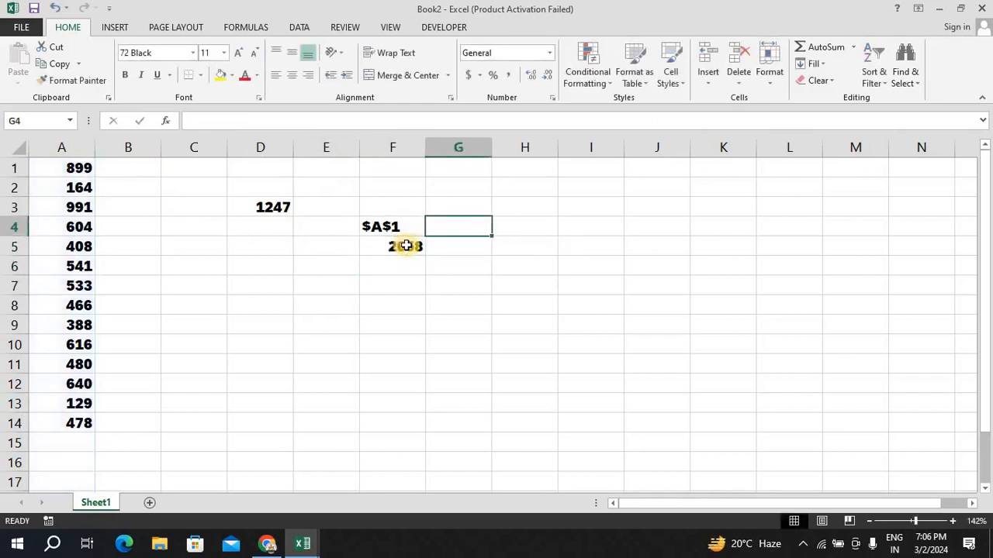
key("Left")
key("Left")
key("Right")
key("Right")
key("Left")
key("Left")
key("Right")
key("Right")
key("Left")
key("Left")
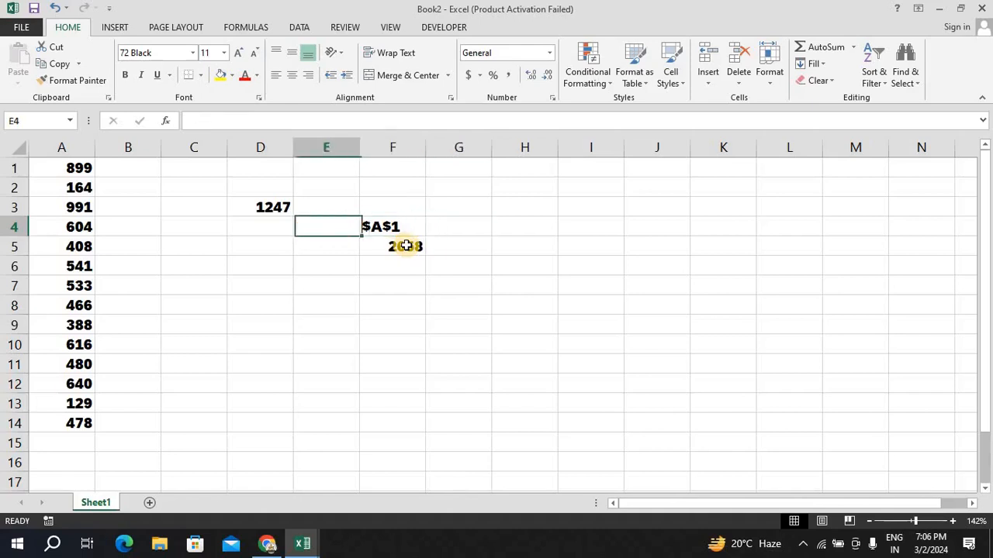
key("Right")
key("Left")
key("Right")
key("Right")
key("Down")
key("Down")
key("Left")
key("Down")
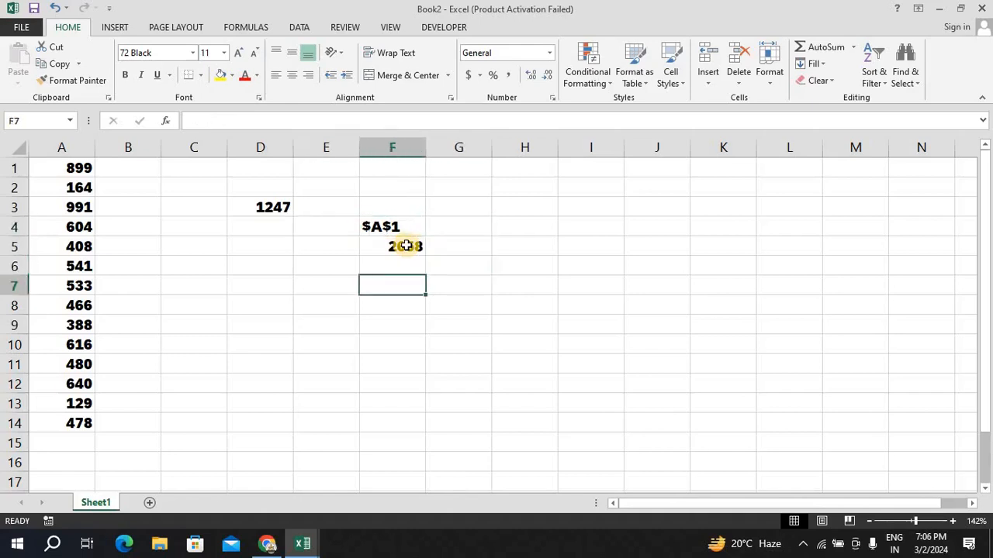
Enter =CLEAN(F4) in cell F7 to clean the address text.
type("=")
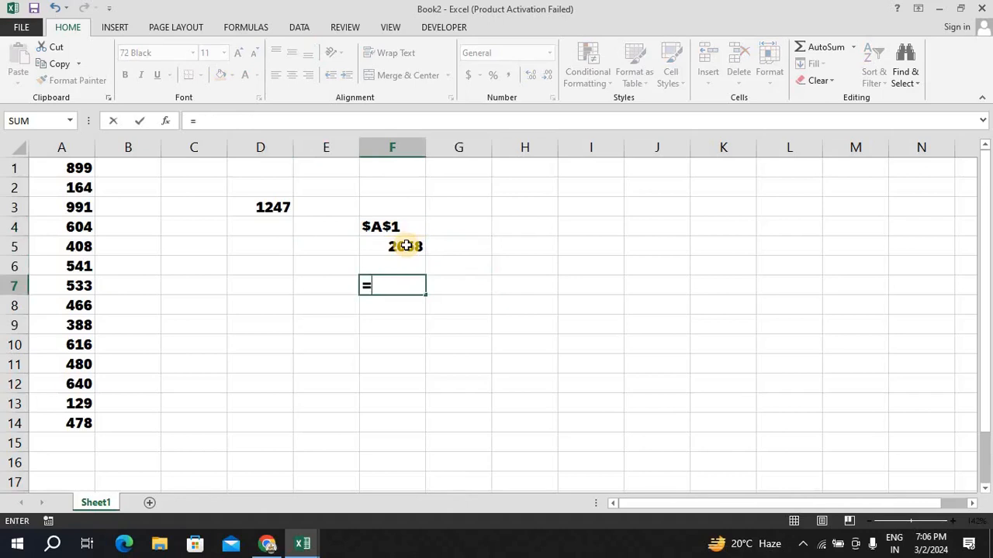
type("cl")
key("Tab")
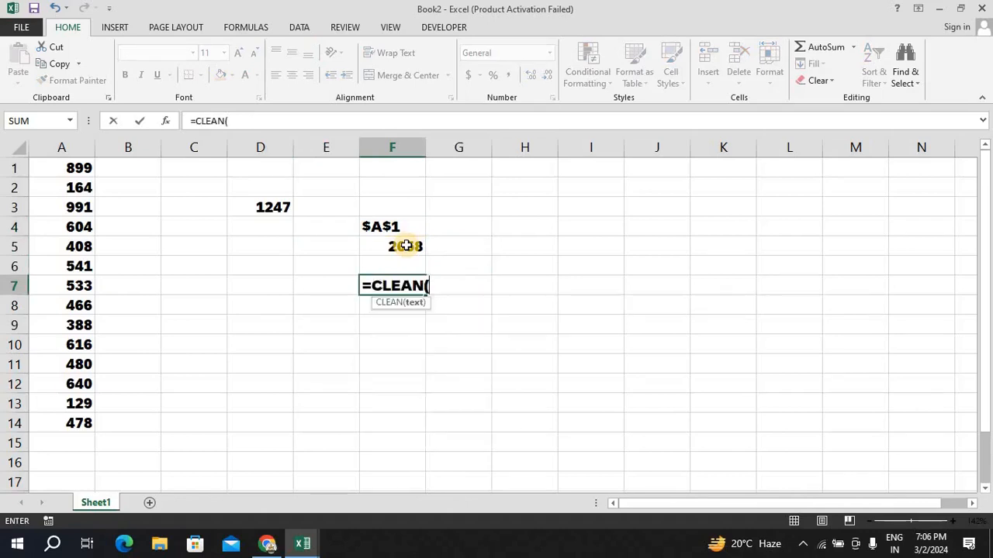
key("Up")
key("Up")
key("Up")
key("Up")
key("Down")
key("Return")
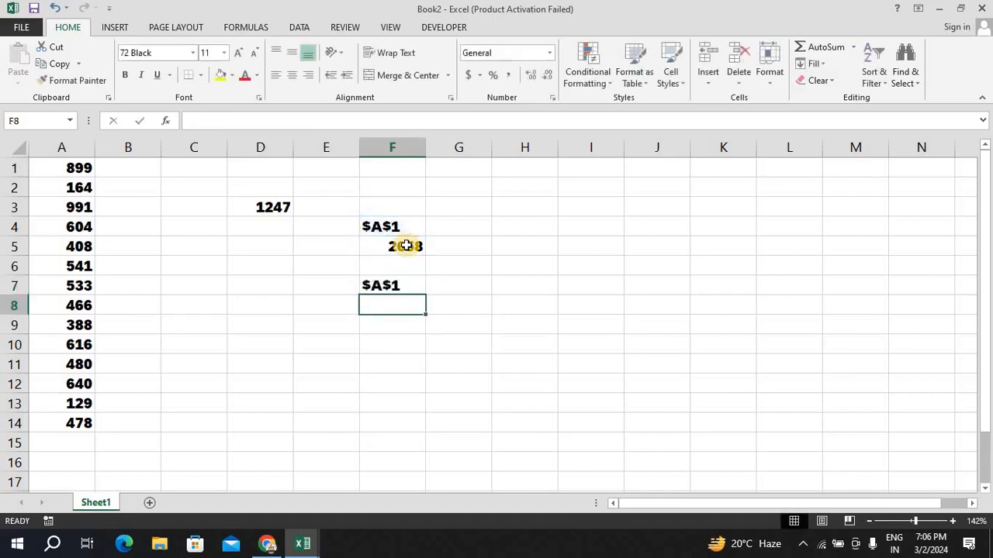
key("Up")
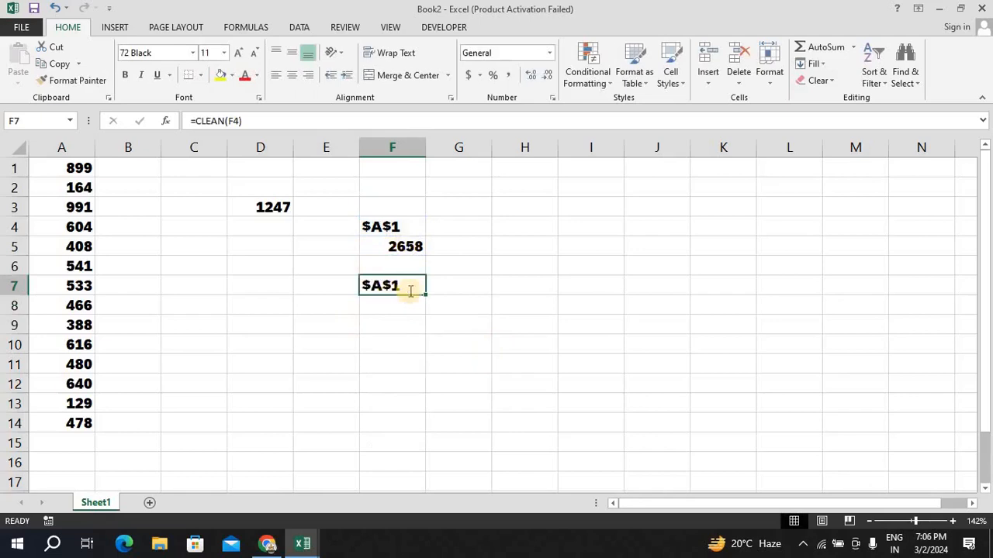
Start a SUBSTITUTE formula in place of the CLEAN formula in F7, and erase the cell's contents.
type("=sub")
key("Tab")
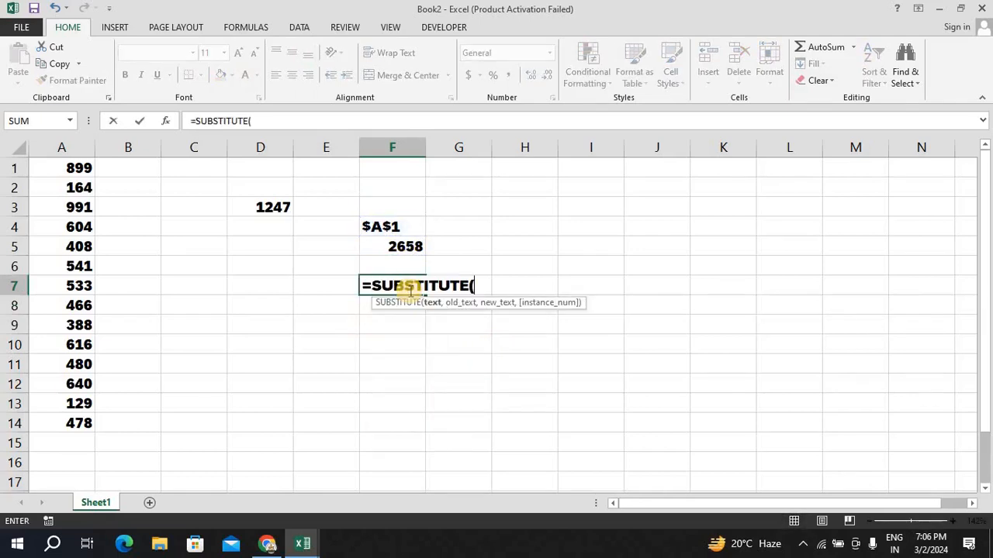
key("BackSpace")
key("BackSpace")
key("BackSpace")
key("BackSpace")
key("BackSpace")
key("BackSpace")
key("BackSpace")
key("BackSpace")
key("BackSpace")
key("BackSpace")
key("BackSpace")
key("BackSpace")
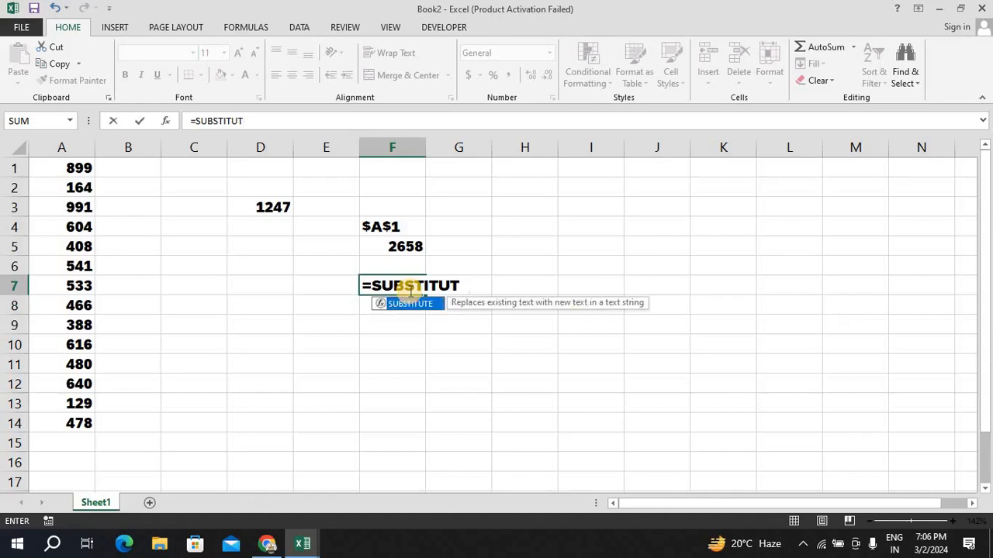
key("Return")
Write the formula =OFFSET("$A$1",0,0,4,1) in cell G5, using the address as quoted text.
key("Up")
key("Up")
key("Right")
key("Up")
key("Left")
key("Left")
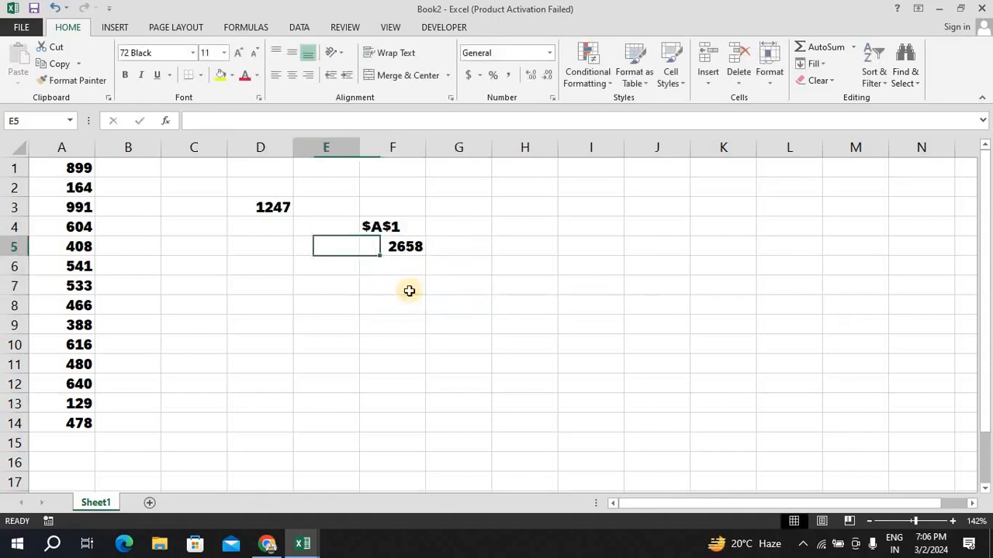
key("Right")
key("Right")
type("=")
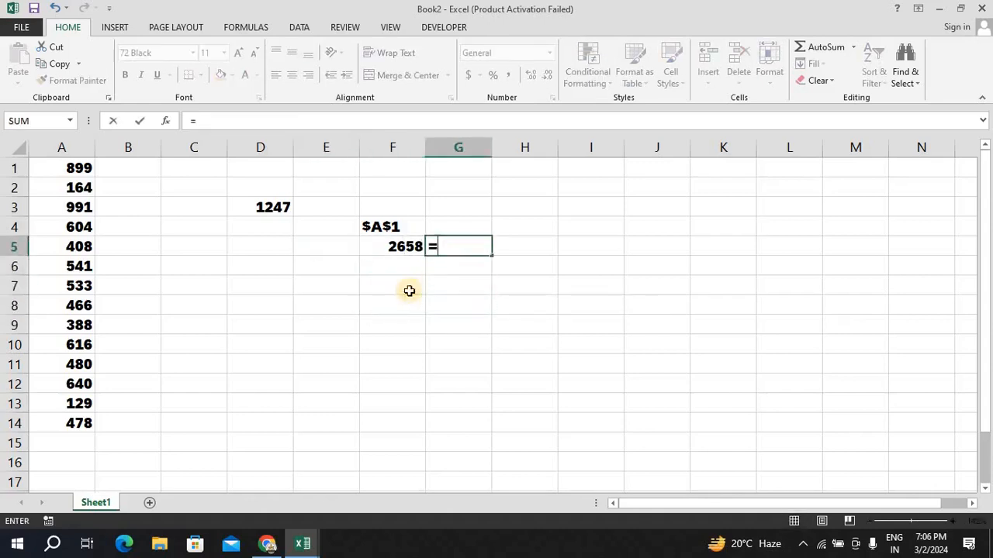
type("off")
key("Tab")
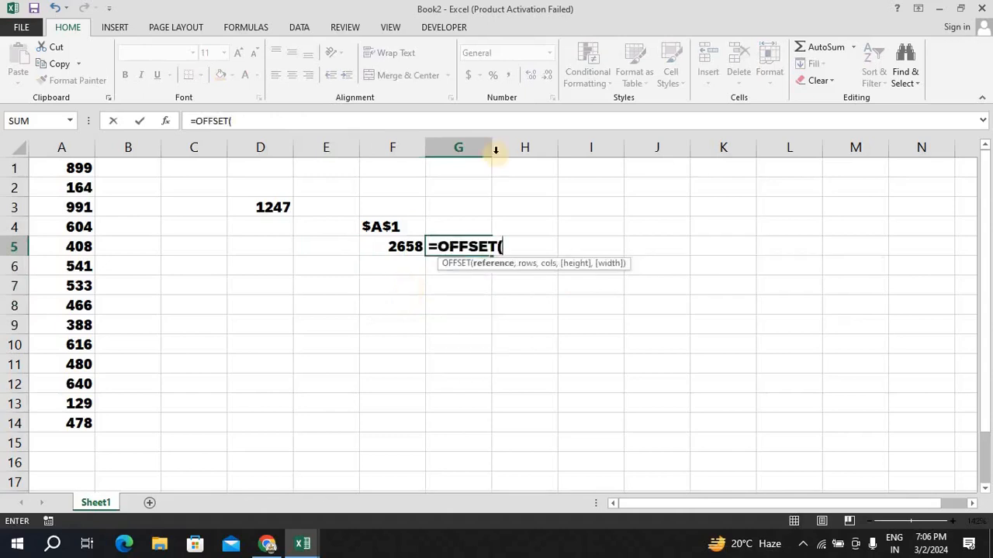
type("\"")
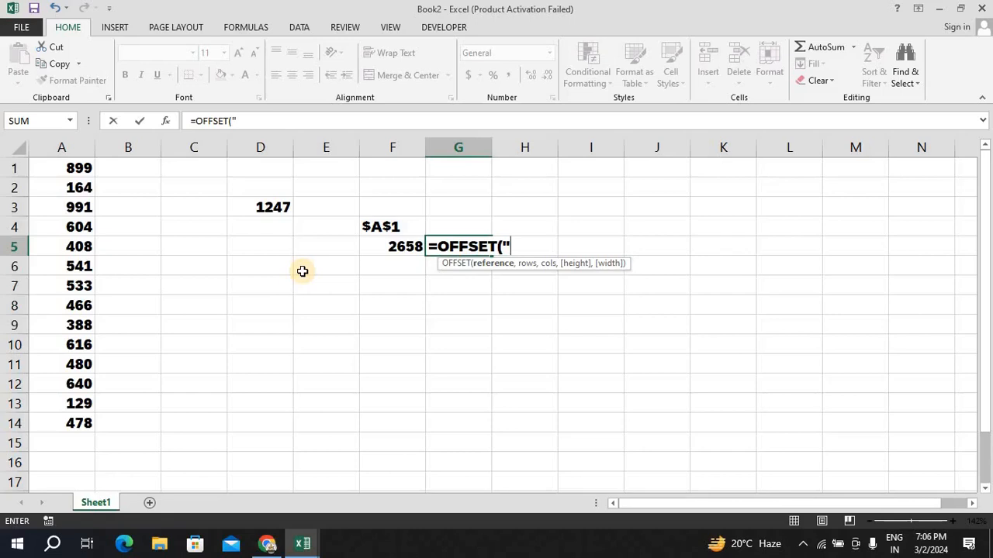
type("$A$1")
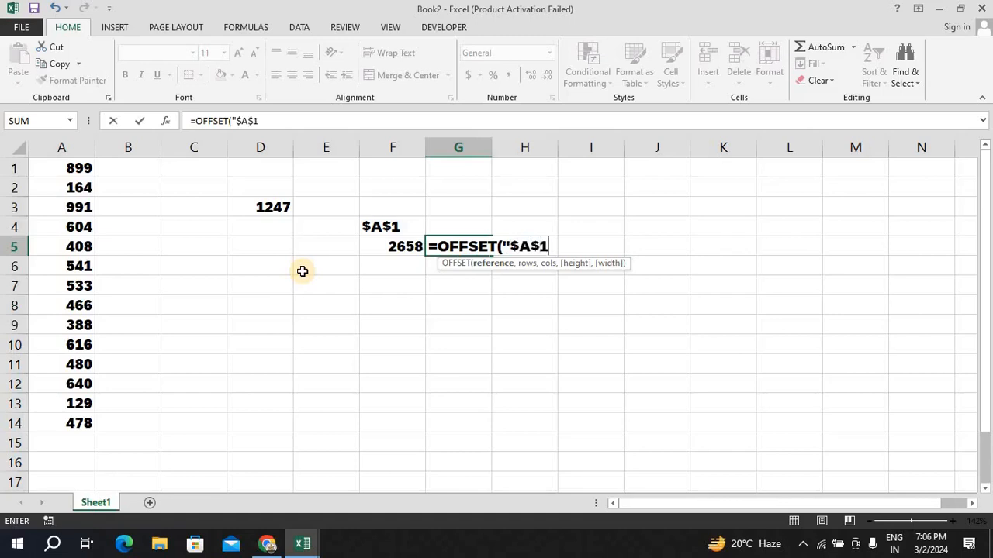
type("\",")
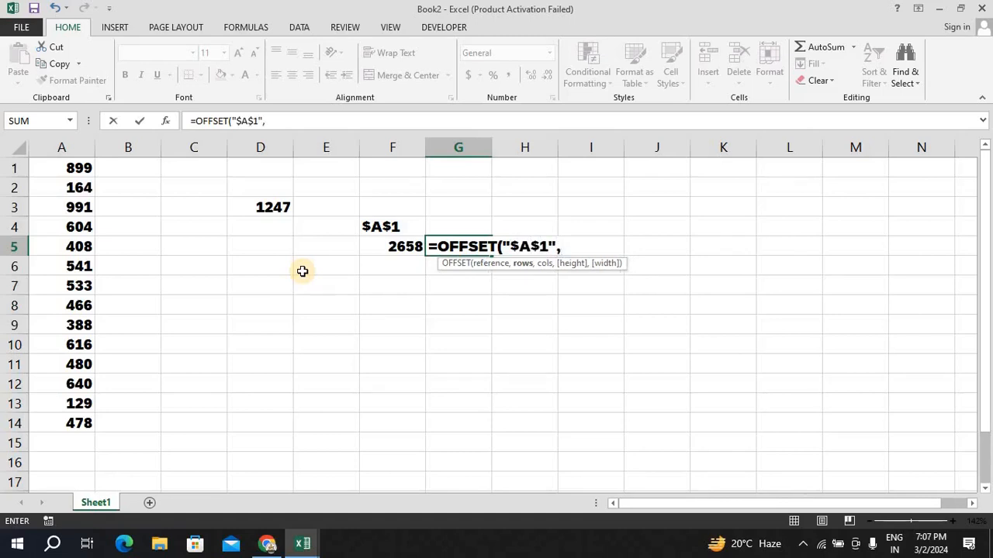
type("0,0")
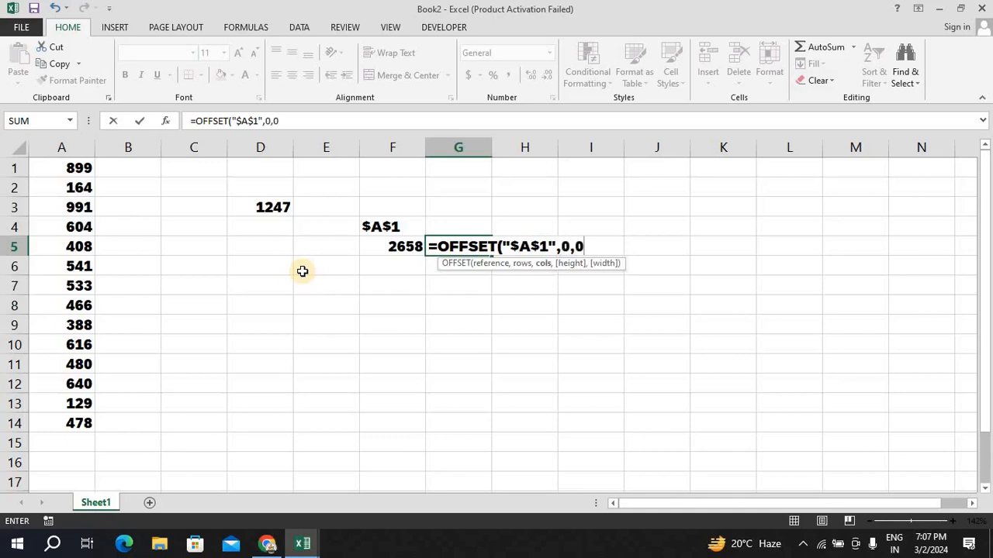
type(",4,1")
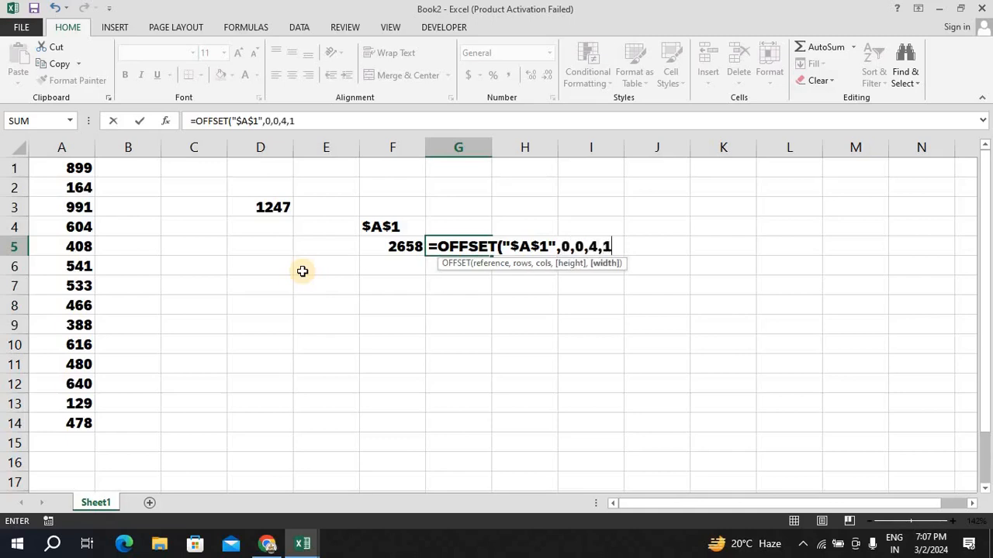
type(")")
Try to wrap the G5 formula in SUM as =SUM(OFFSET("$A$1",0,0,4,1)).
left_click(440, 244)
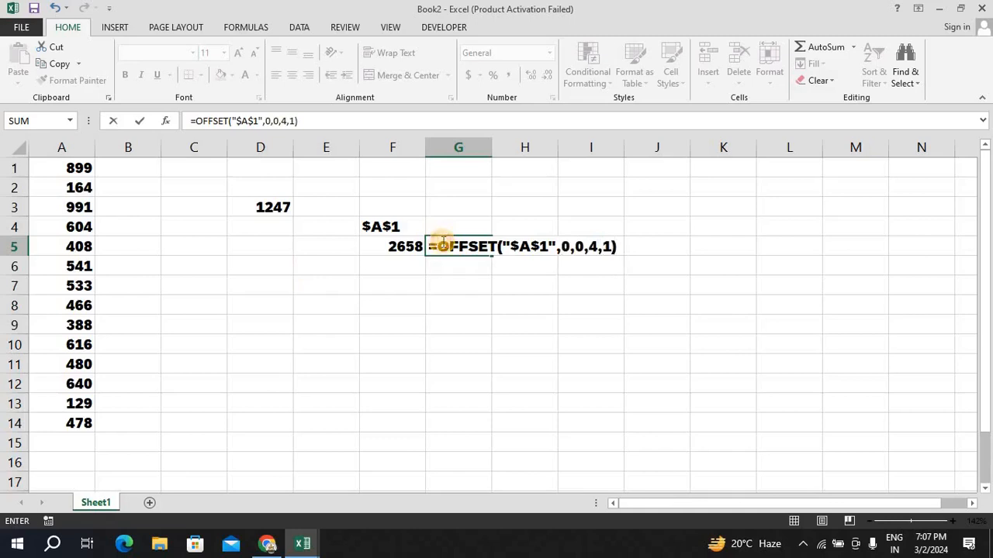
type("SUM(")
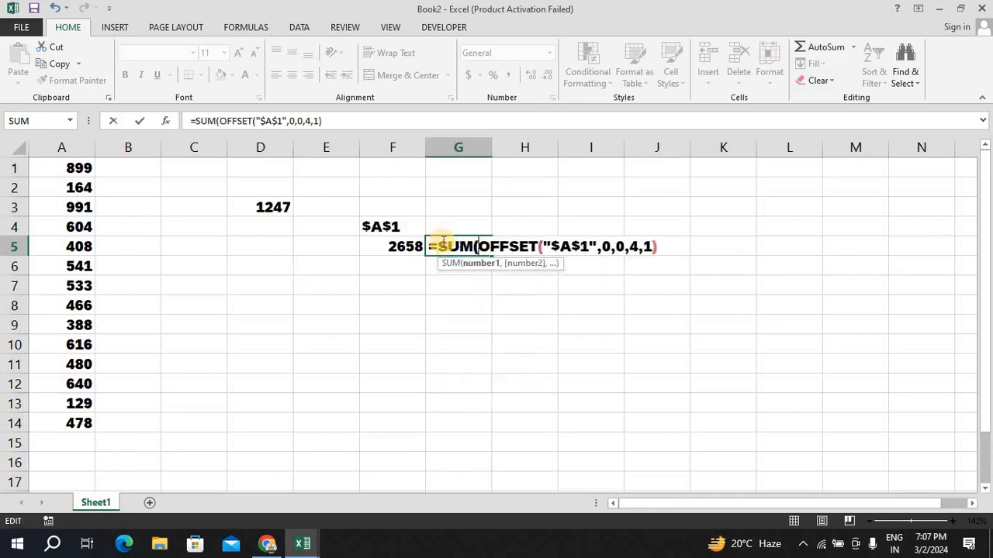
key("Return")
type(")")
key("Return")
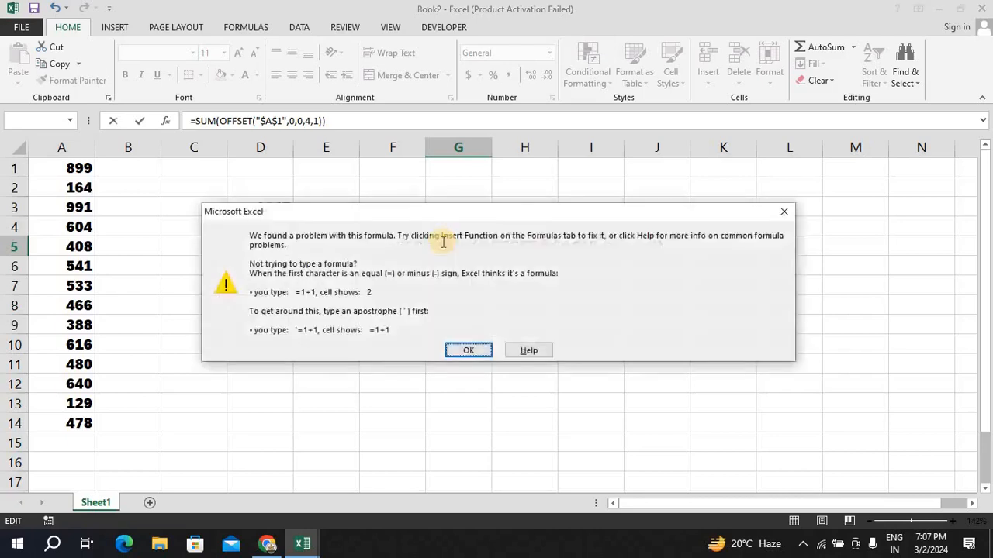
key("Return")
Try to wrap the quoted reference in ADDRESS so that G5 reads =SUM(OFFSET(ADDRESS("$A$1"),0,0,4,1)).
left_click(558, 255)
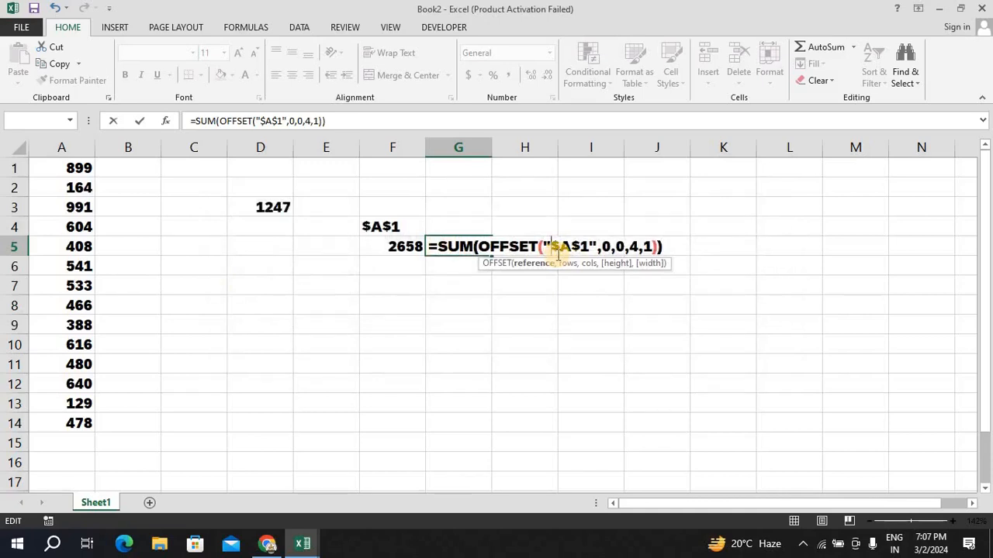
key("Right")
key("Right")
key("Right")
key("Right")
key("Right")
key("Left")
key("Left")
key("Left")
key("Left")
key("Left")
key("Left")
type("ADD")
key("Tab")
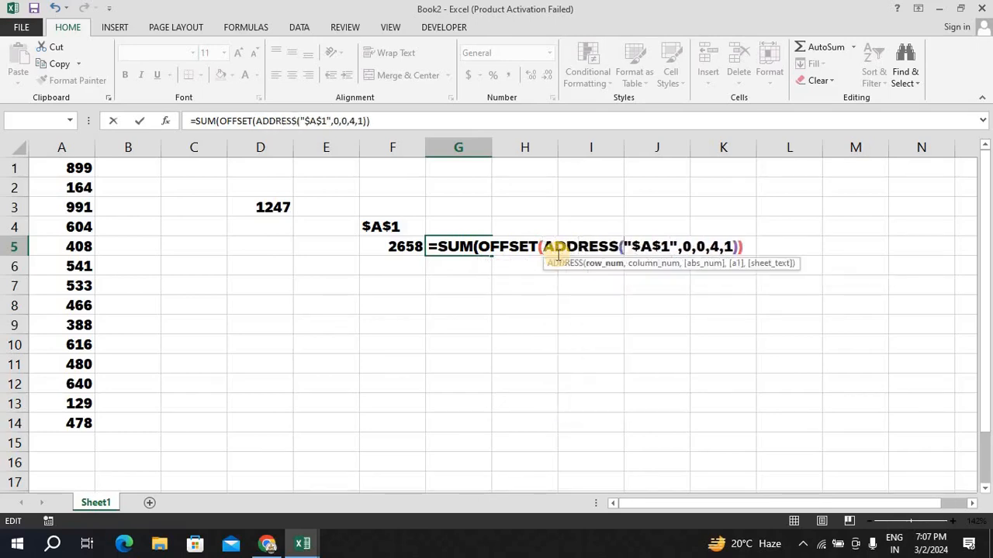
key("Right")
key("Right")
key("Right")
key("Right")
key("Right")
key("Right")
type(")")
key("Return")
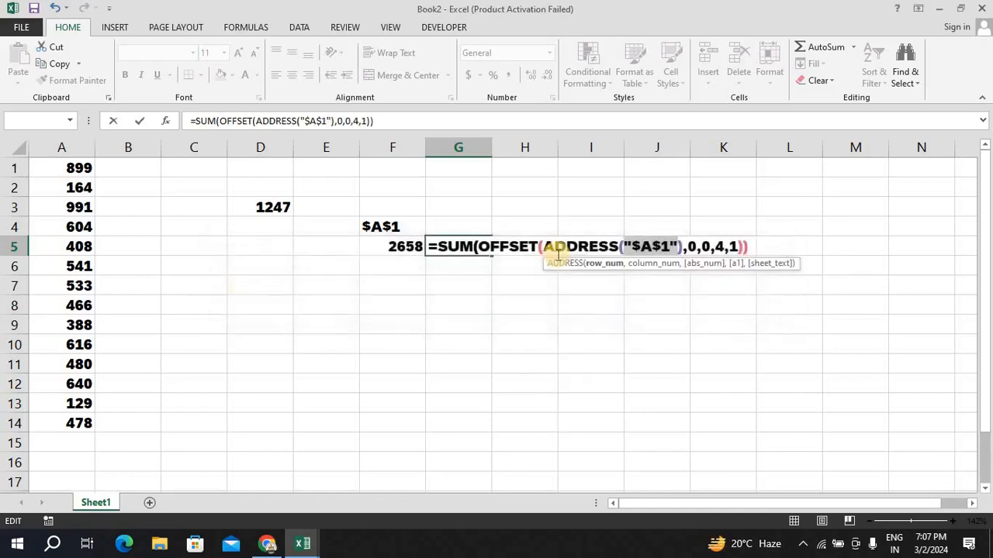
key("Return")
key("Return")
Erase the SUM, OFFSET and ADDRESS formula from cell G5.
key("Right")
key("Right")
key("Right")
key("Right")
key("Right")
key("Right")
key("Right")
key("Right")
key("Right")
key("Right")
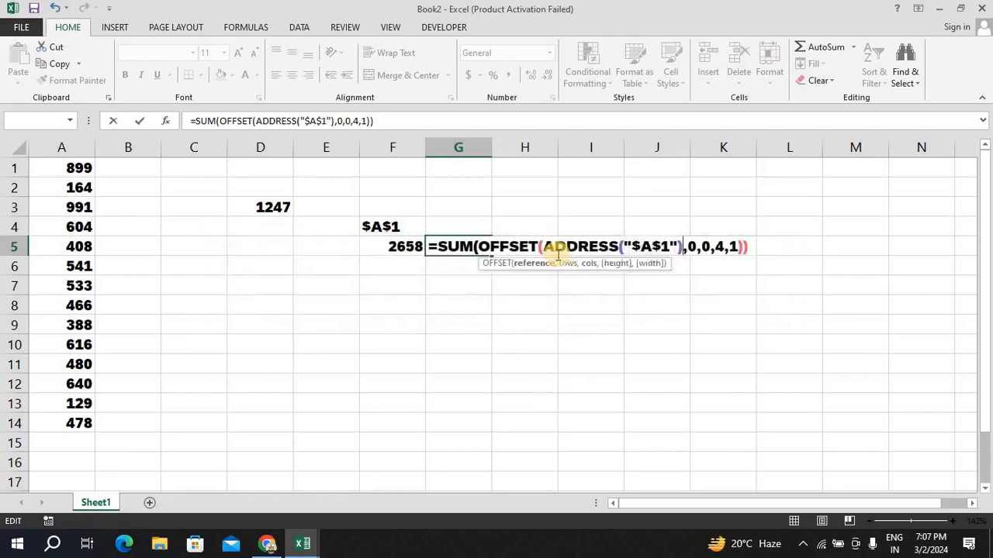
key("BackSpace")
key("BackSpace")
key("BackSpace")
key("BackSpace")
key("BackSpace")
key("BackSpace")
key("BackSpace")
key("BackSpace")
key("BackSpace")
key("BackSpace")
key("BackSpace")
key("BackSpace")
key("BackSpace")
key("BackSpace")
key("BackSpace")
key("BackSpace")
key("BackSpace")
key("BackSpace")
key("BackSpace")
key("BackSpace")
key("BackSpace")
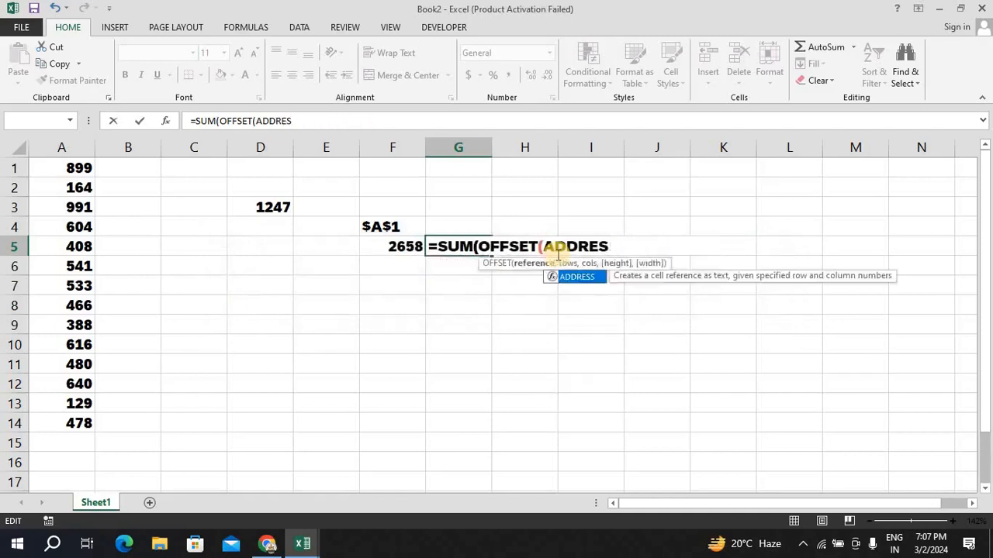
Try entering A1 as plain text in cell G5, and clear the cell.
type("=")
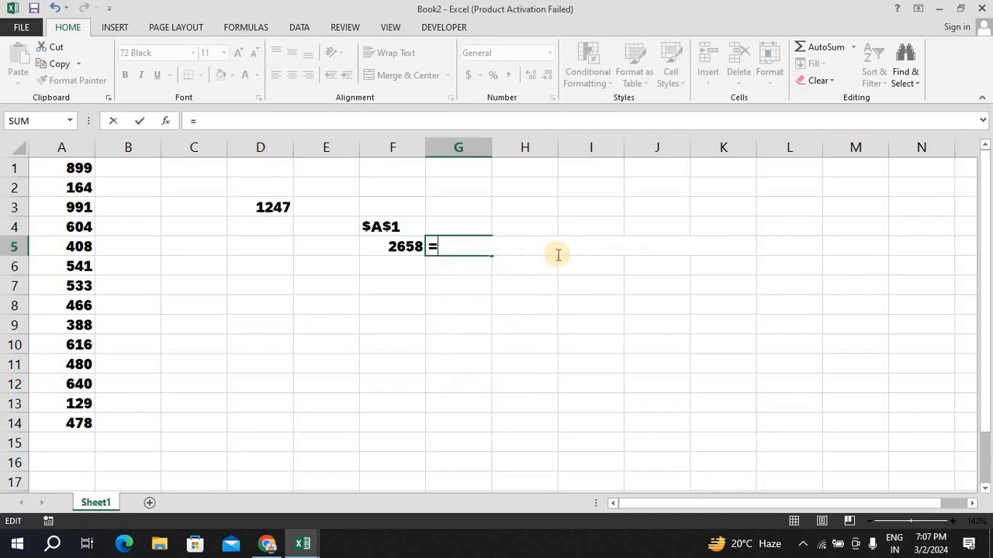
key("BackSpace")
type("A1")
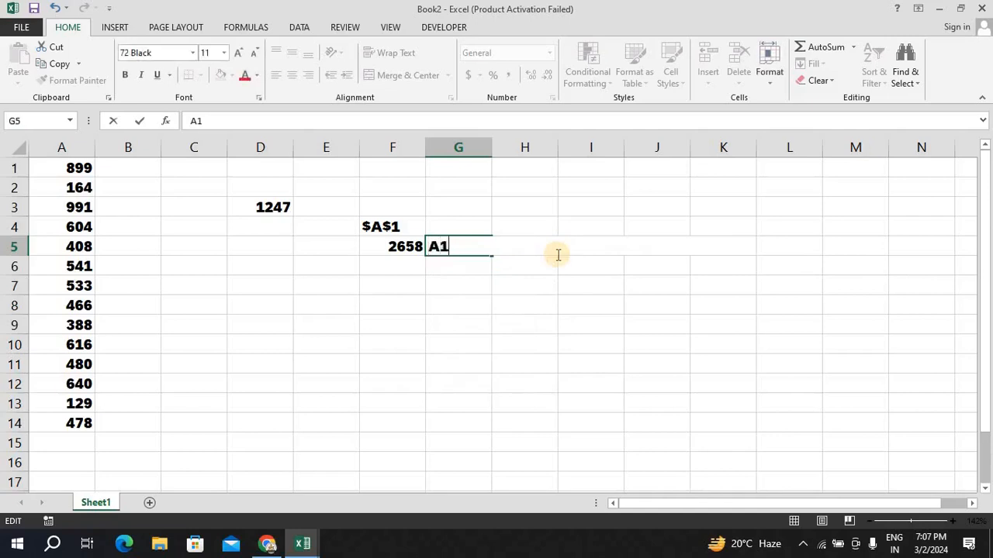
key("Return")
key("Up")
key("BackSpace")
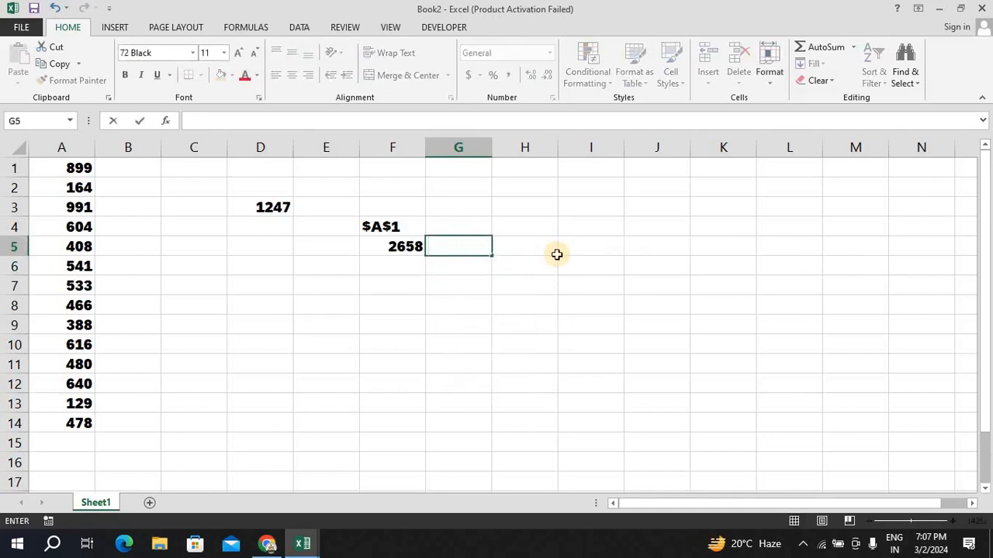
Start an OFFSET formula in cell G5 with the quoted text "$A$1" as its reference.
type("=S")
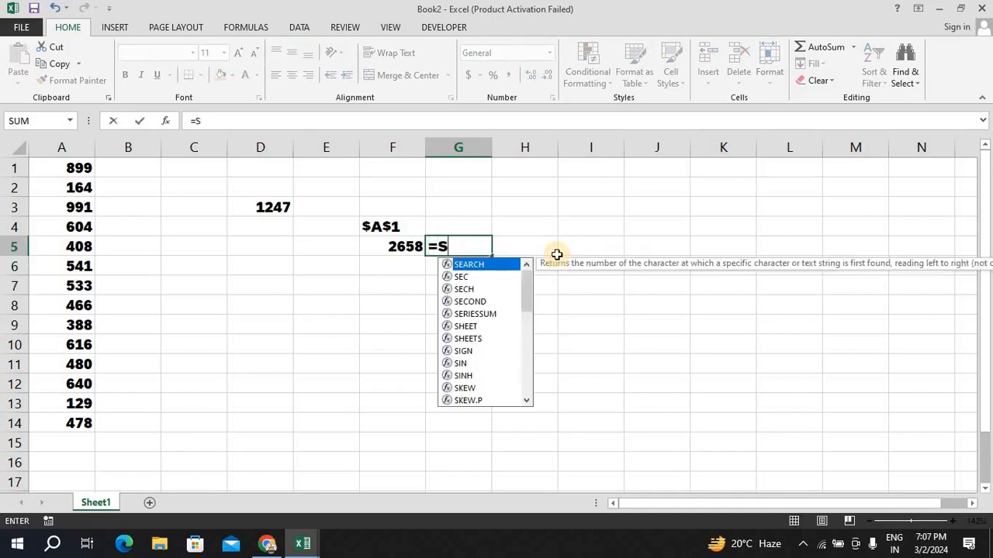
key("BackSpace")
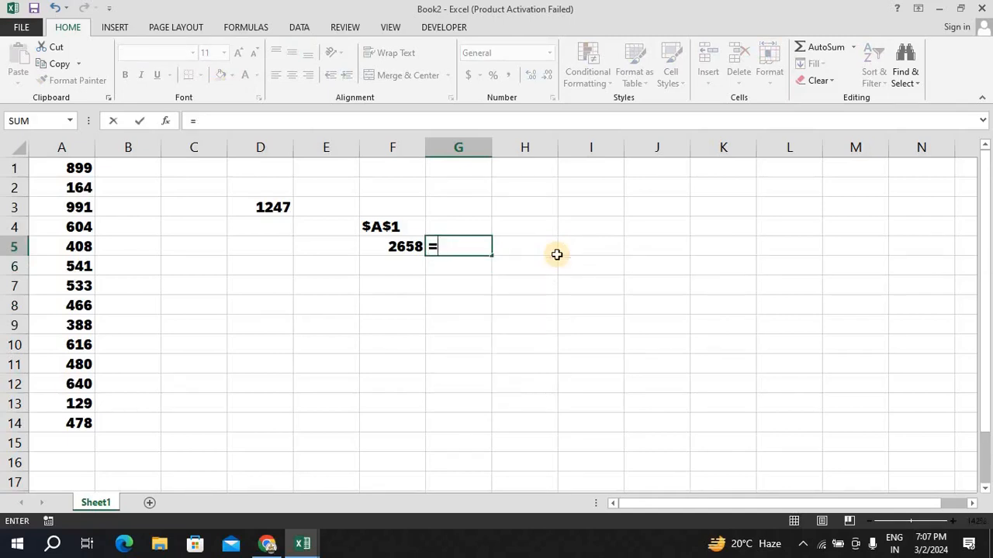
type("O")
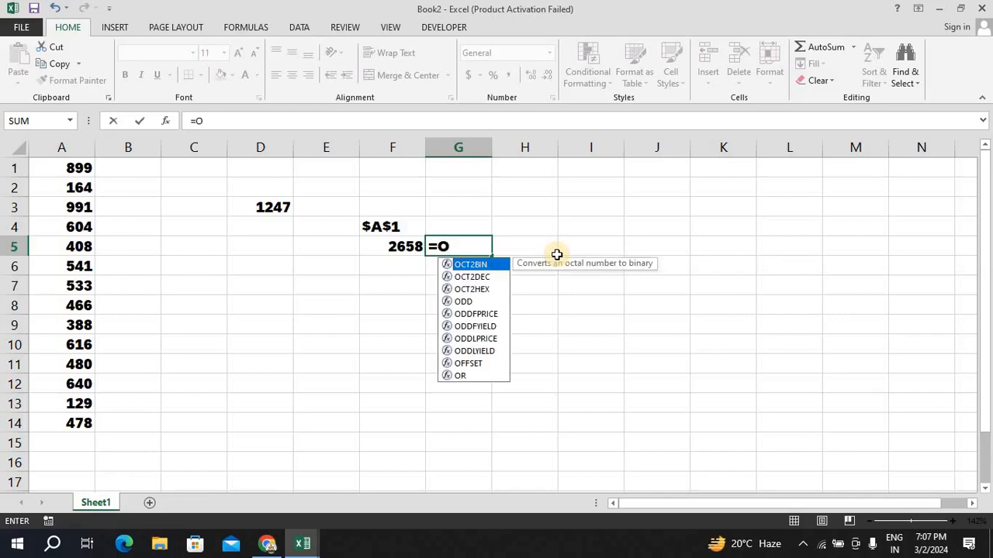
type("F")
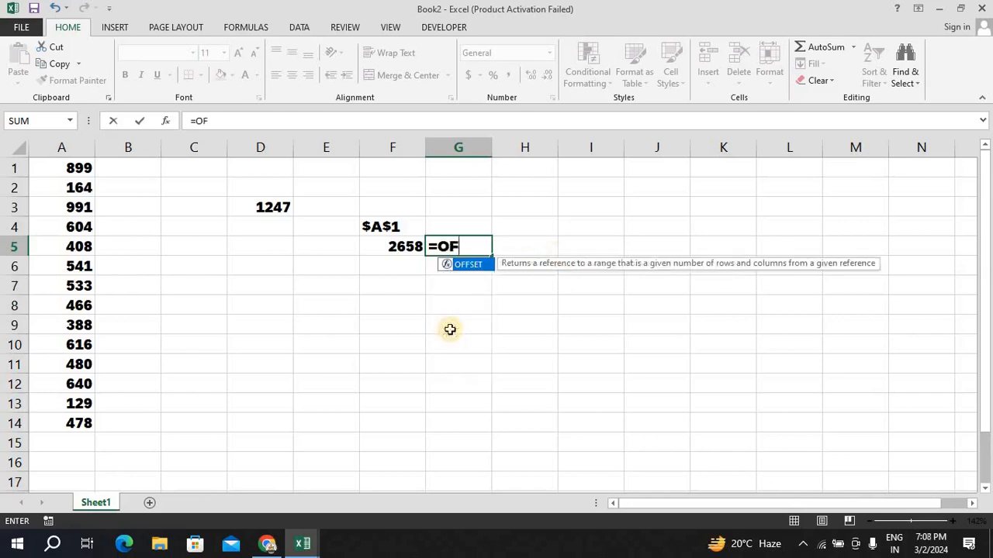
key("Tab")
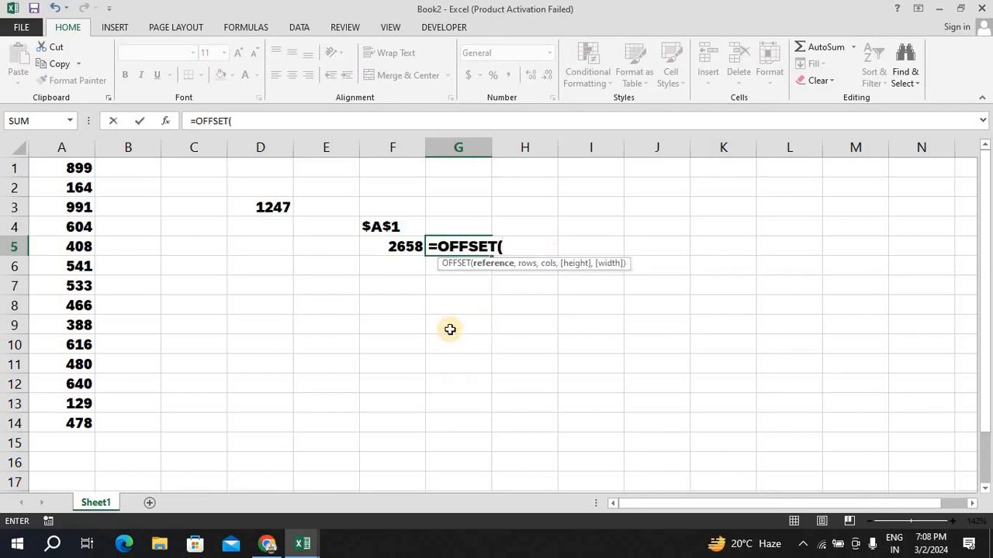
type("\"$A$1")
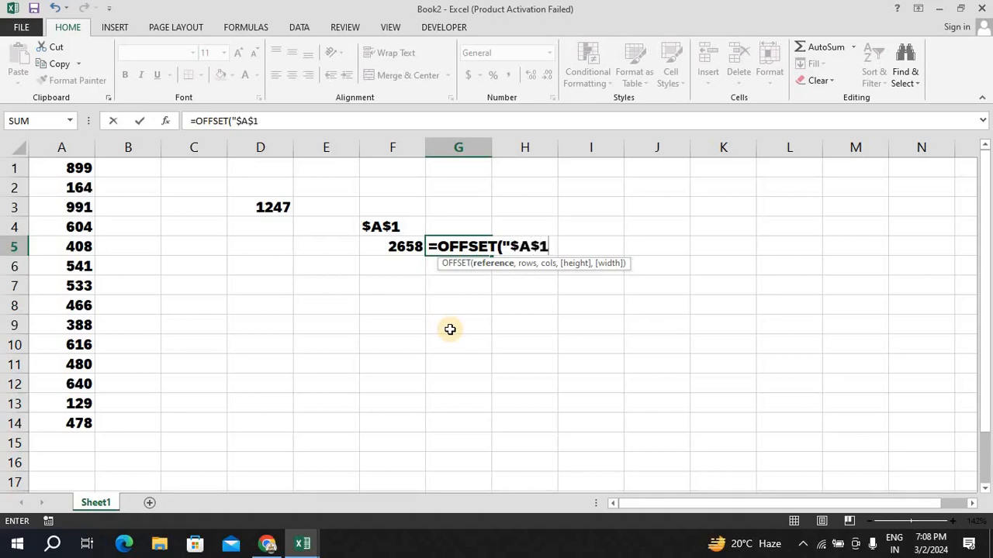
type("\"")
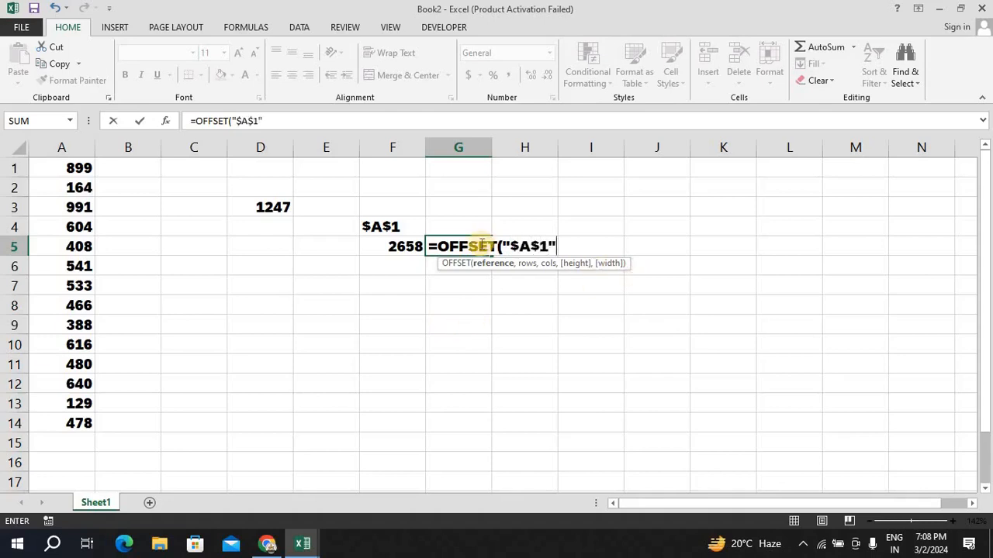
Insert the SUBSTITUTE function before the quoted "$A$1" inside G5's OFFSET formula.
left_click(502, 246)
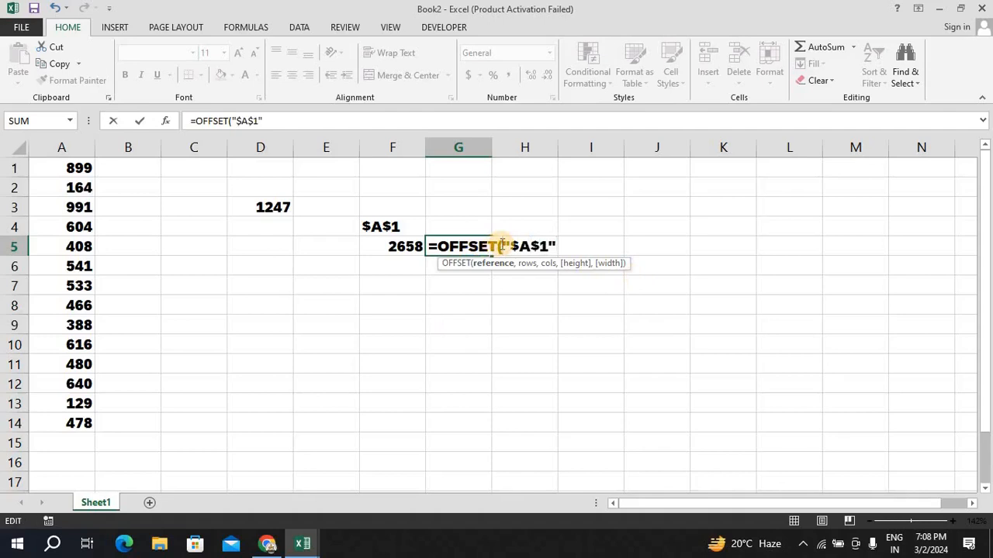
type("SUB")
key("Tab")
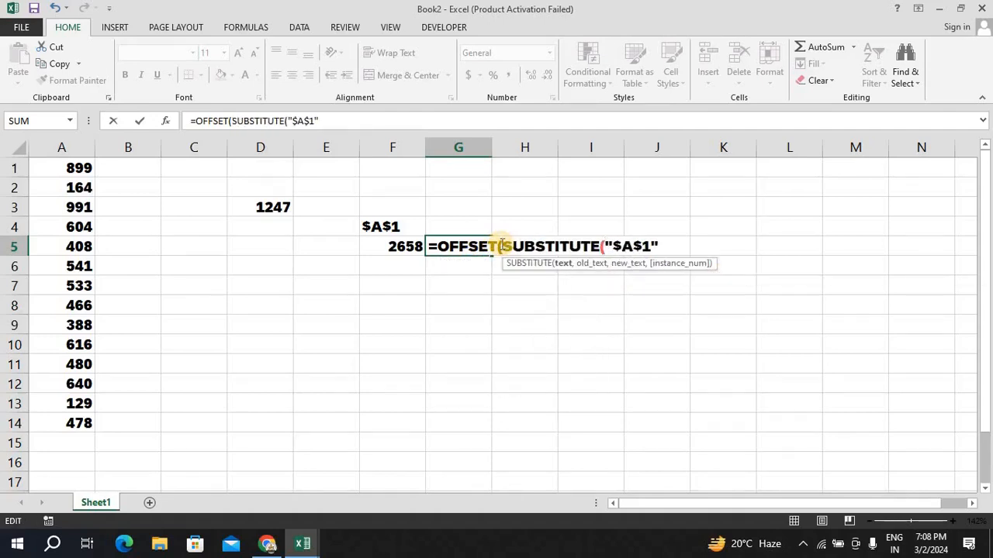
scroll(502, 246, "down", 6)
left_click(496, 246)
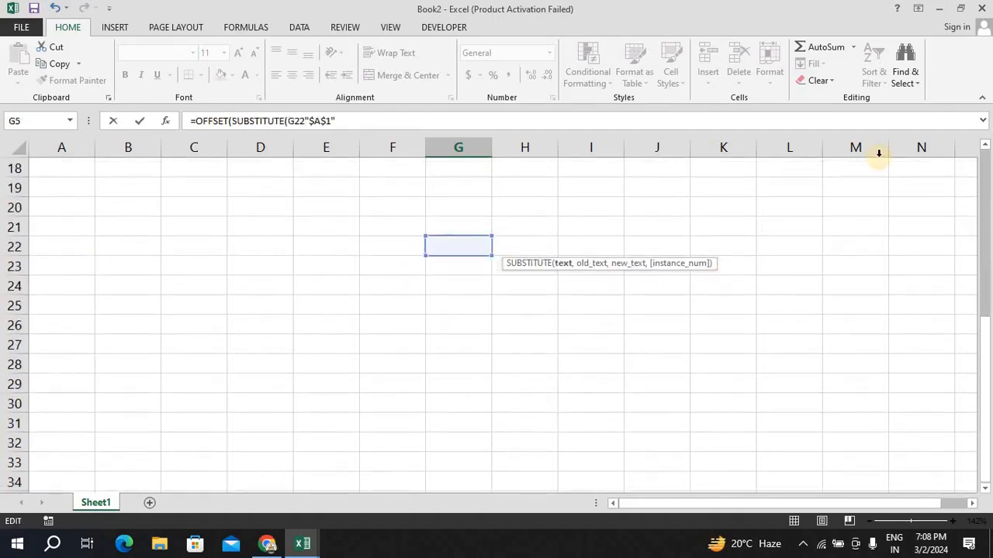
left_click(985, 145)
left_click_drag(985, 145, 985, 145)
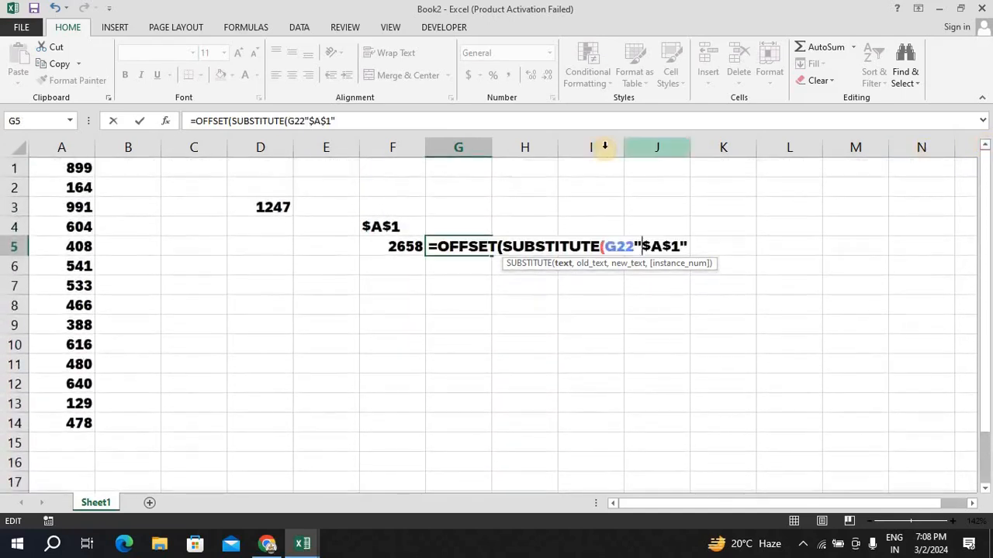
key("Delete")
key("BackSpace")
key("BackSpace")
key("BackSpace")
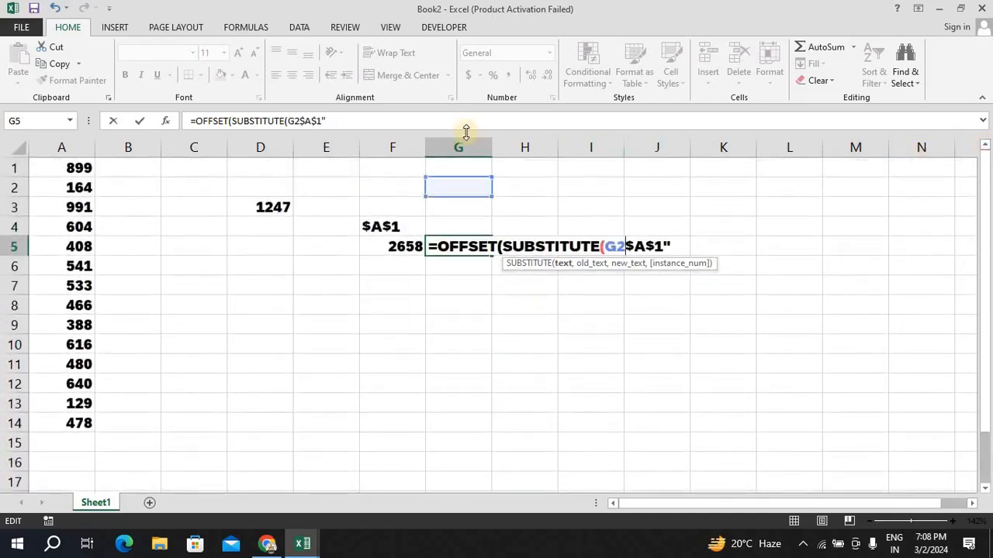
Complete the nested function in G5 as SUBSTITUTE("$A$1","$",""), restoring the opening quote before $A$1.
left_click(343, 129)
type(",")
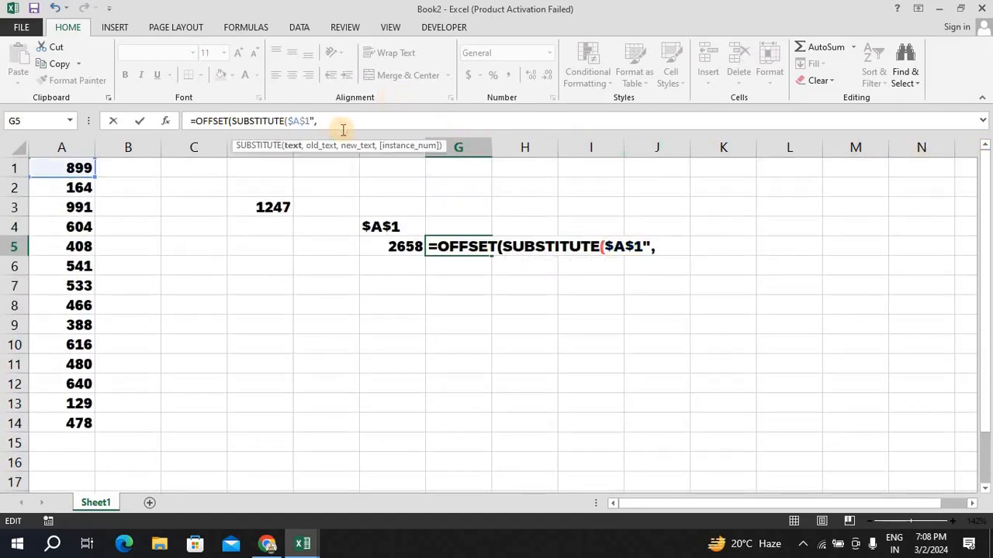
type("\"$\",\"\")")
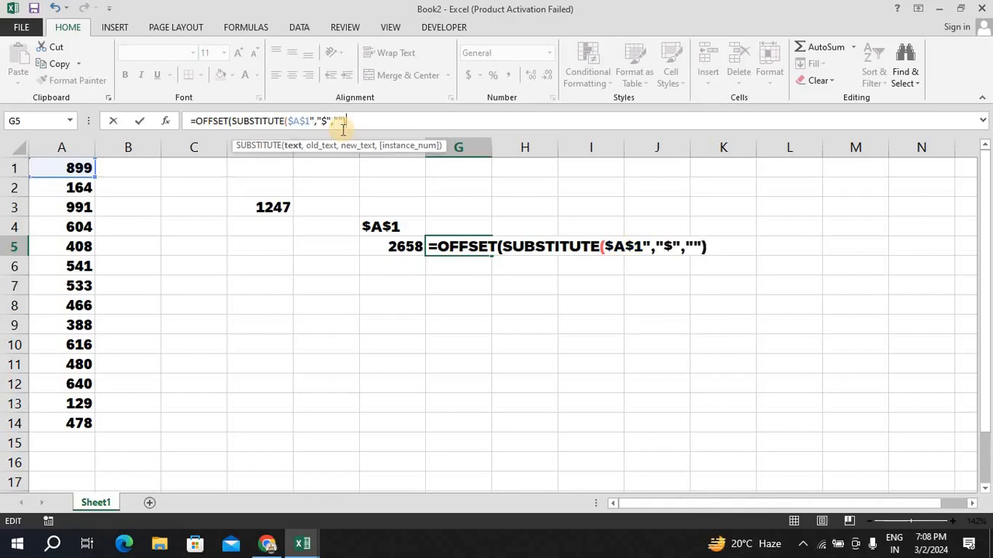
type(",")
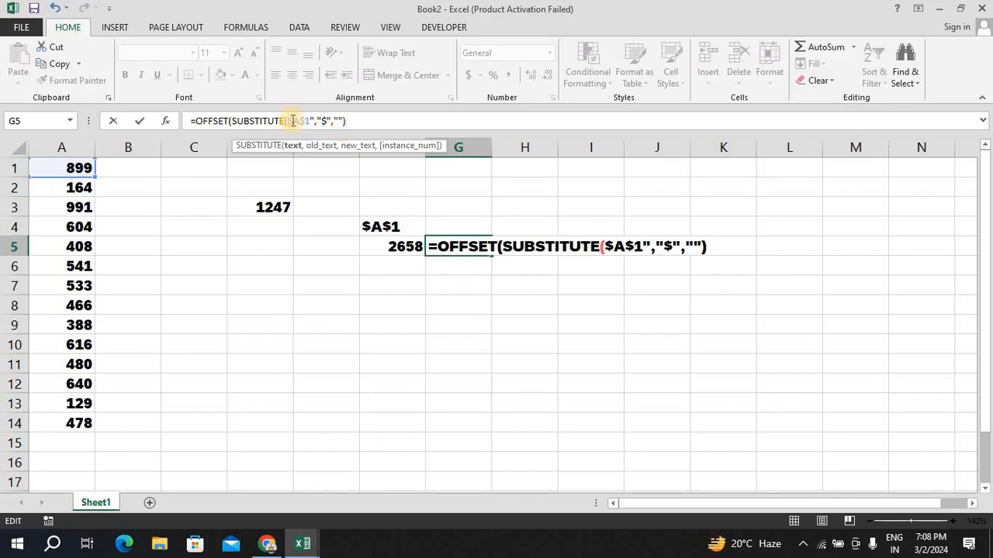
type("\"")
Finish G5's OFFSET arguments with 0 rows, 0 columns, a height of 4 and a width of 1.
left_click(361, 117)
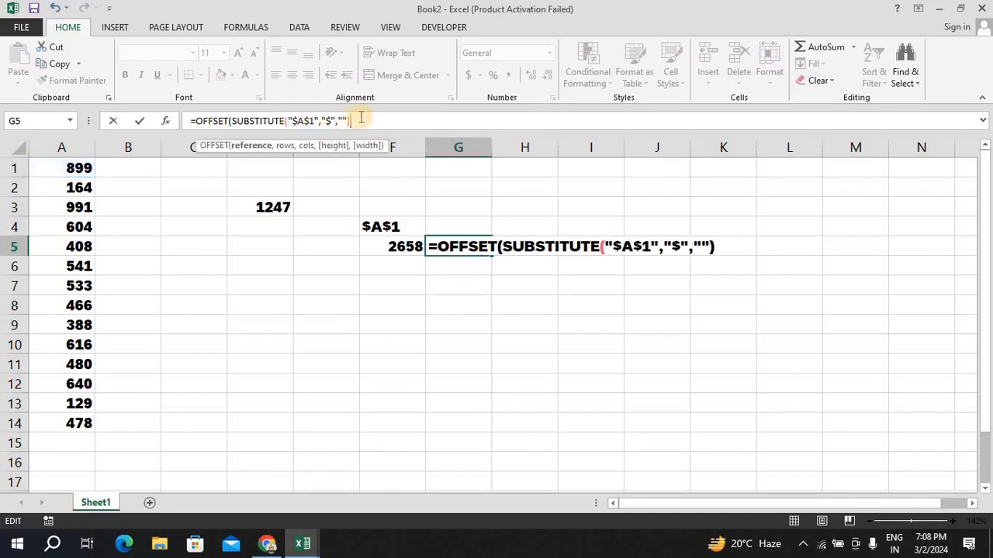
type(",")
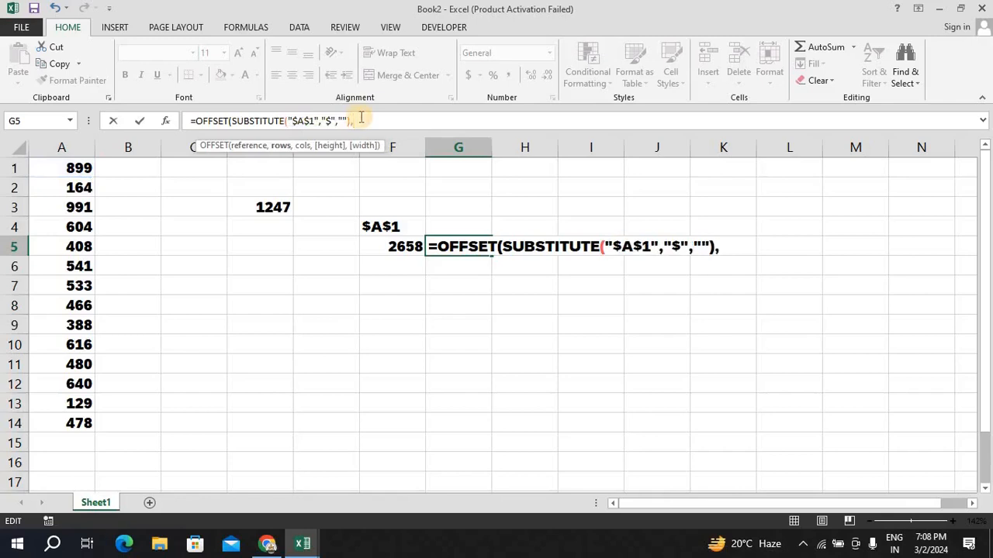
type("0,")
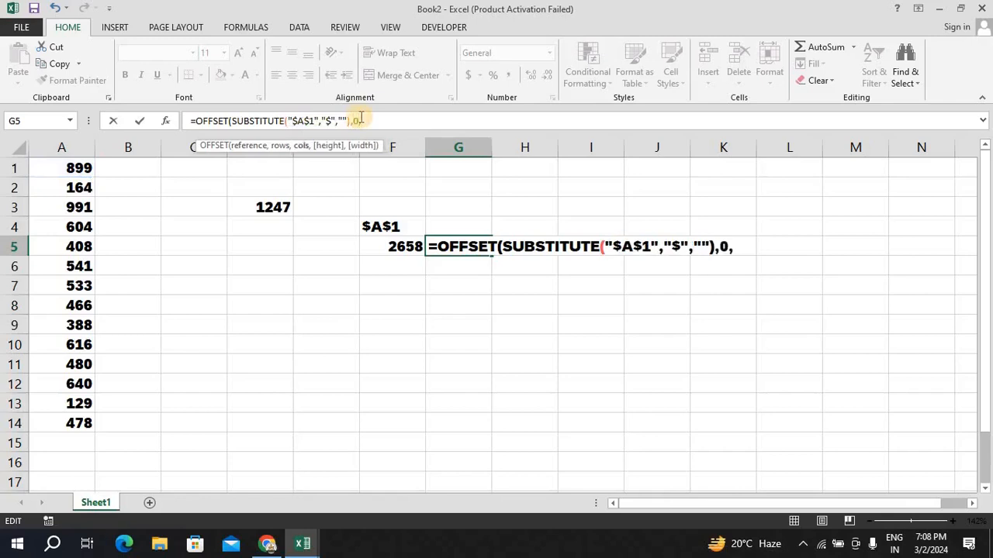
type("0,")
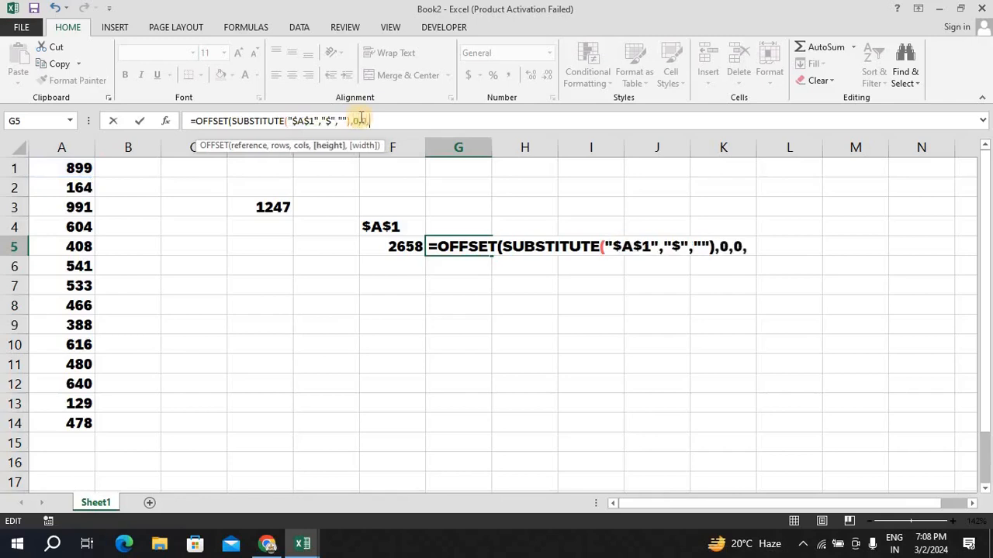
type("4,1")
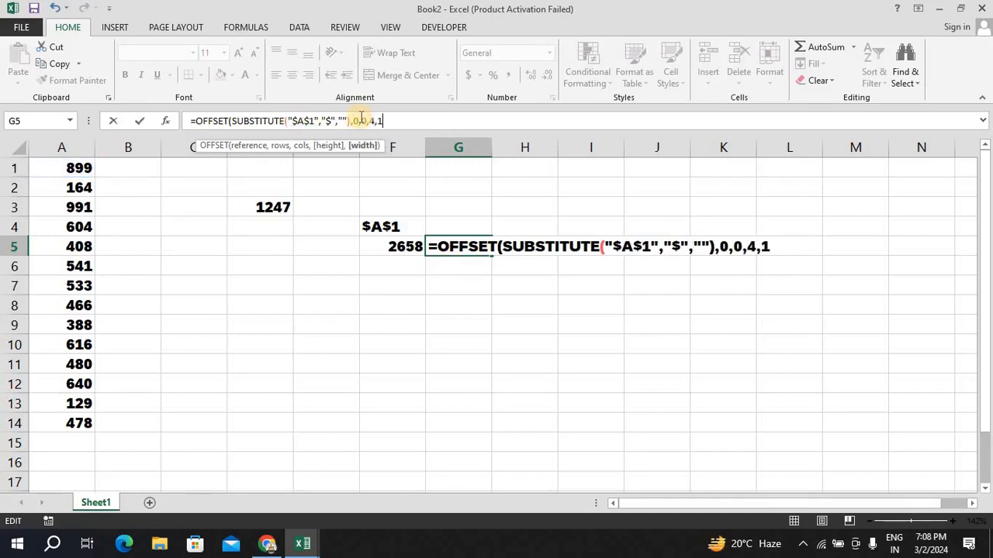
type(")")
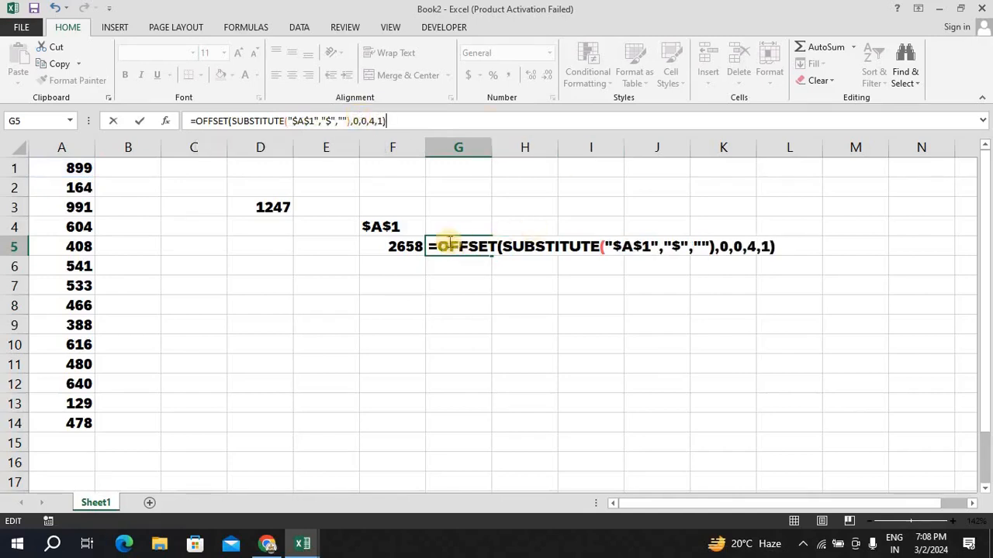
Try to wrap the G5 formula in SUM, starting it as =SUM(OFFSET(SUBSTITUTE("$A$1","$",""),0,0,4,1).
left_click(443, 246)
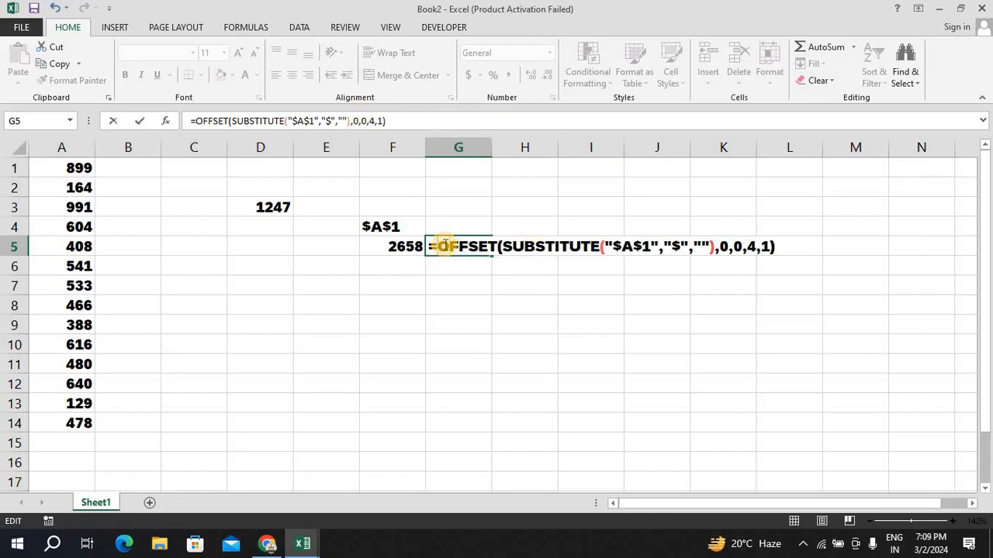
type("SUM(")
key("Return")
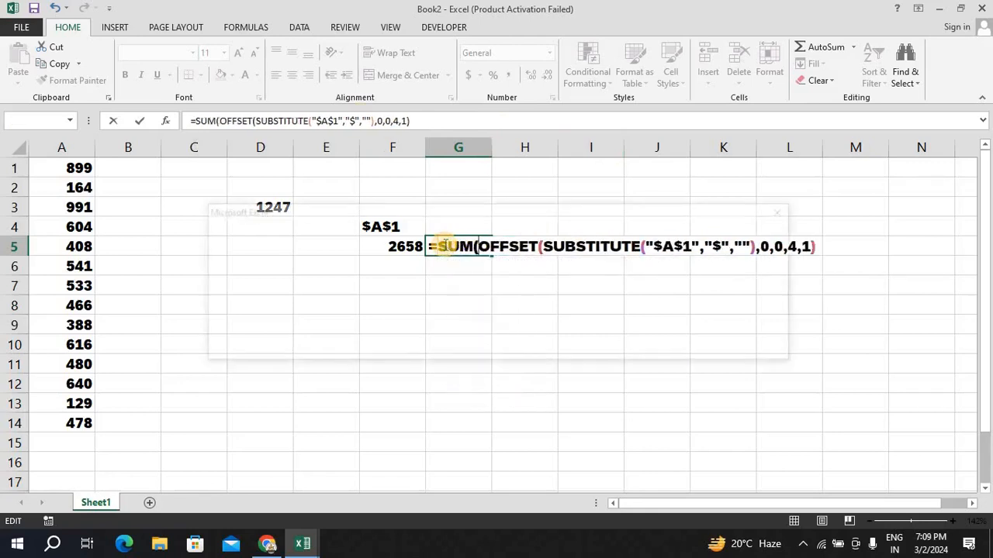
key("Return")
key("Return")
key("Return")
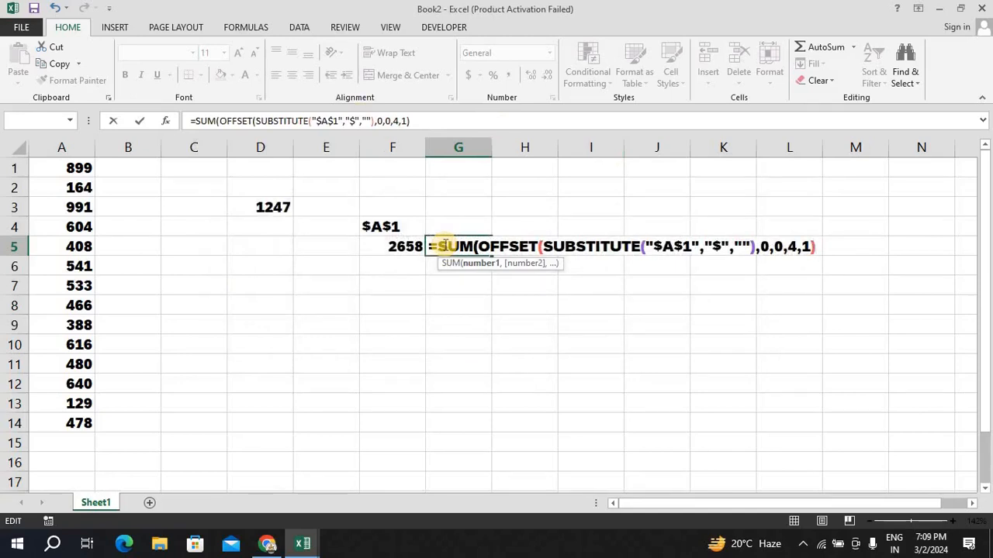
Store the G5 formula as plain text by putting an apostrophe before its equals sign.
left_click(437, 247)
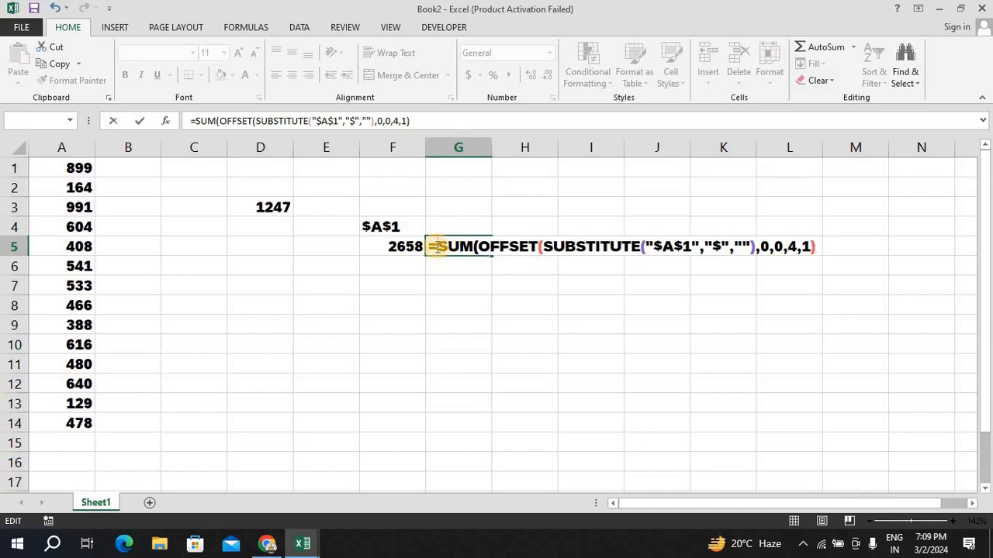
key("Return")
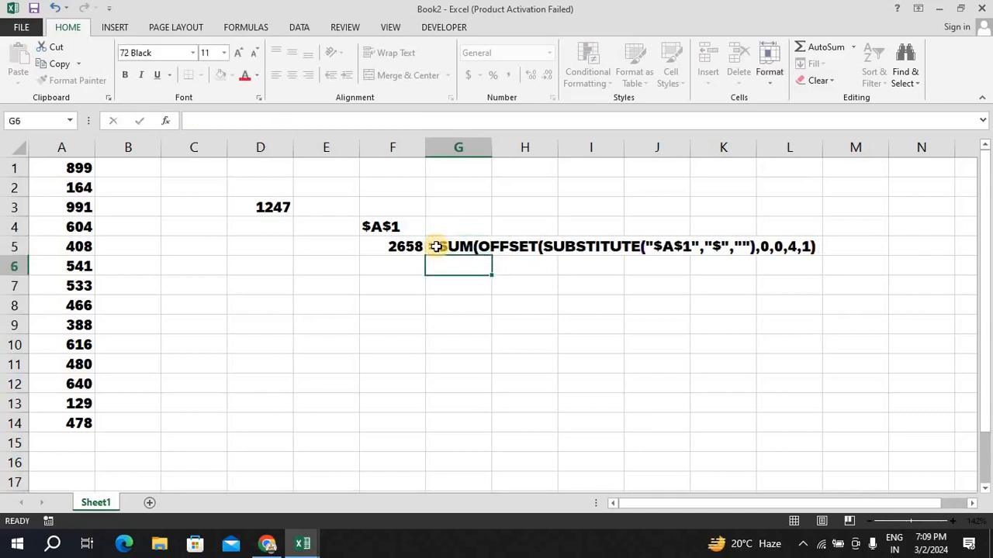
Compare the SUM and OFFSET formula in F5 with the text formula in G5 and the ADDRESS formula in F4.
key("Up")
key("Left")
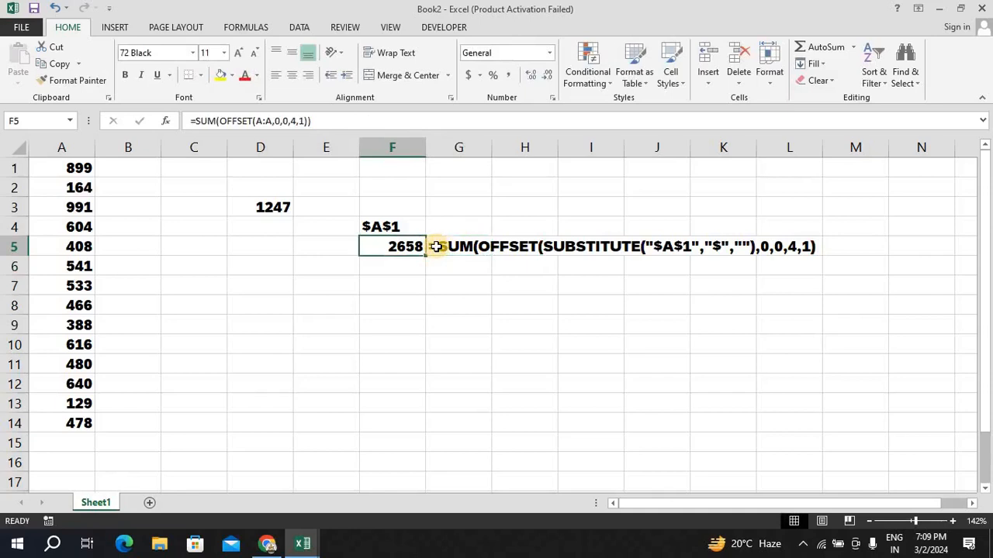
key("Right")
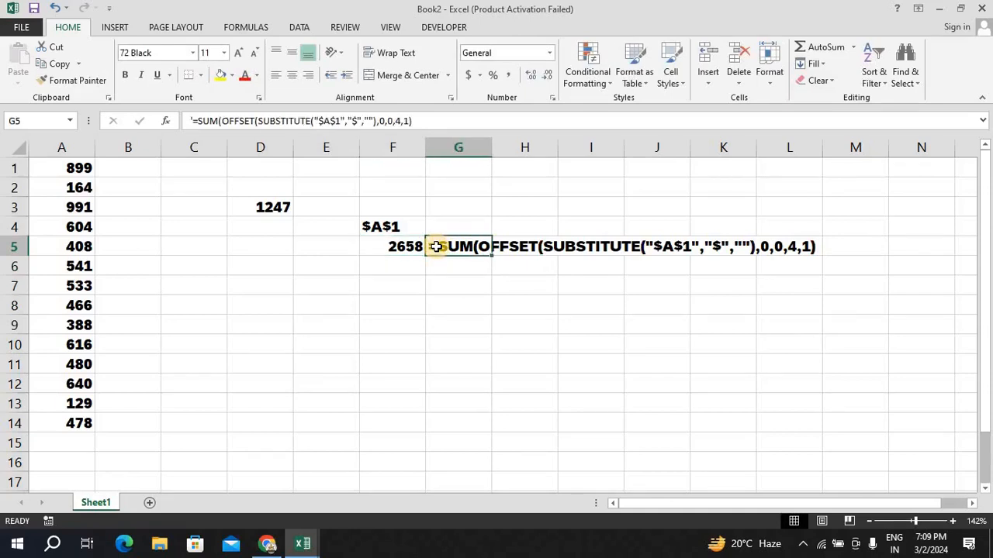
key("Right")
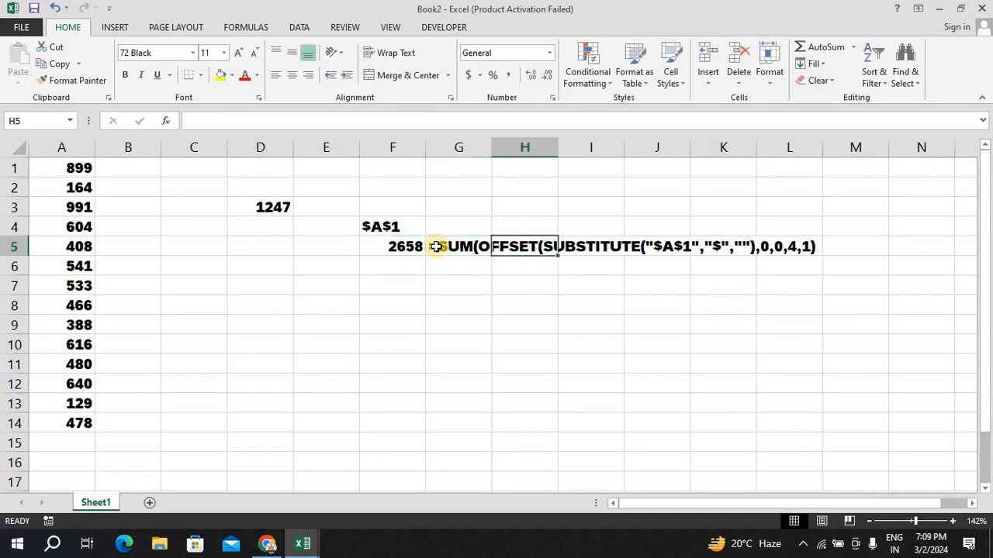
key("Left")
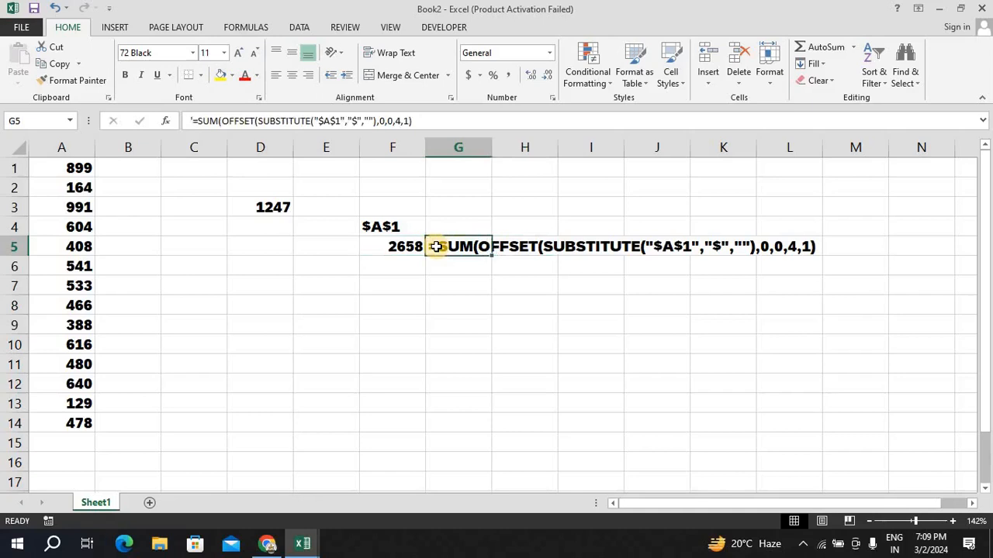
key("Left")
key("Down")
key("Right")
key("Down")
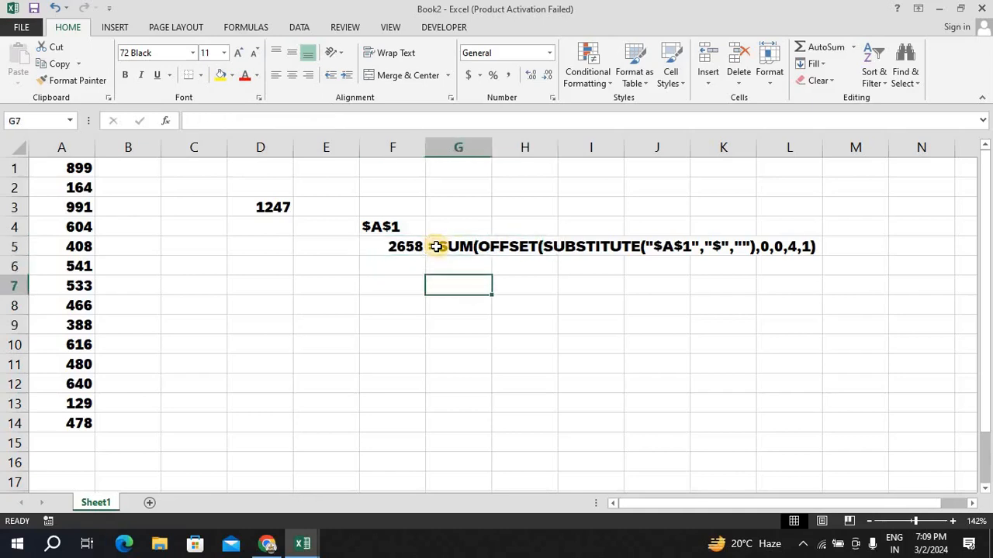
key("Up")
key("Up")
key("Left")
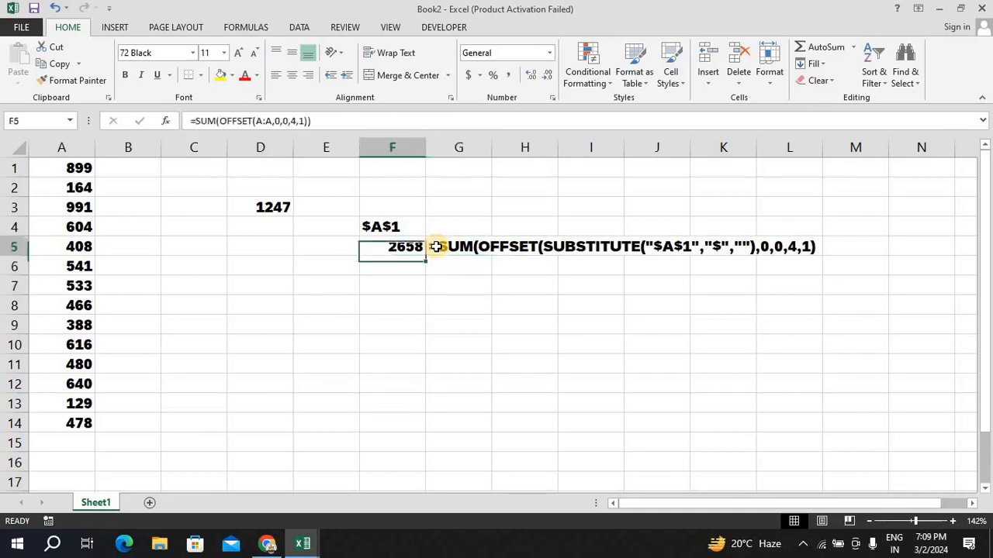
key("Up")
key("Right")
key("Left")
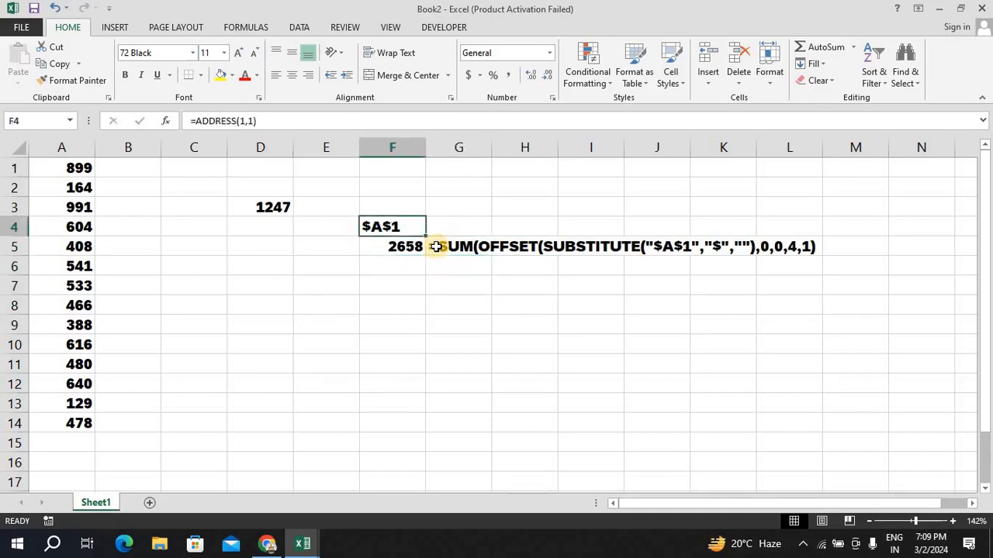
Enter =SUBSTITUTE(F4,"$","") in G4 to strip the dollar signs from the address in F4.
key("Right")
type("=SUB")
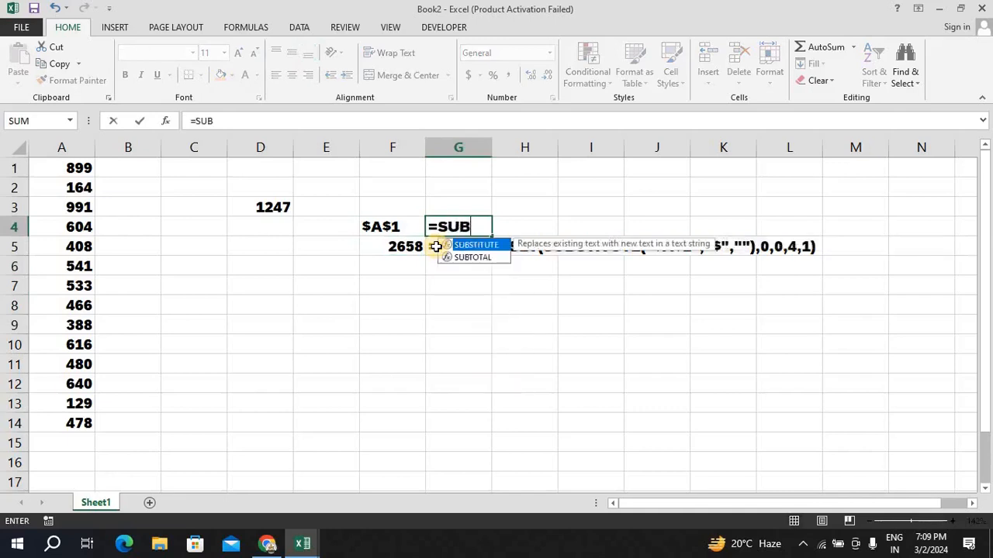
key("Tab")
key("Left")
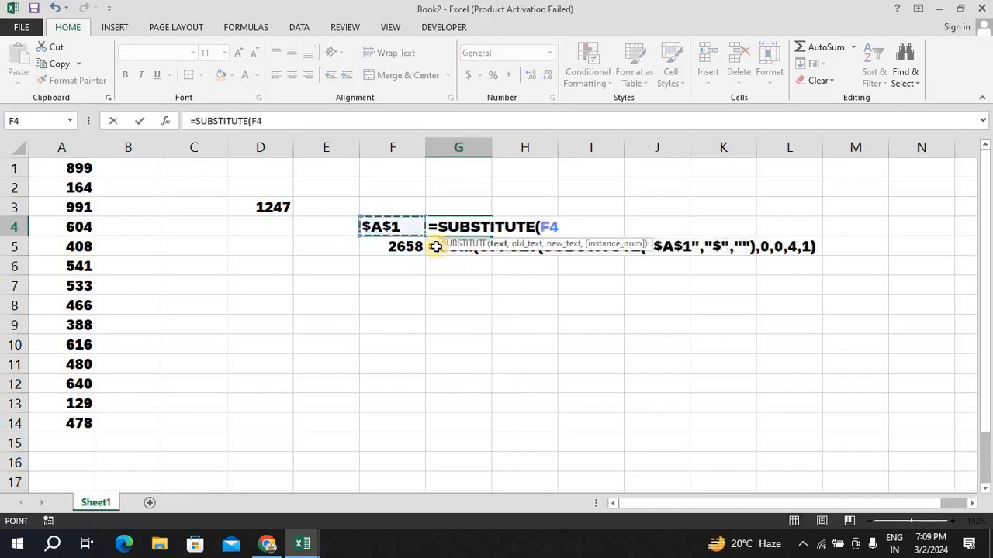
type(",\"$\",")
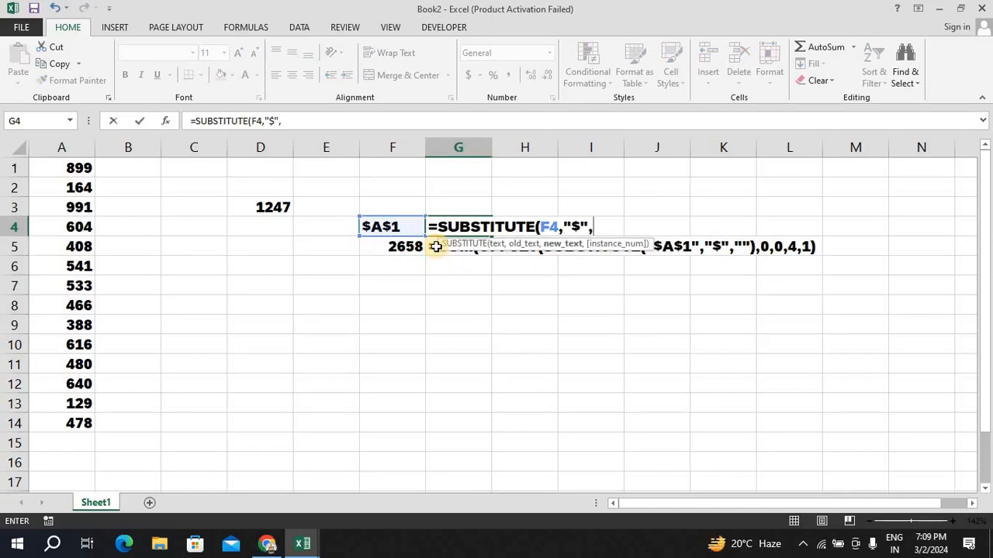
type("\"\"")
key("Return")
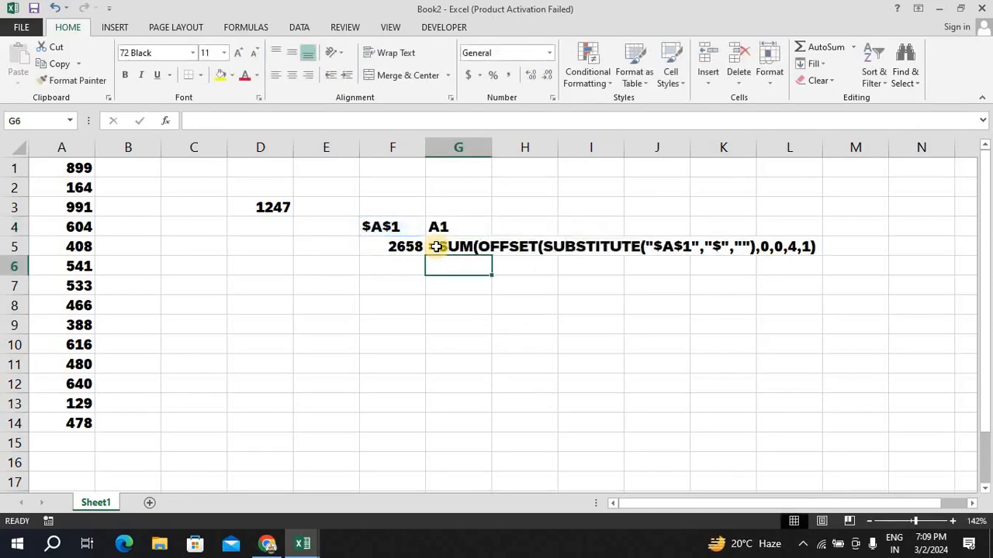
Enter =OFFSET(G4,0,0) in G7, using the cleaned address cell as the reference.
key("Up")
key("Up")
key("Down")
key("Down")
key("Down")
key("Down")
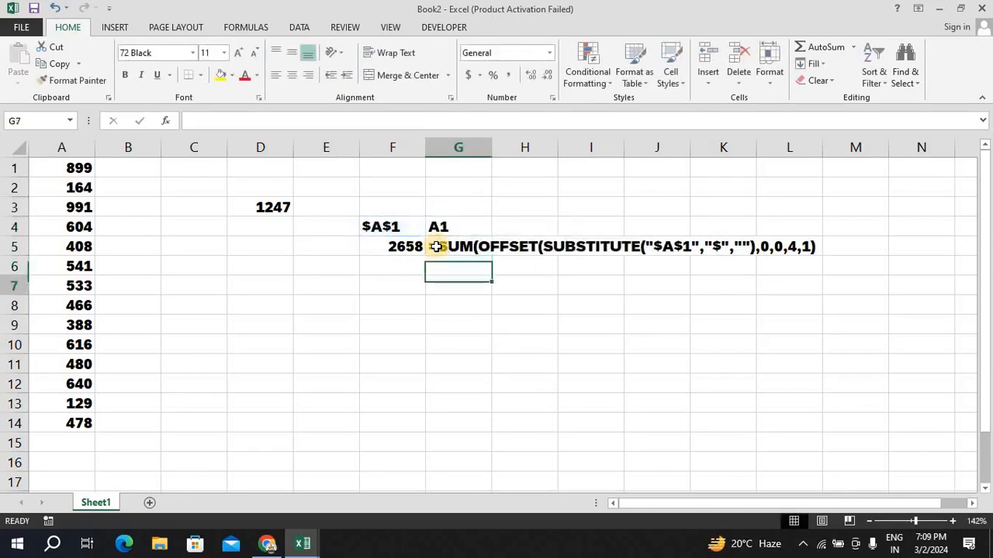
type("=OF")
key("Tab")
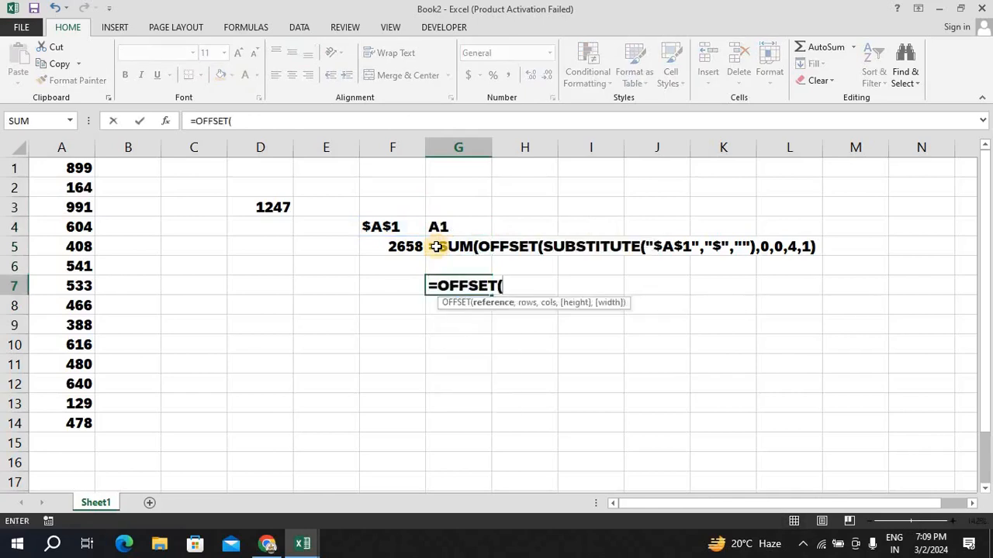
key("Up")
key("Up")
key("Up")
type(",")
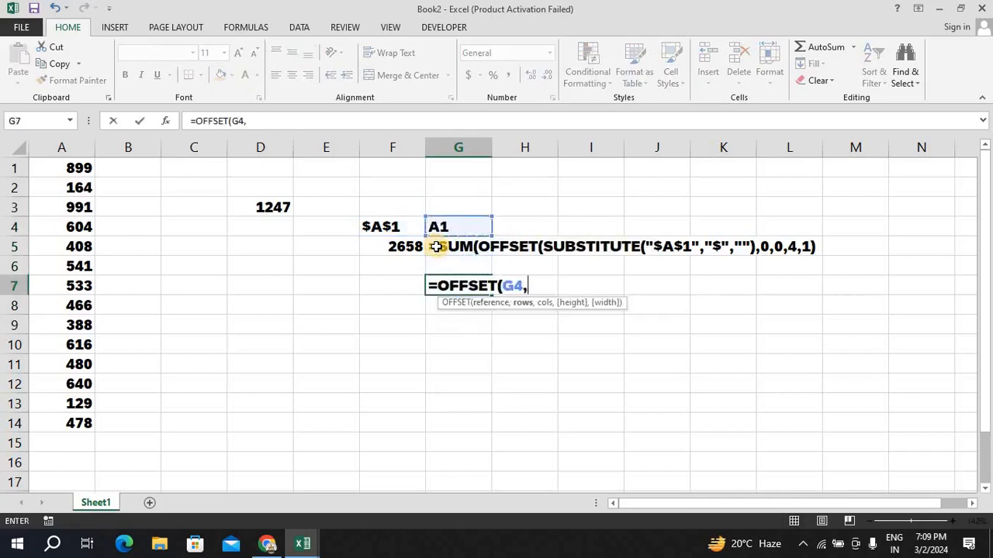
type("0")
type(",0)")
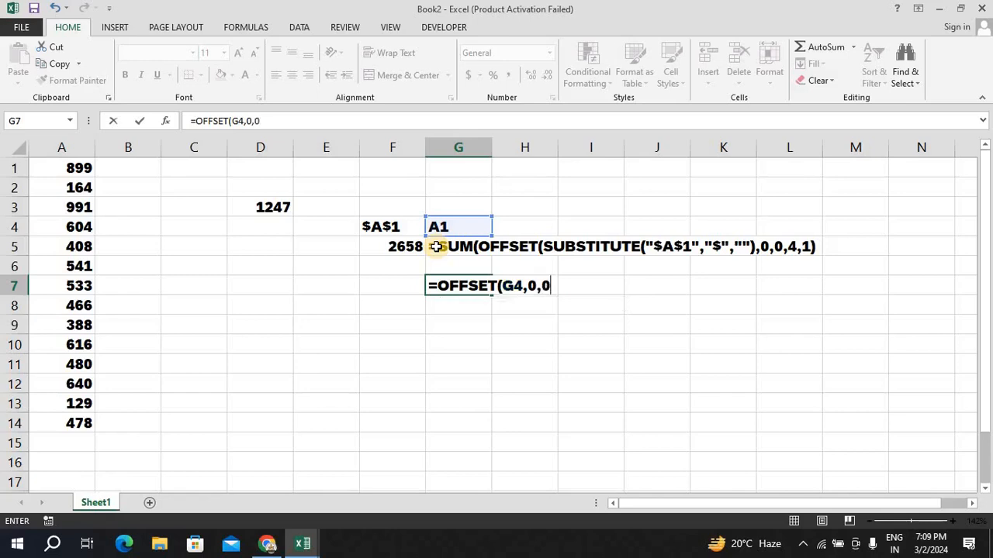
key("Return")
key("Up")
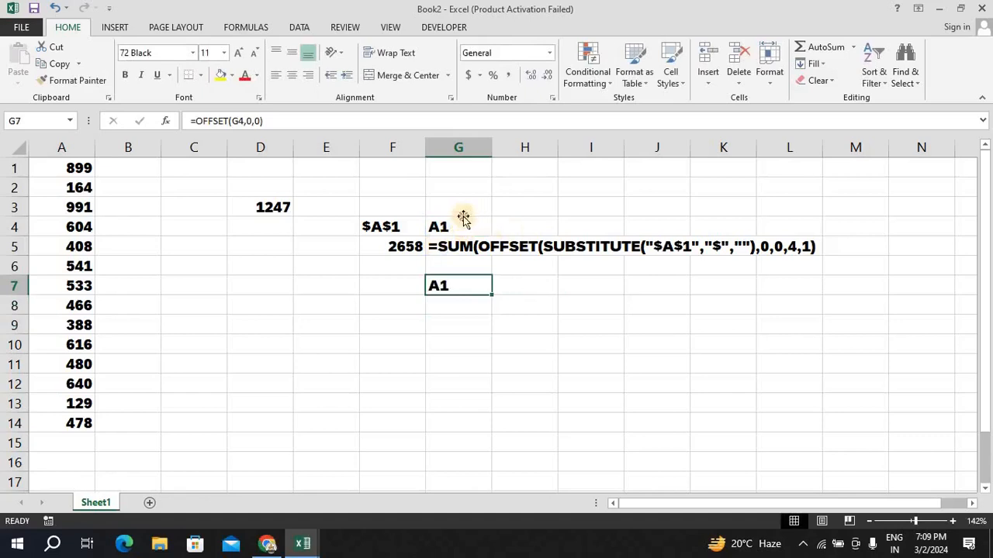
Compare the SUBSTITUTE formula in G4, the OFFSET formula in G7 and the SUM and OFFSET formula in F5.
double_click(440, 227)
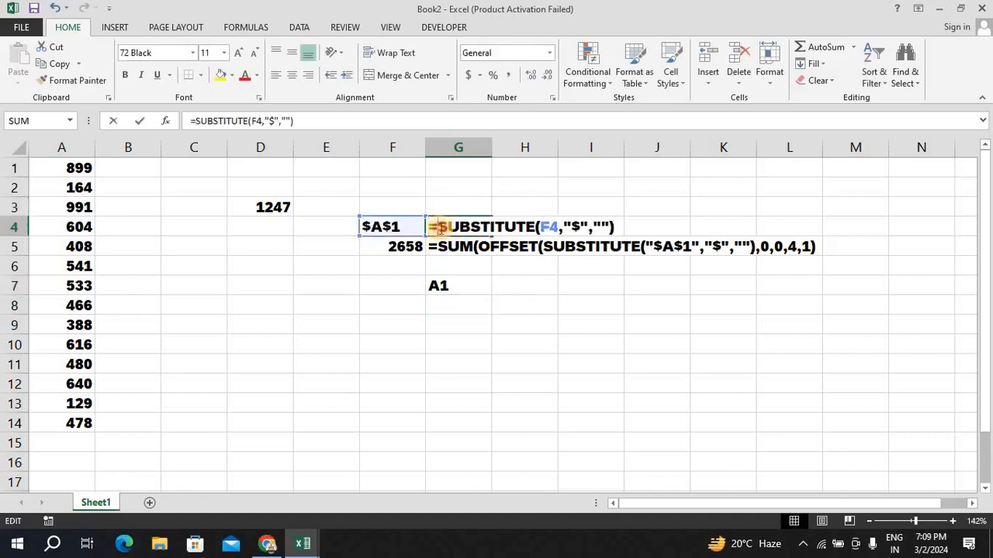
left_click(588, 228)
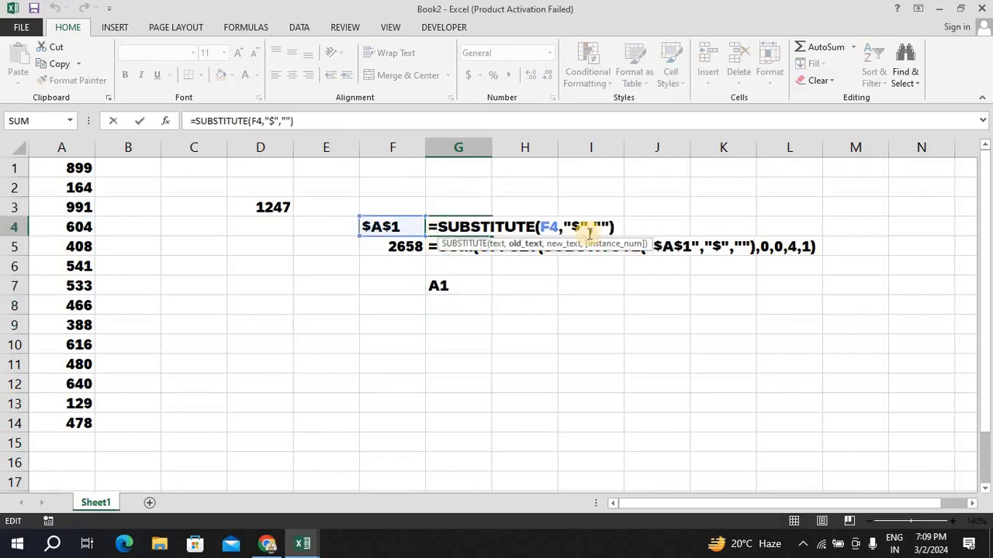
key("Return")
key("Right")
key("Left")
key("Left")
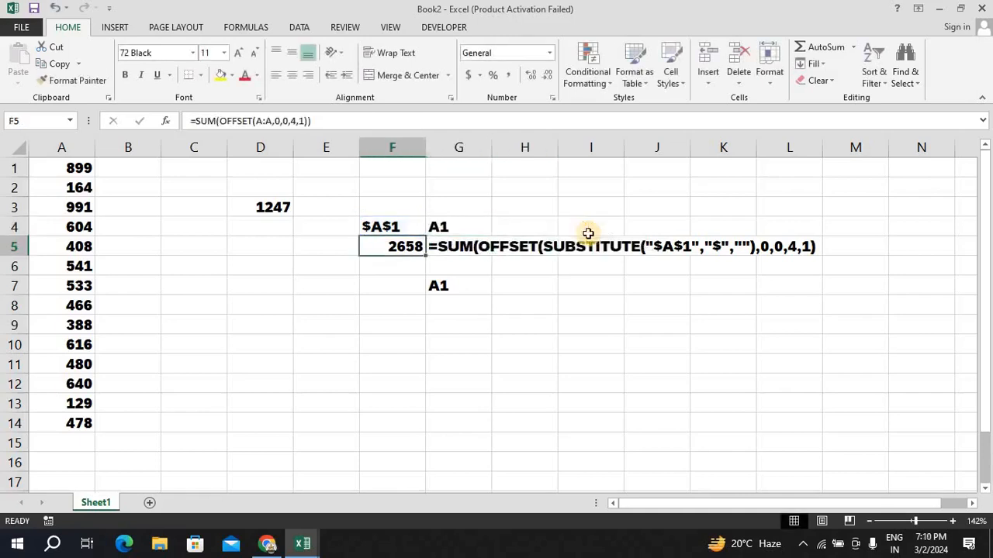
key("Down")
key("Down")
key("Right")
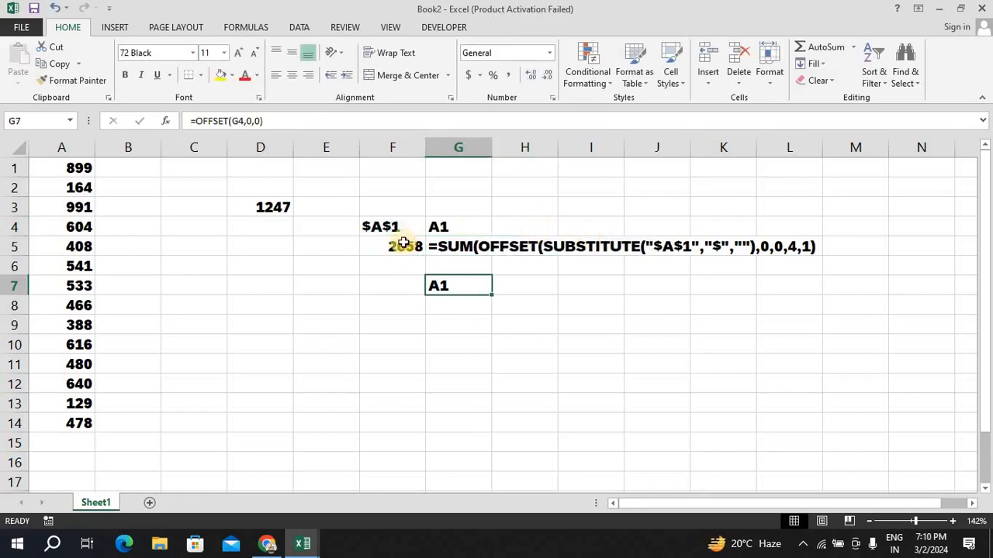
double_click(400, 246)
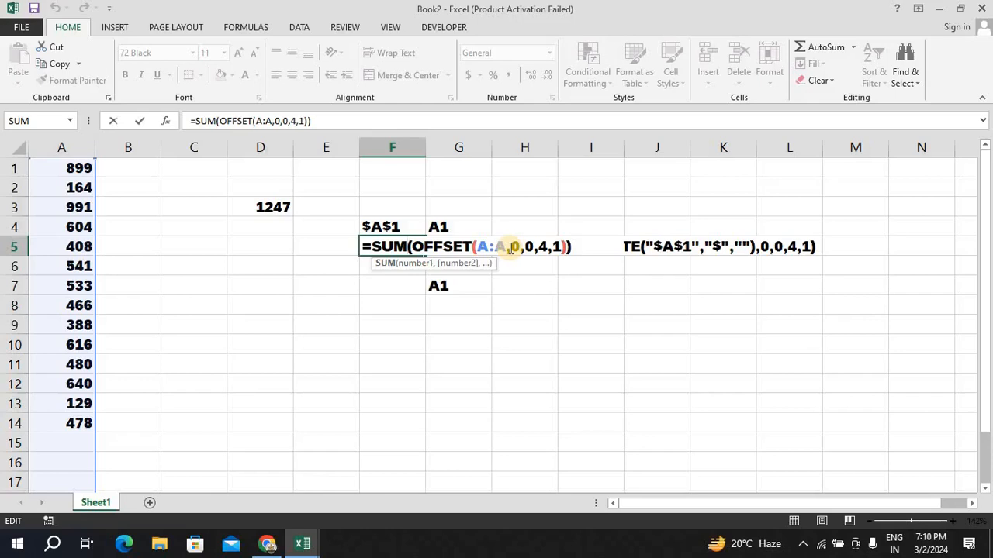
key("Tab")
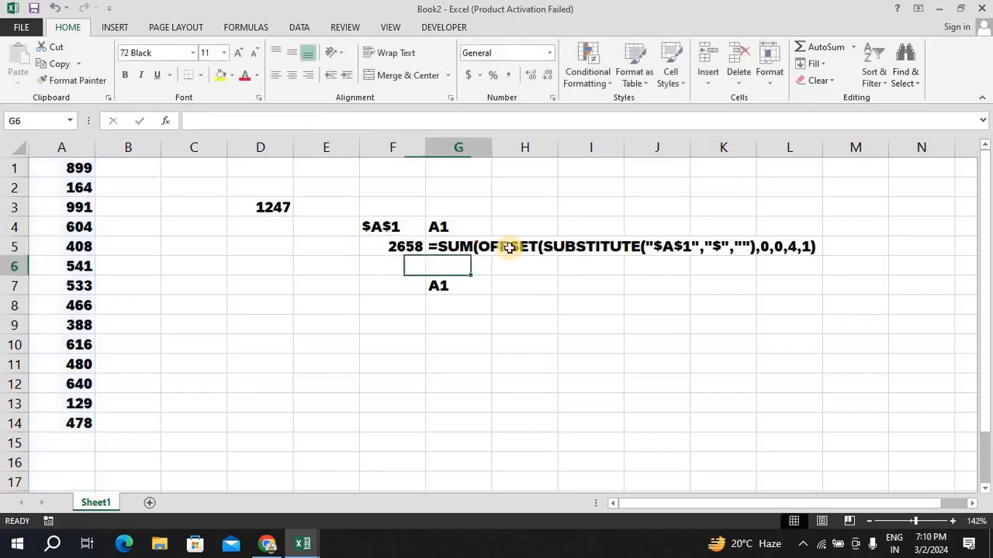
Clear the text formula in G5, the SUBSTITUTE formula in G4 and the OFFSET formula in G7.
key("BackSpace")
key("Up")
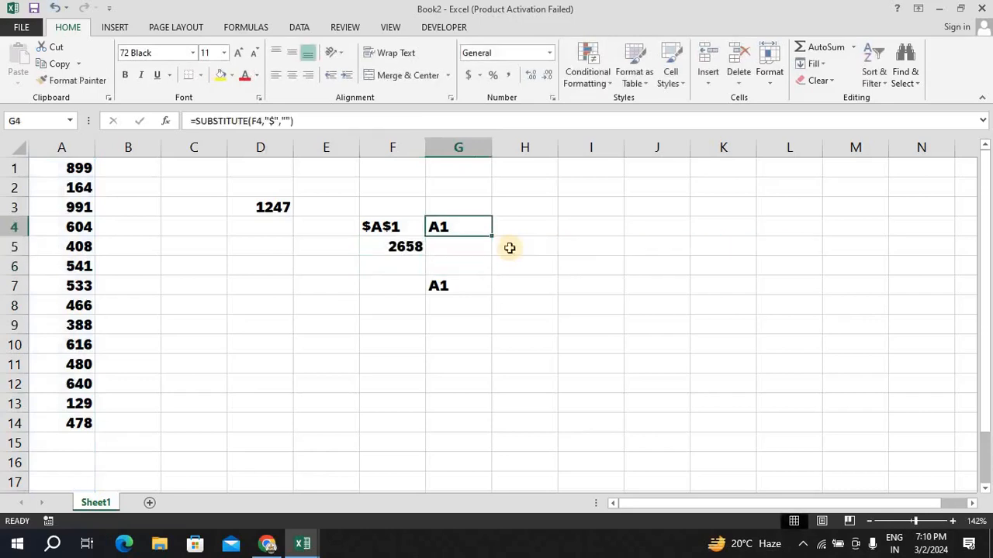
key("Delete")
key("Left")
key("Down")
key("Right")
key("Down")
key("Down")
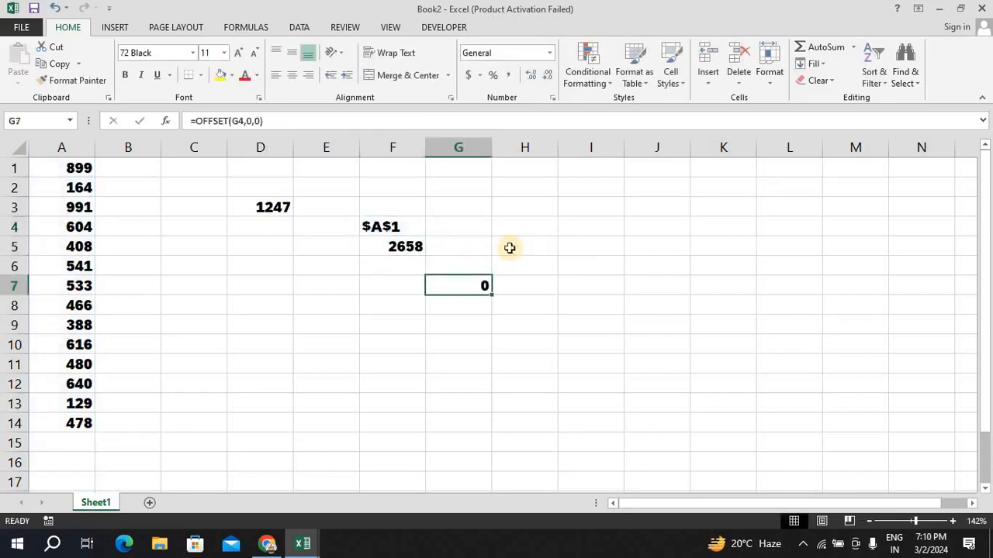
key("Delete")
Review the arguments of the SUM and OFFSET formula in F5.
key("Up")
key("Left")
key("Up")
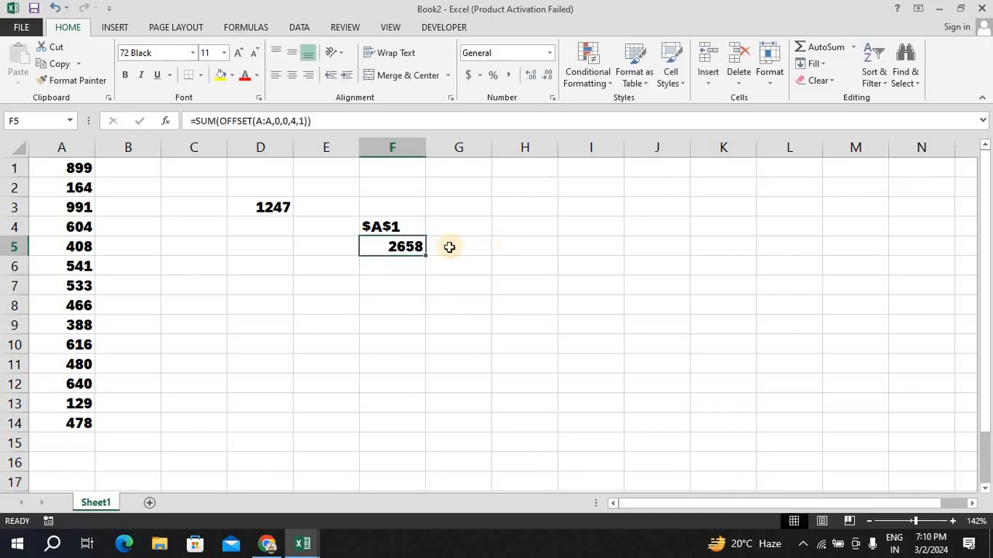
double_click(406, 246)
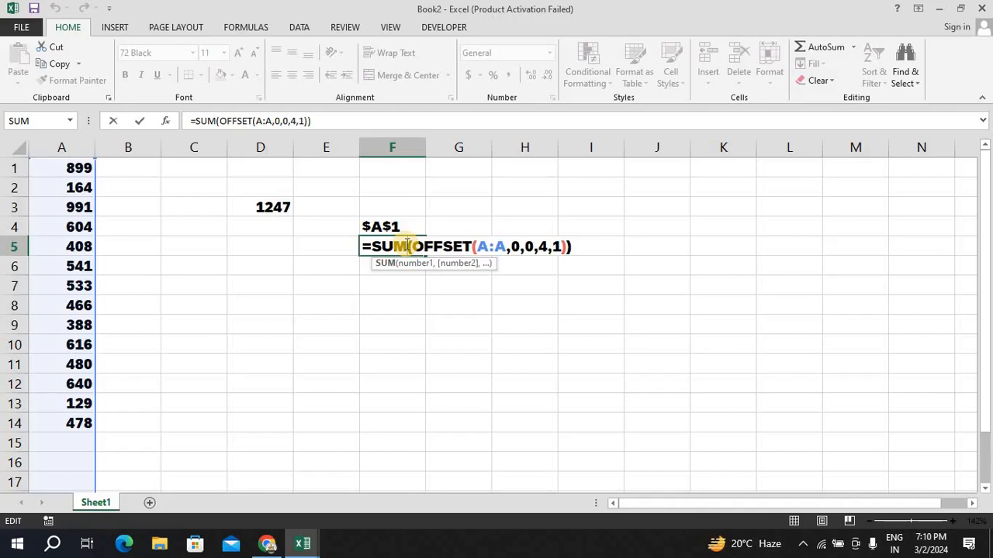
key("Return")
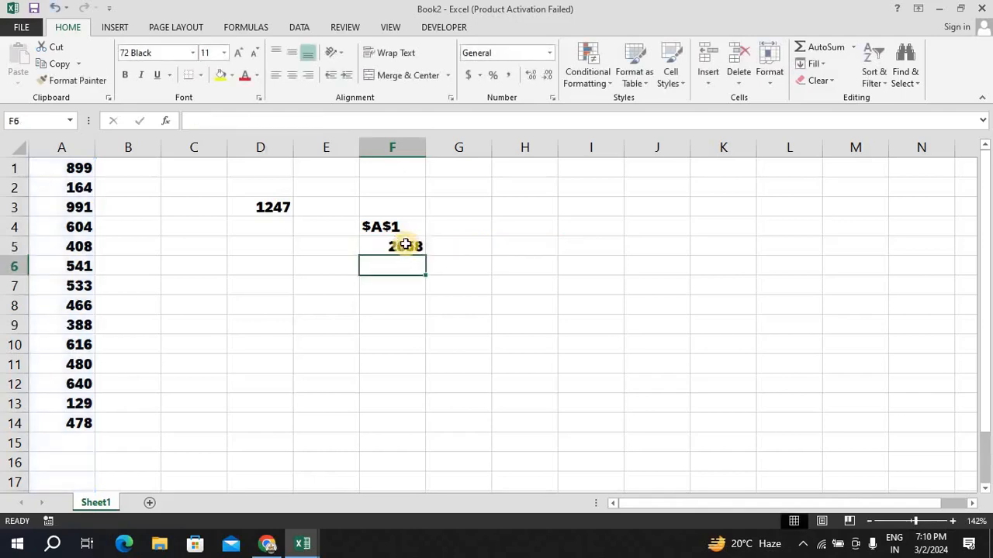
left_click(803, 545)
left_click(804, 512)
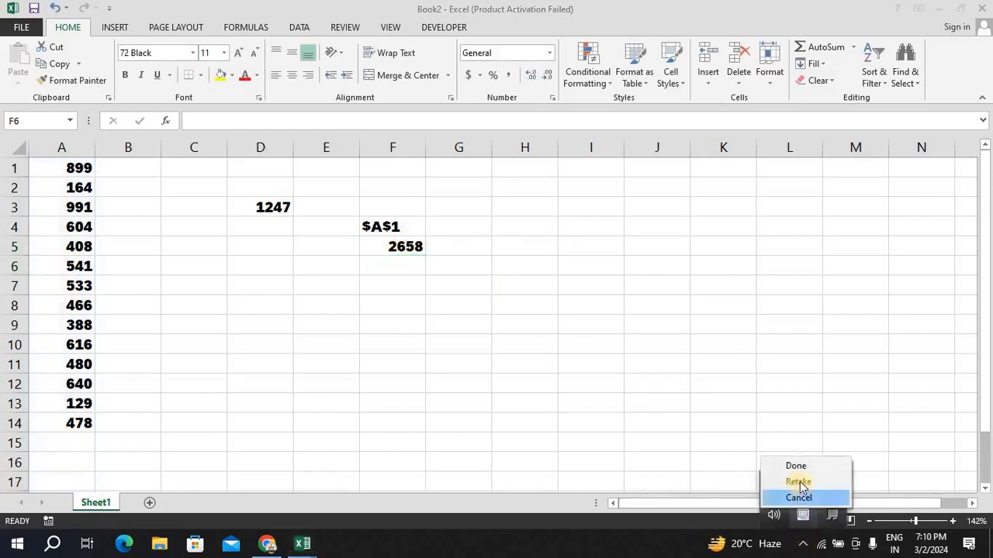